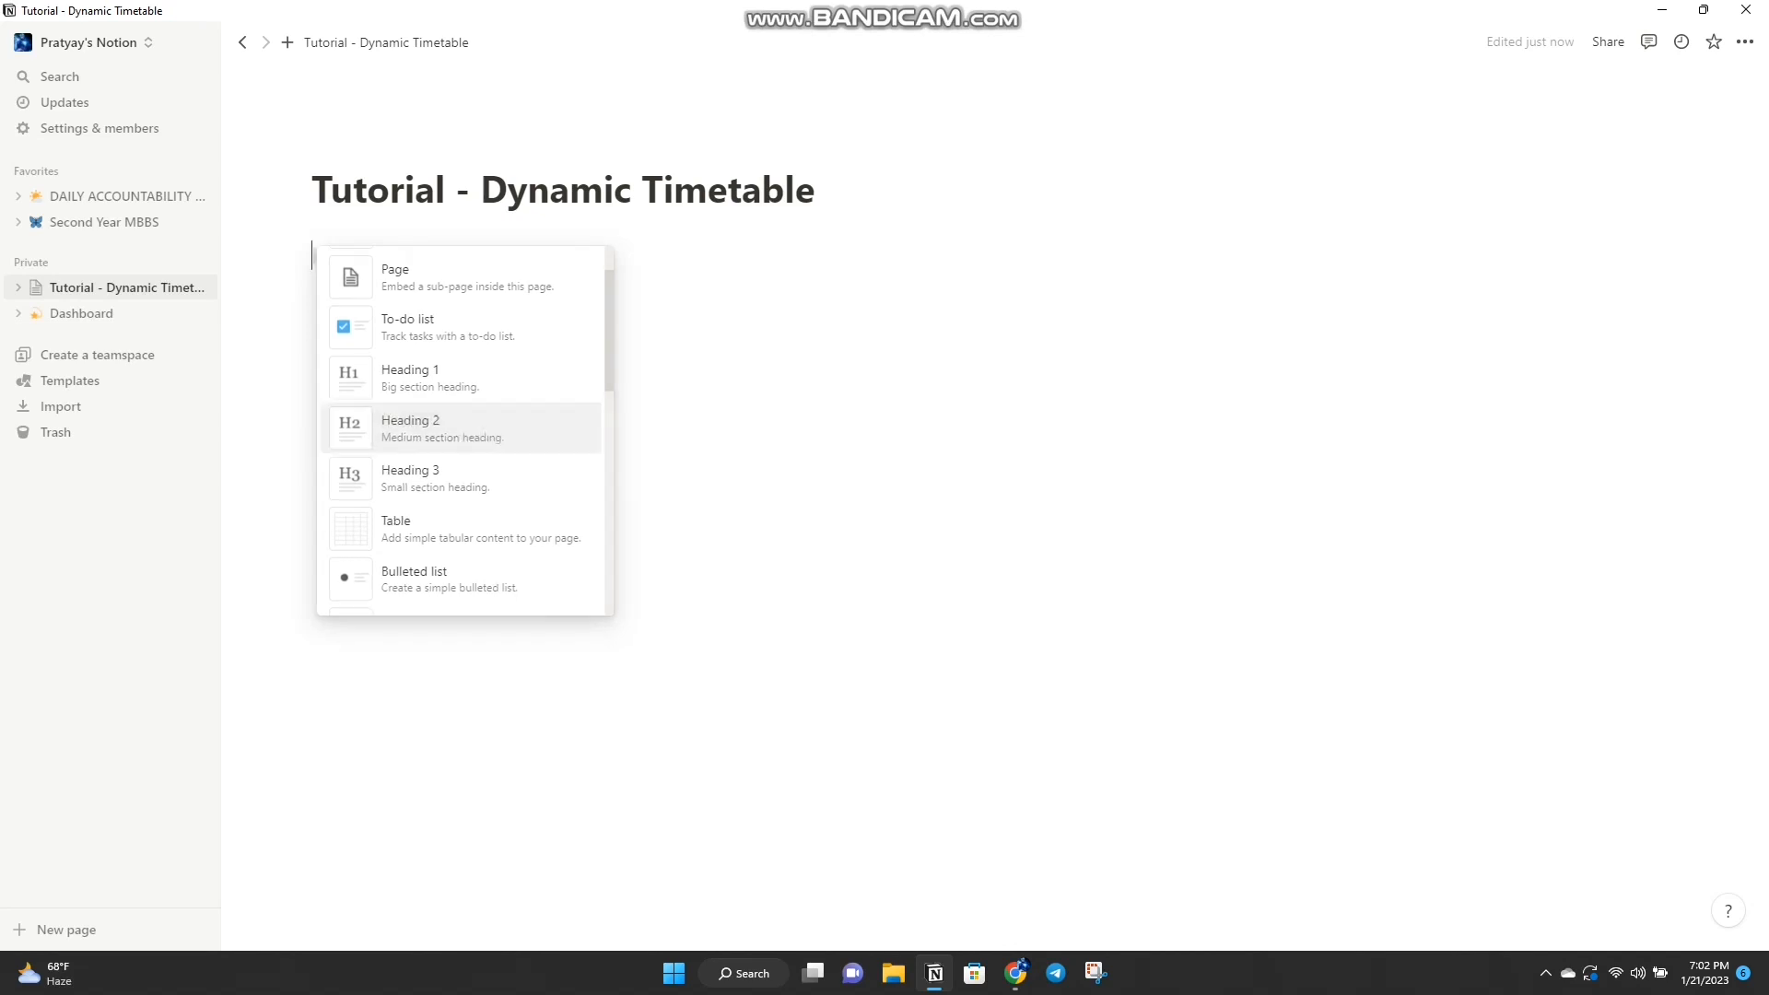
Step: Add "Monday" and "Tuesday" as two Heading 2 blocks under the page title
key("Return")
type("MOnd")
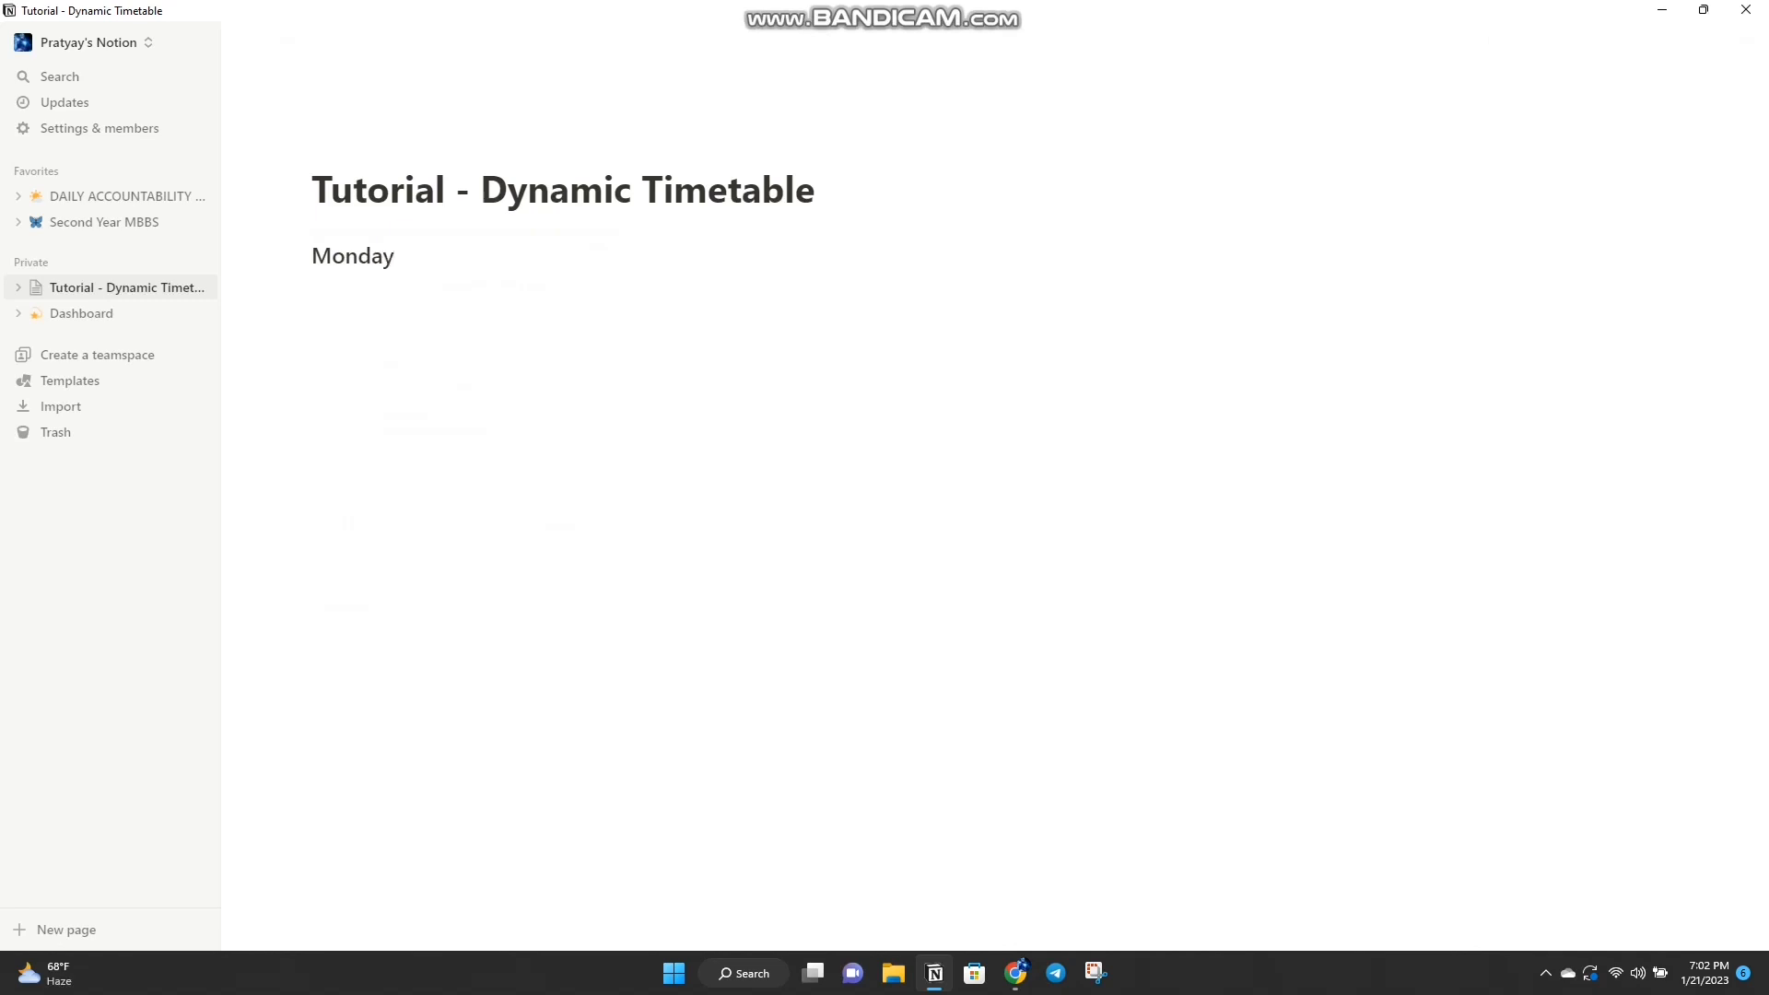
key("Return")
type("/")
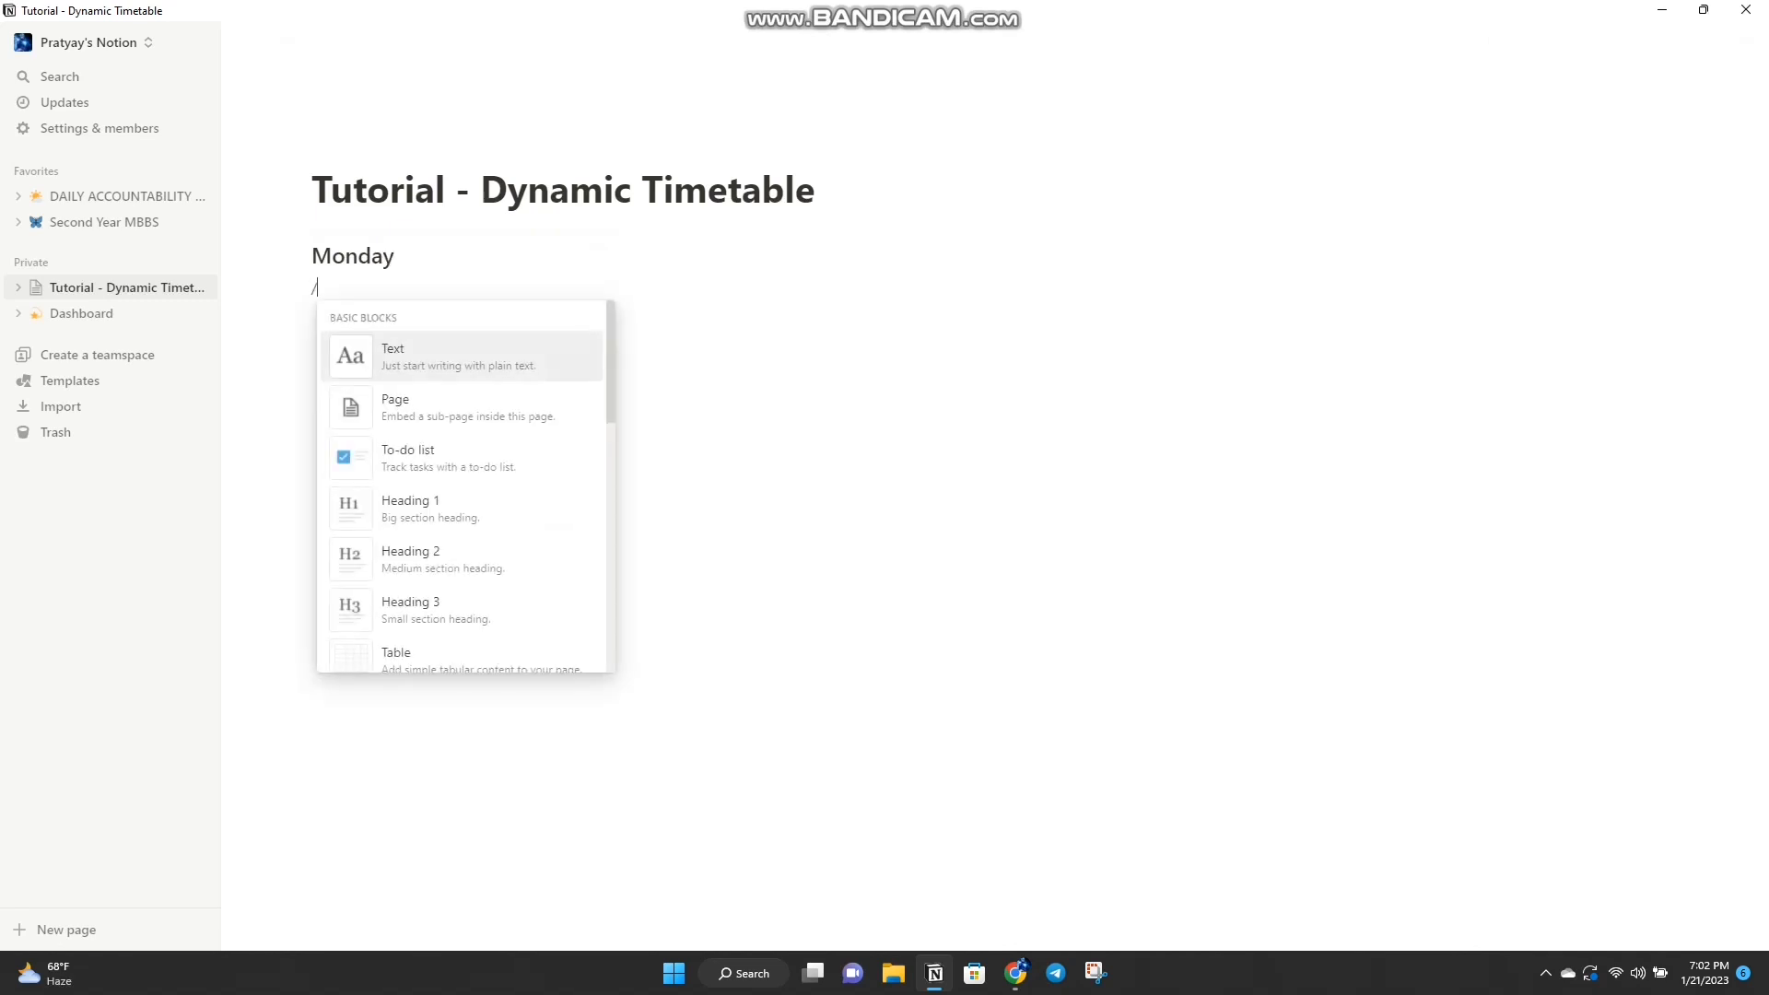
key("Down")
key("Down")
key("Down")
key("Down")
key("Return")
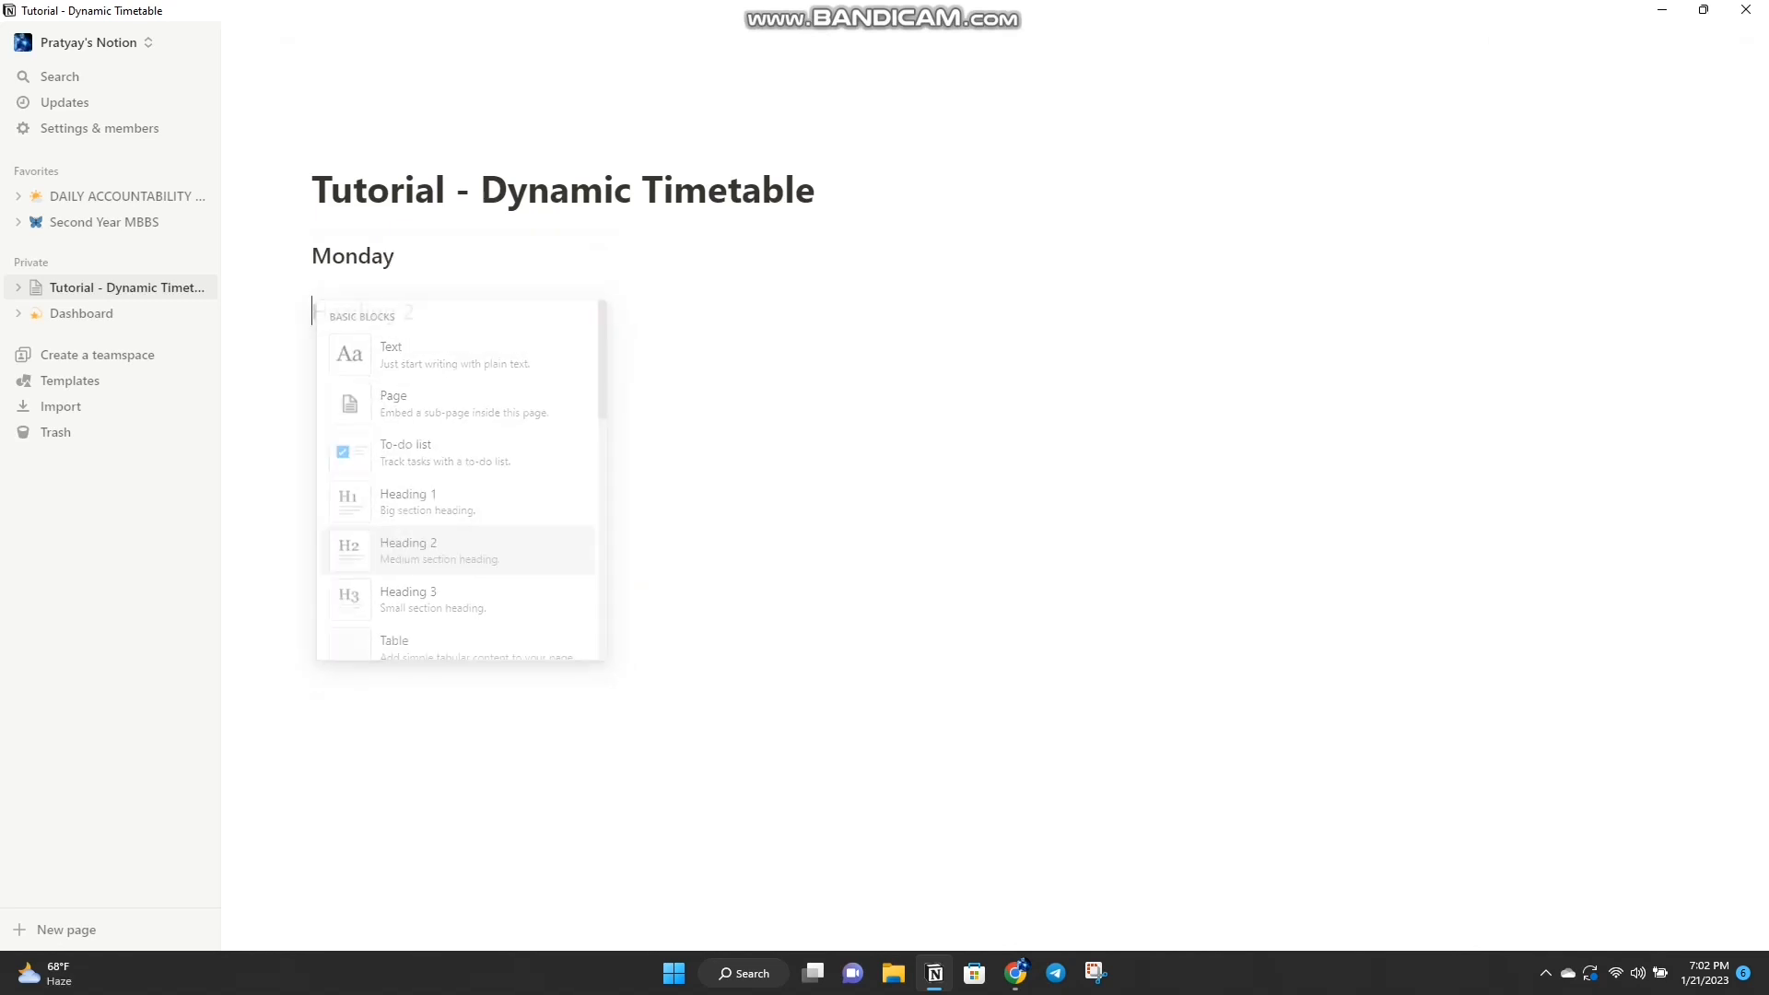
type("Tuesday")
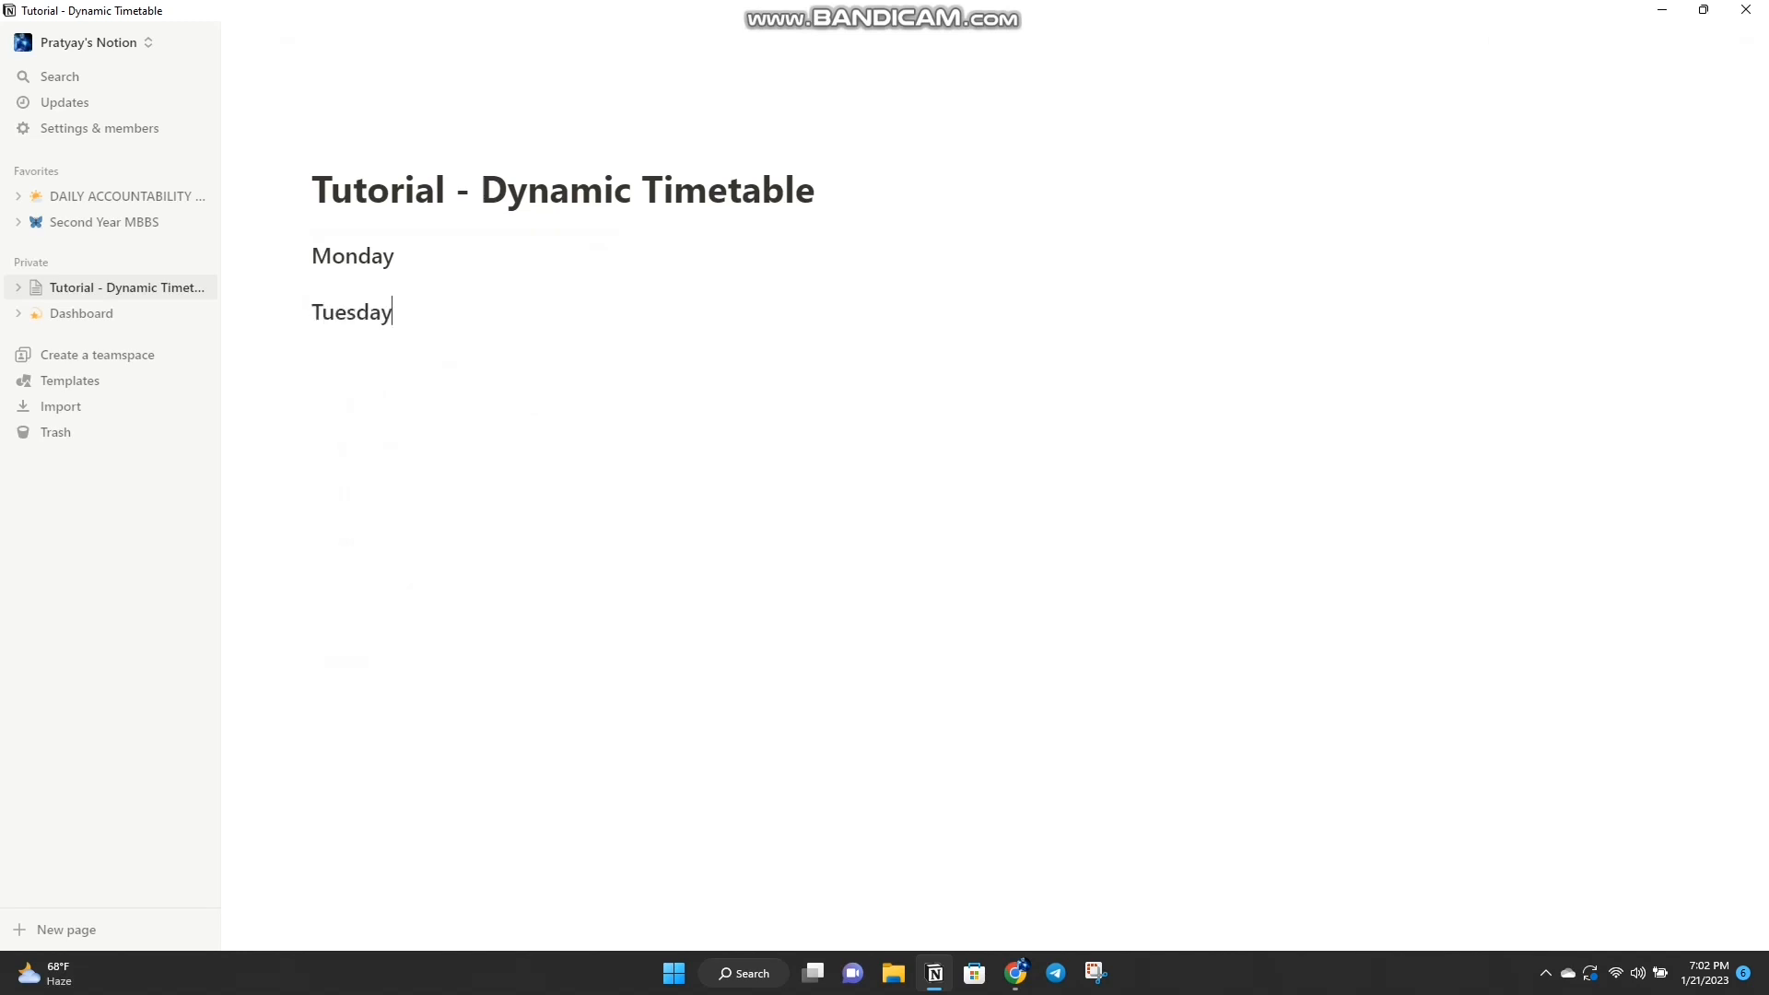
Step: Add a Heading 2 block reading "Wednesday" below Tuesday
key("Return")
type("/")
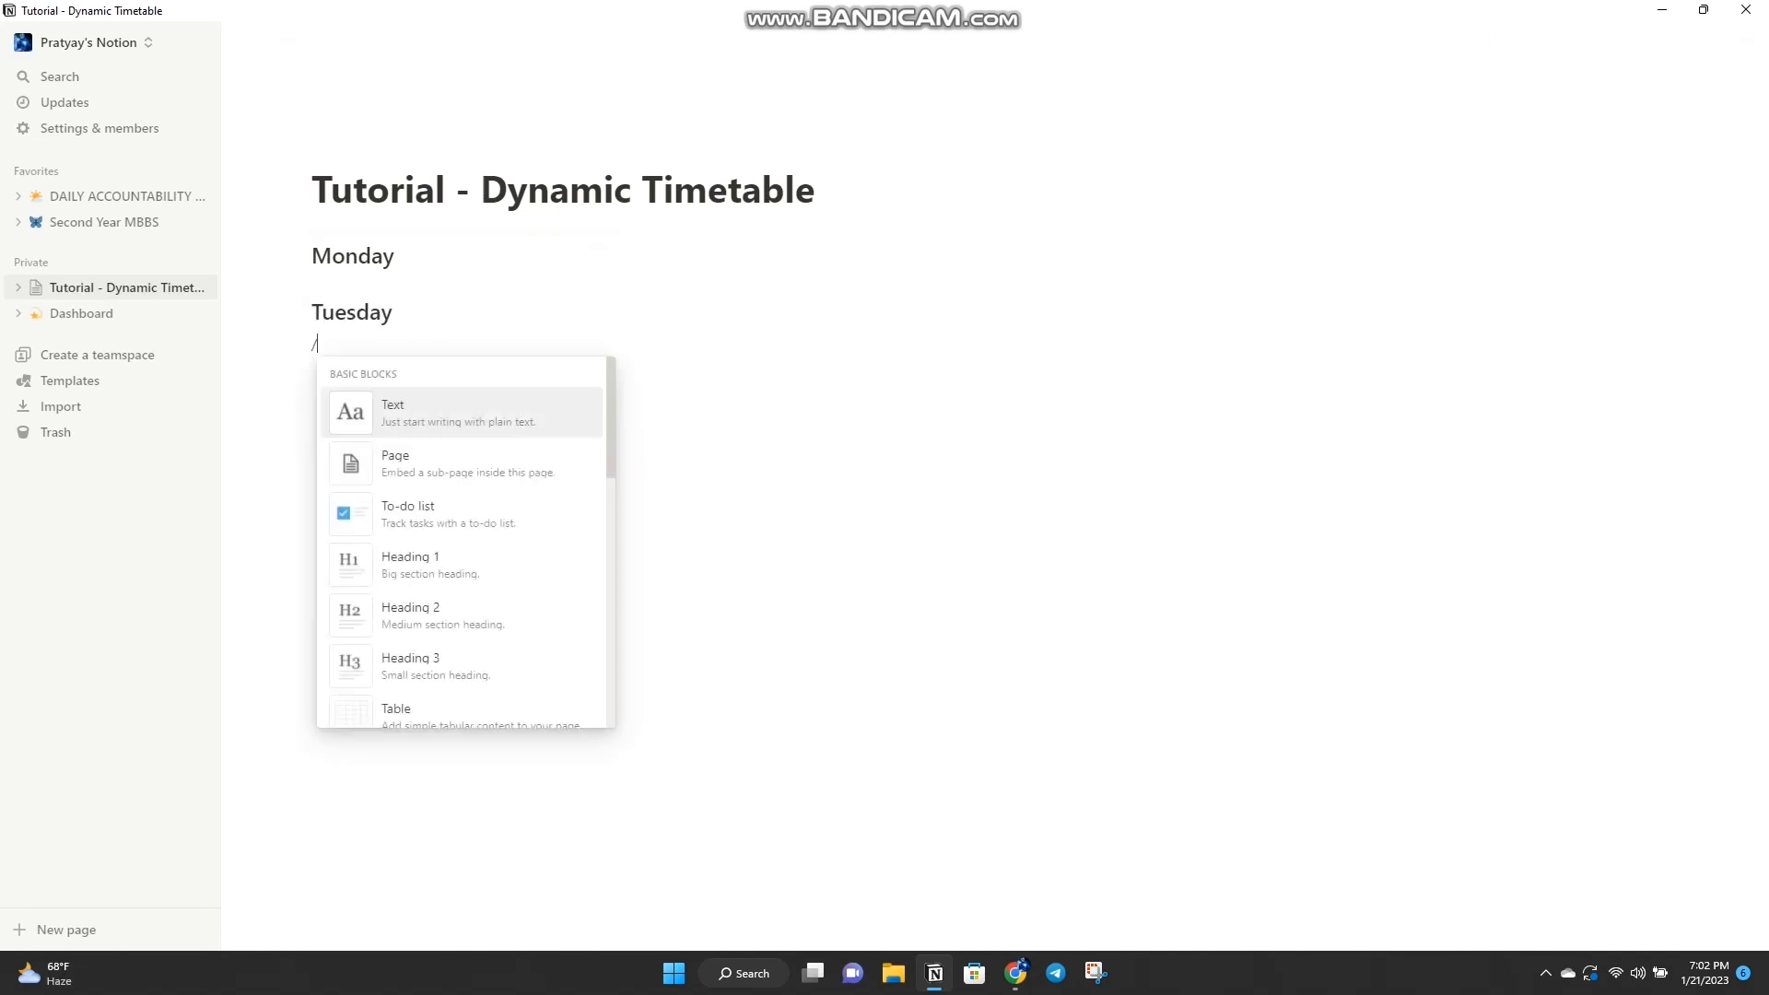
key("Down")
key("Down")
key("Down")
key("Down")
key("Return")
type("W")
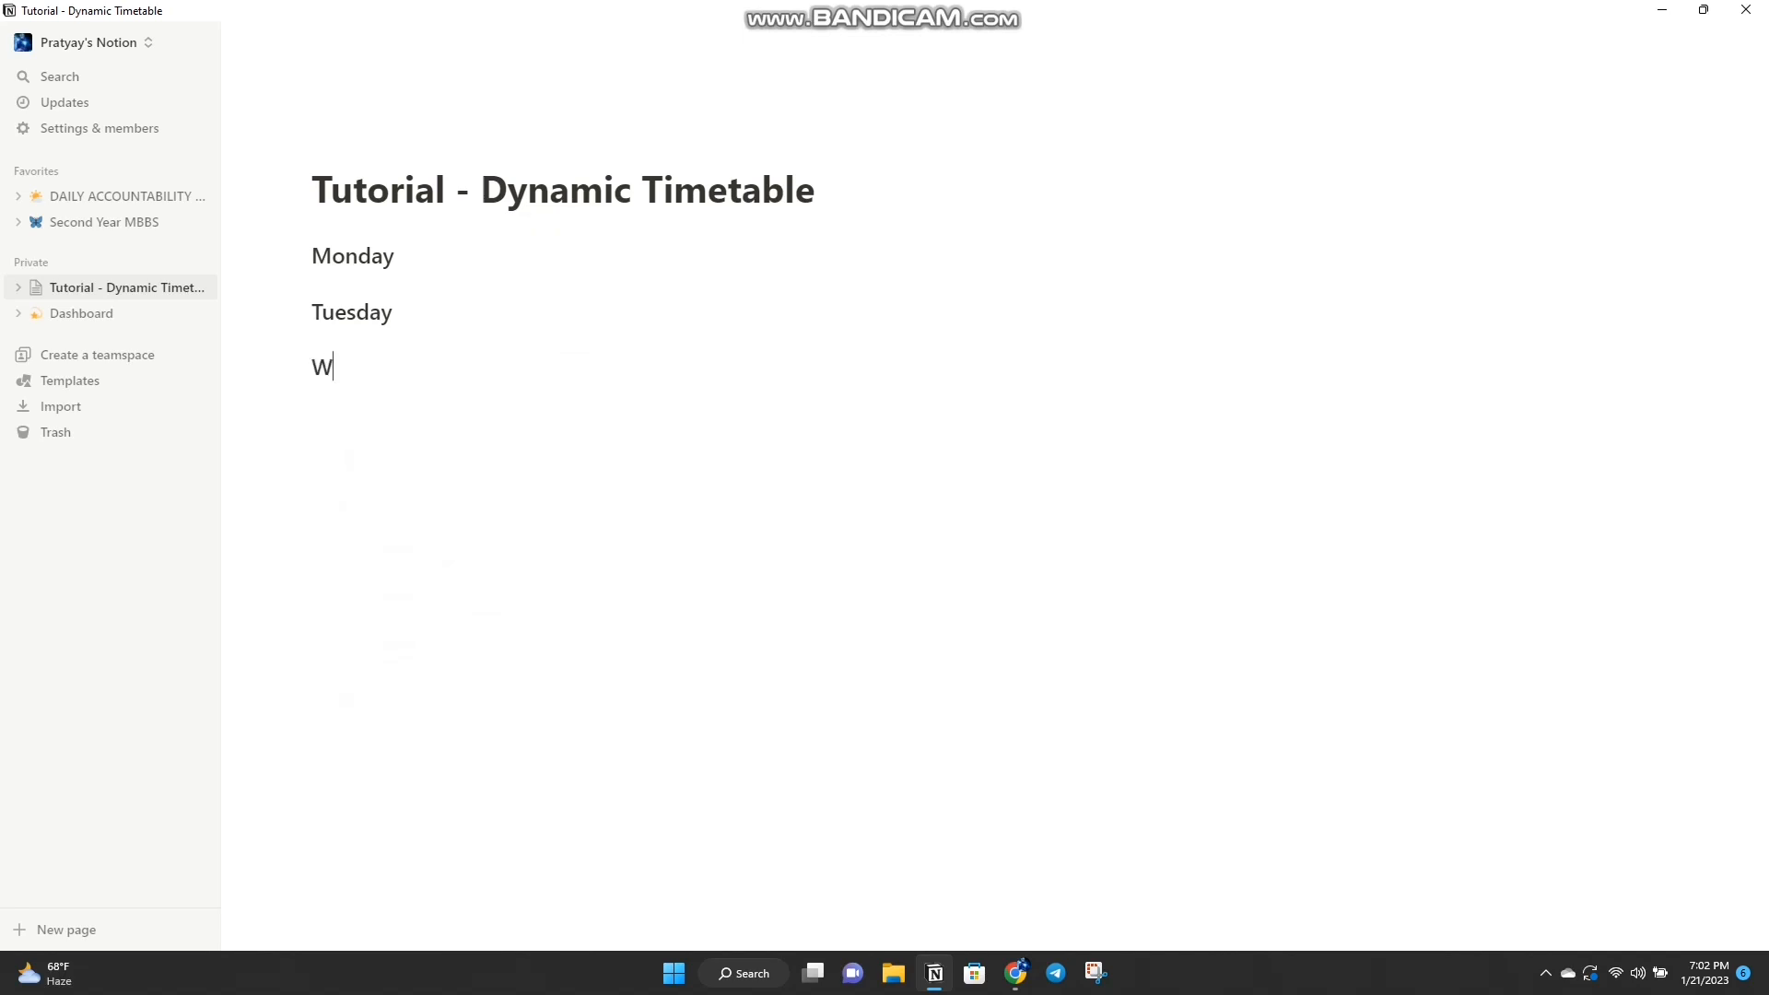
type("ednesday")
Step: Add a Heading 2 block reading "Thursday" below Wednesday
key("Return")
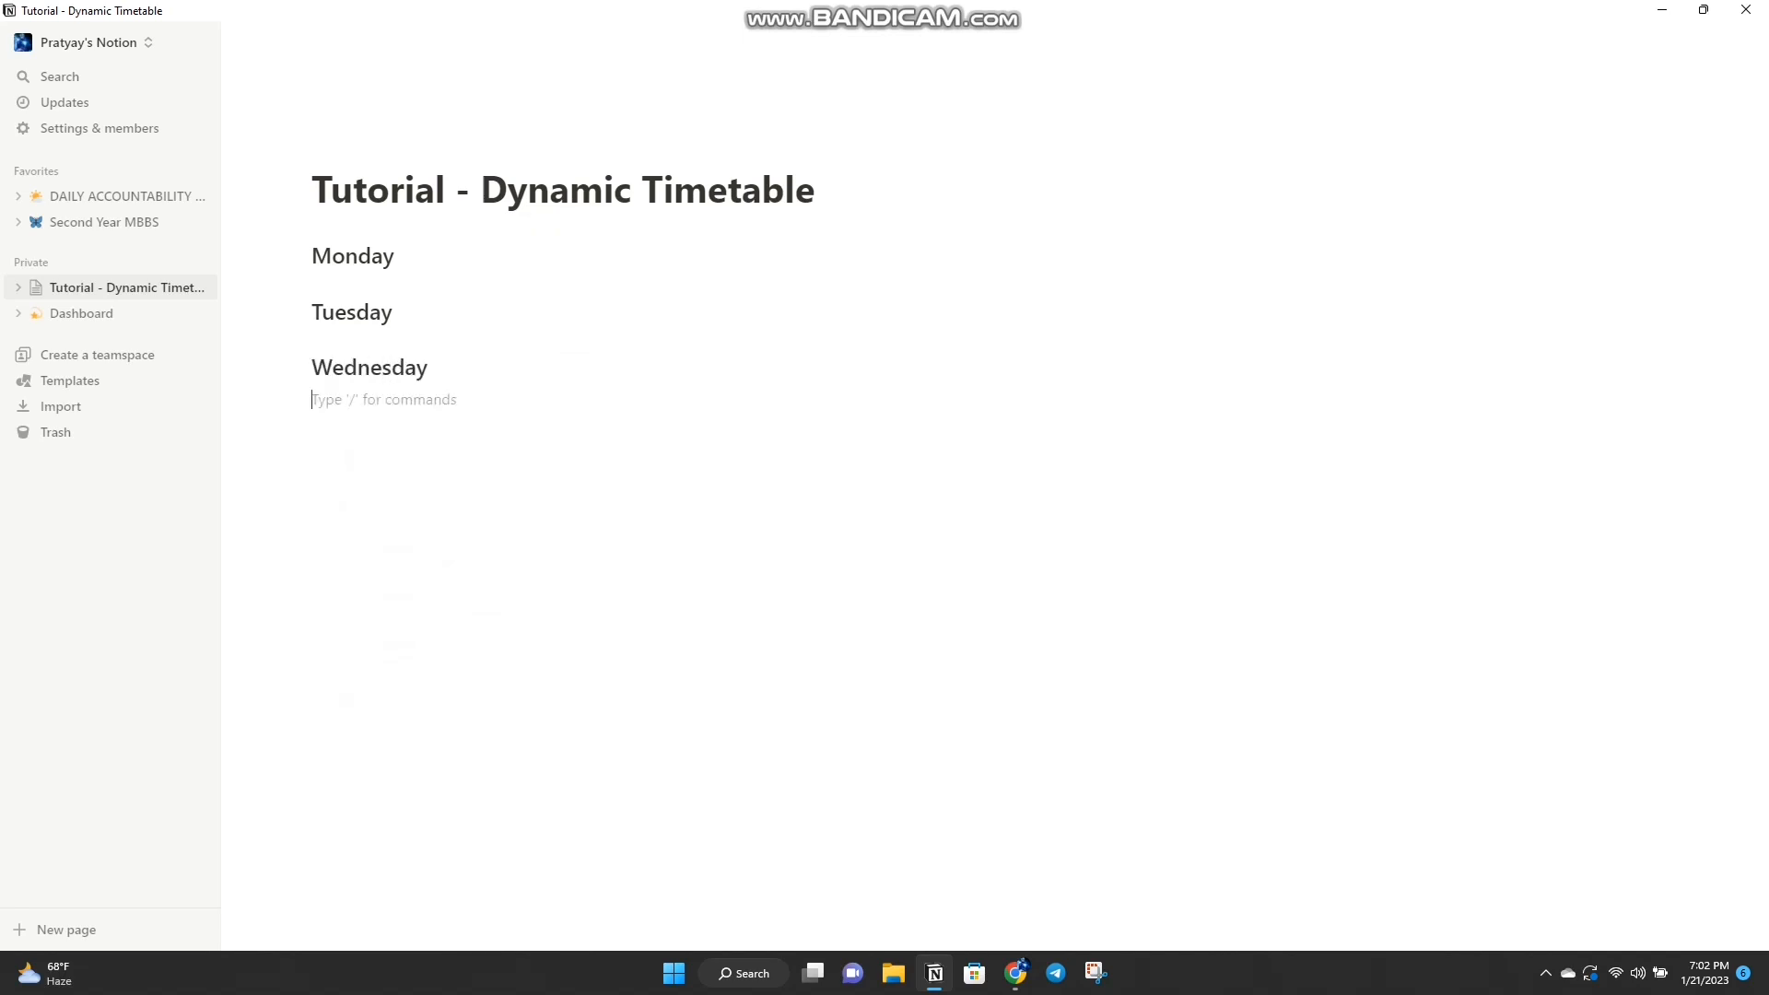
type("/")
key("Down")
key("Down")
key("Down")
key("Down")
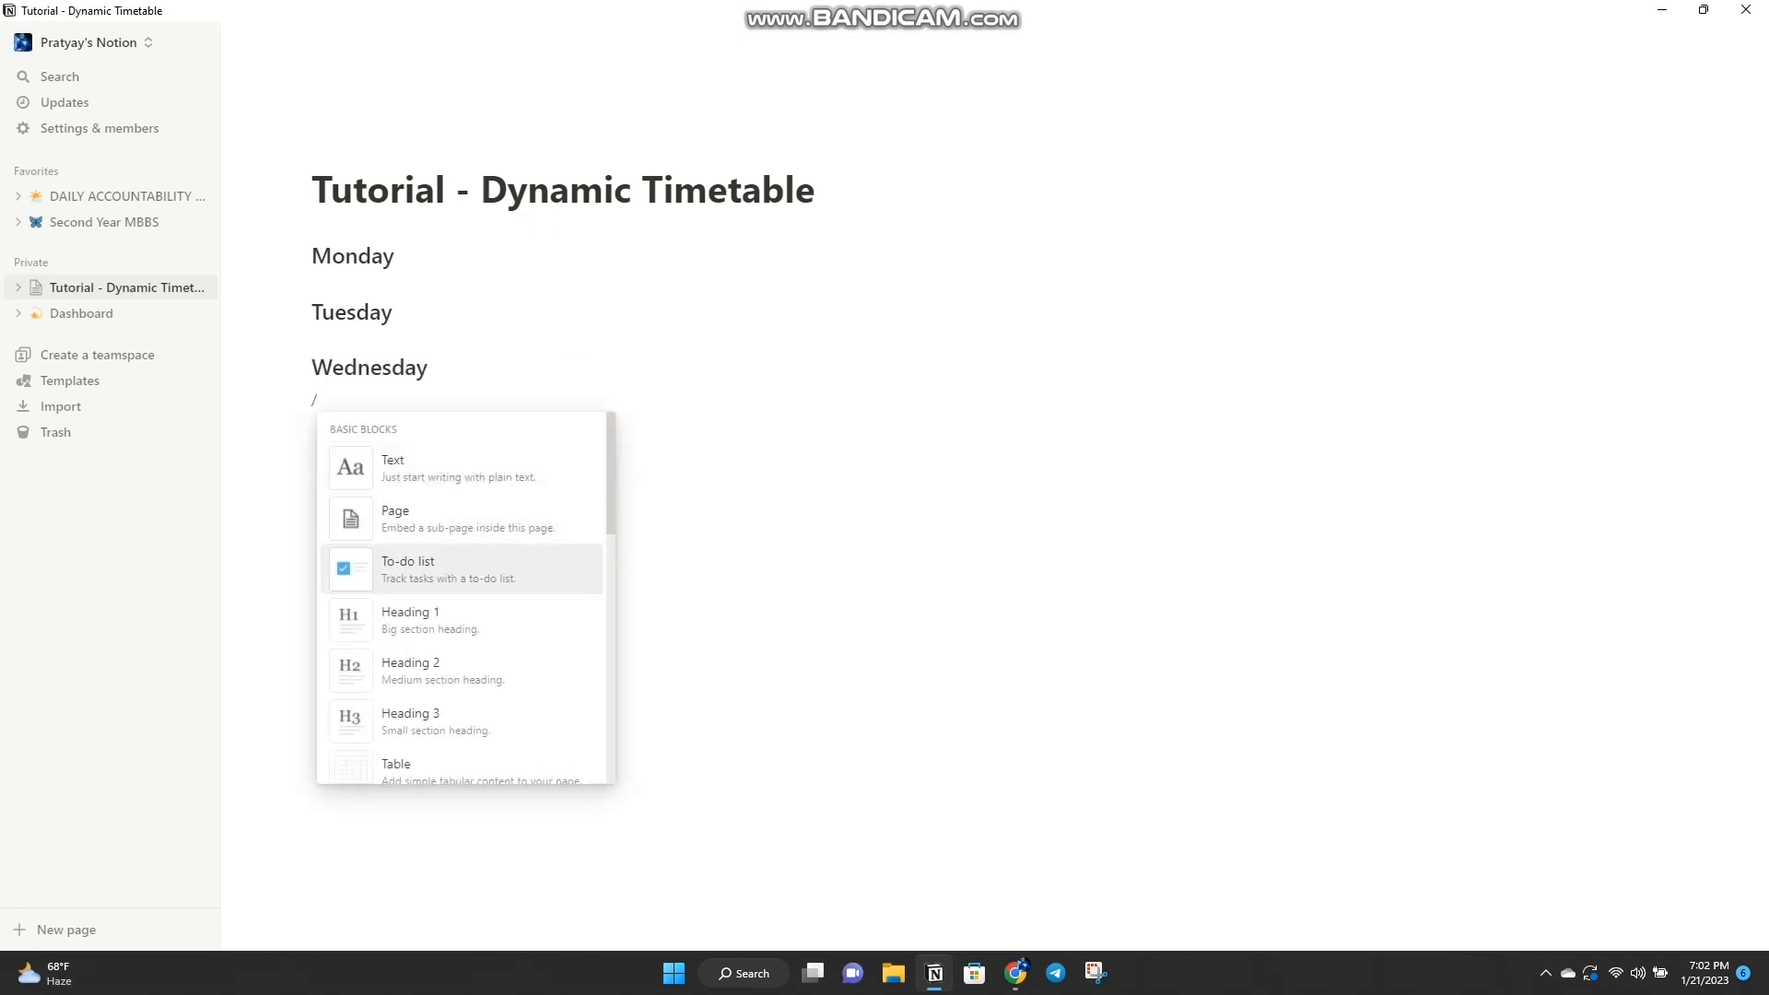
key("Return")
type("Th")
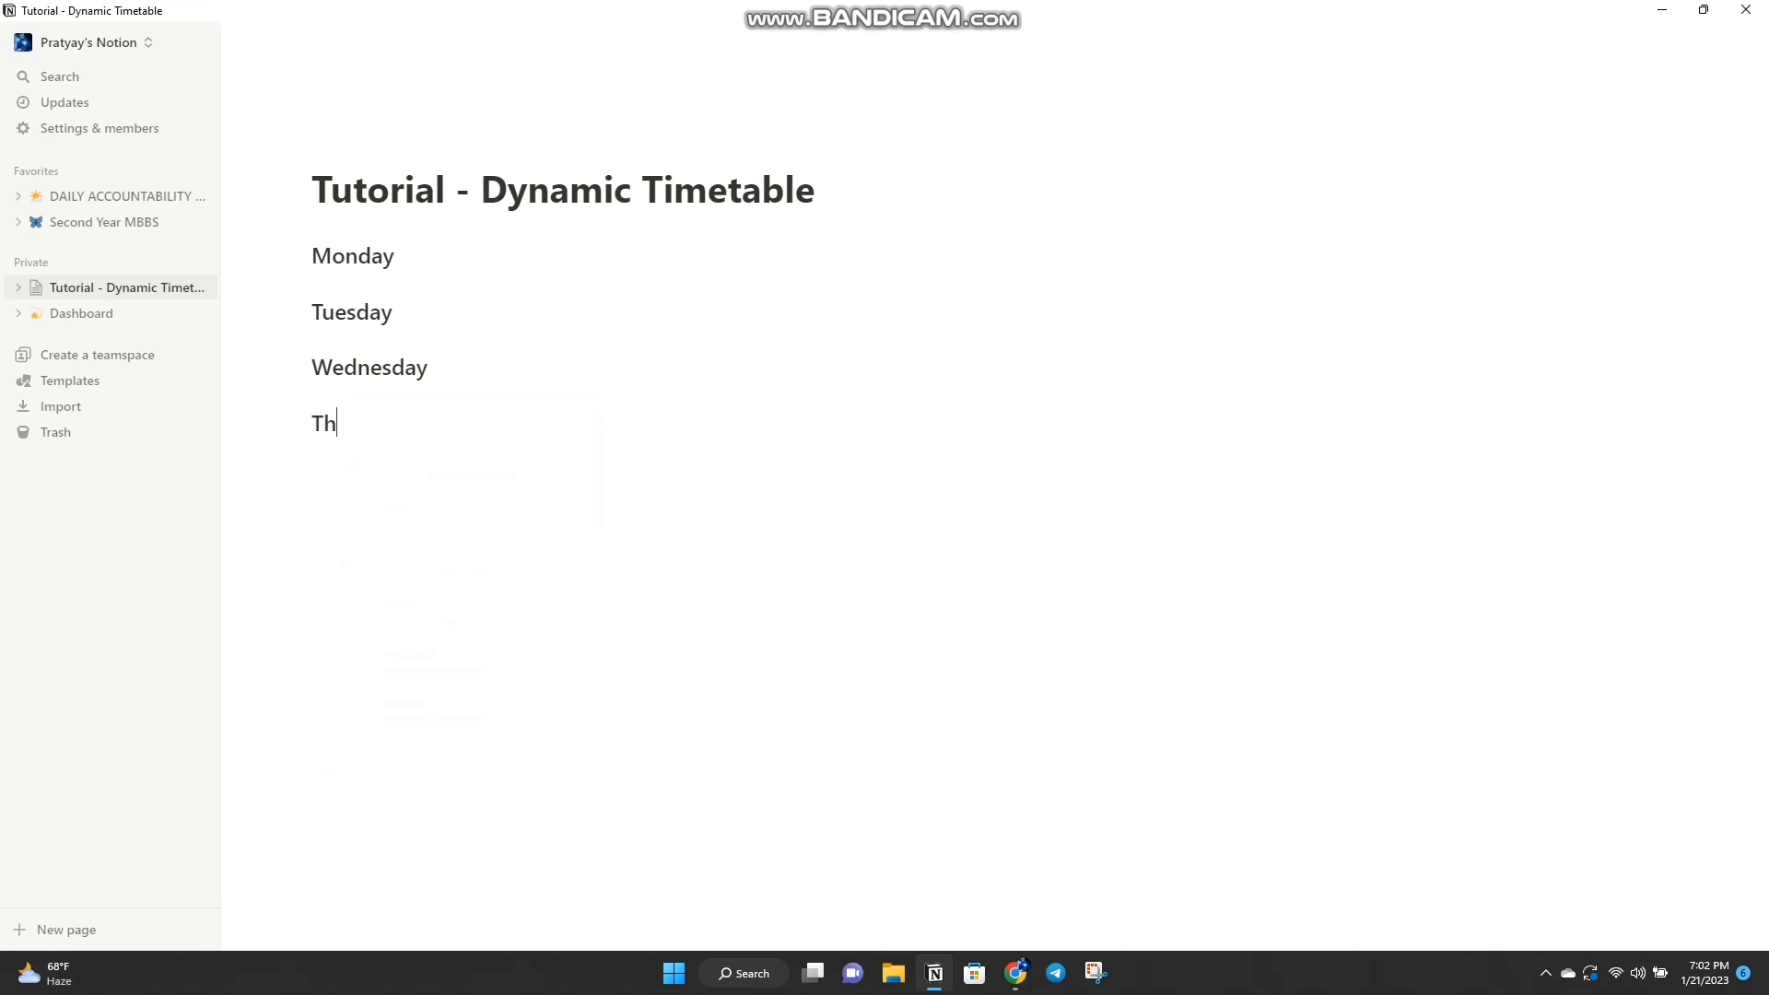
type("ursday")
Step: Add a Heading 2 block reading "Friday" below Thursday
key("Return")
key("slash")
key("Down")
key("Down")
key("Down")
key("Down")
key("Return")
type("Friday")
Step: Add a Heading 2 block reading "Saturday" below Friday
key("Return")
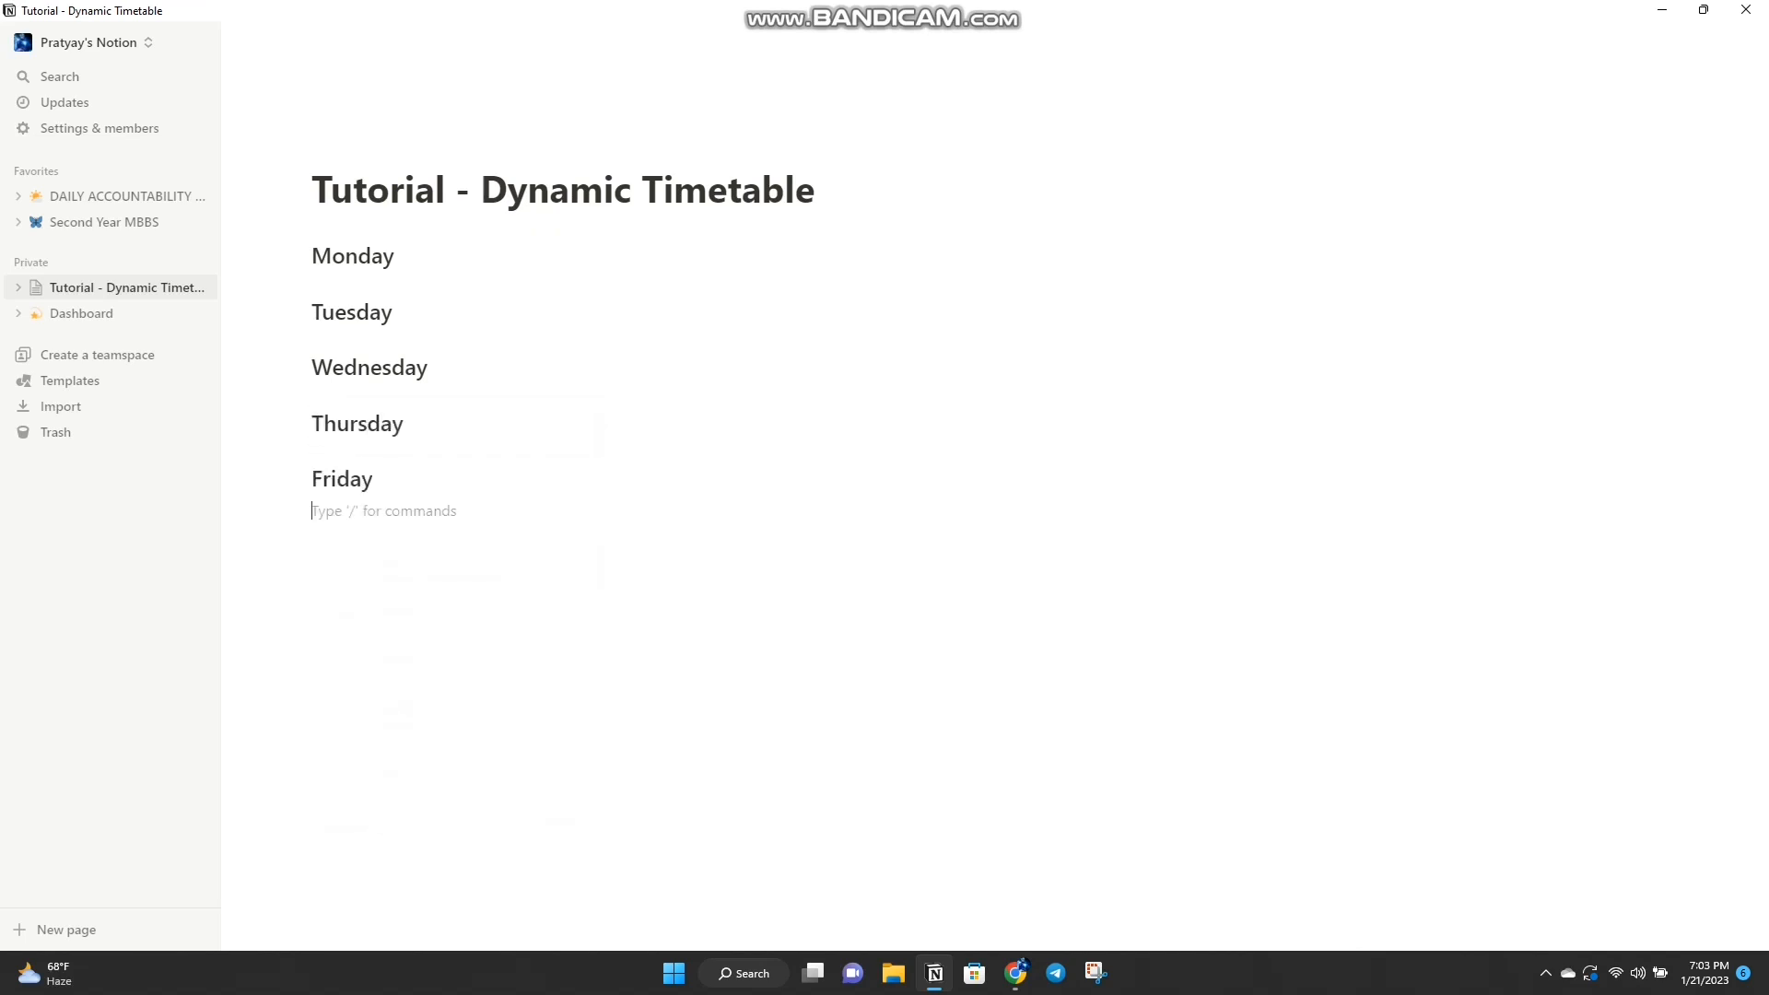
type("/")
key("Down")
key("Down")
key("Down")
key("Down")
key("Return")
type("Saturday")
Step: Add a Heading 2 block reading "Sunday" below Saturday
key("Return")
type("/")
key("Down")
key("Down")
key("Down")
key("Down")
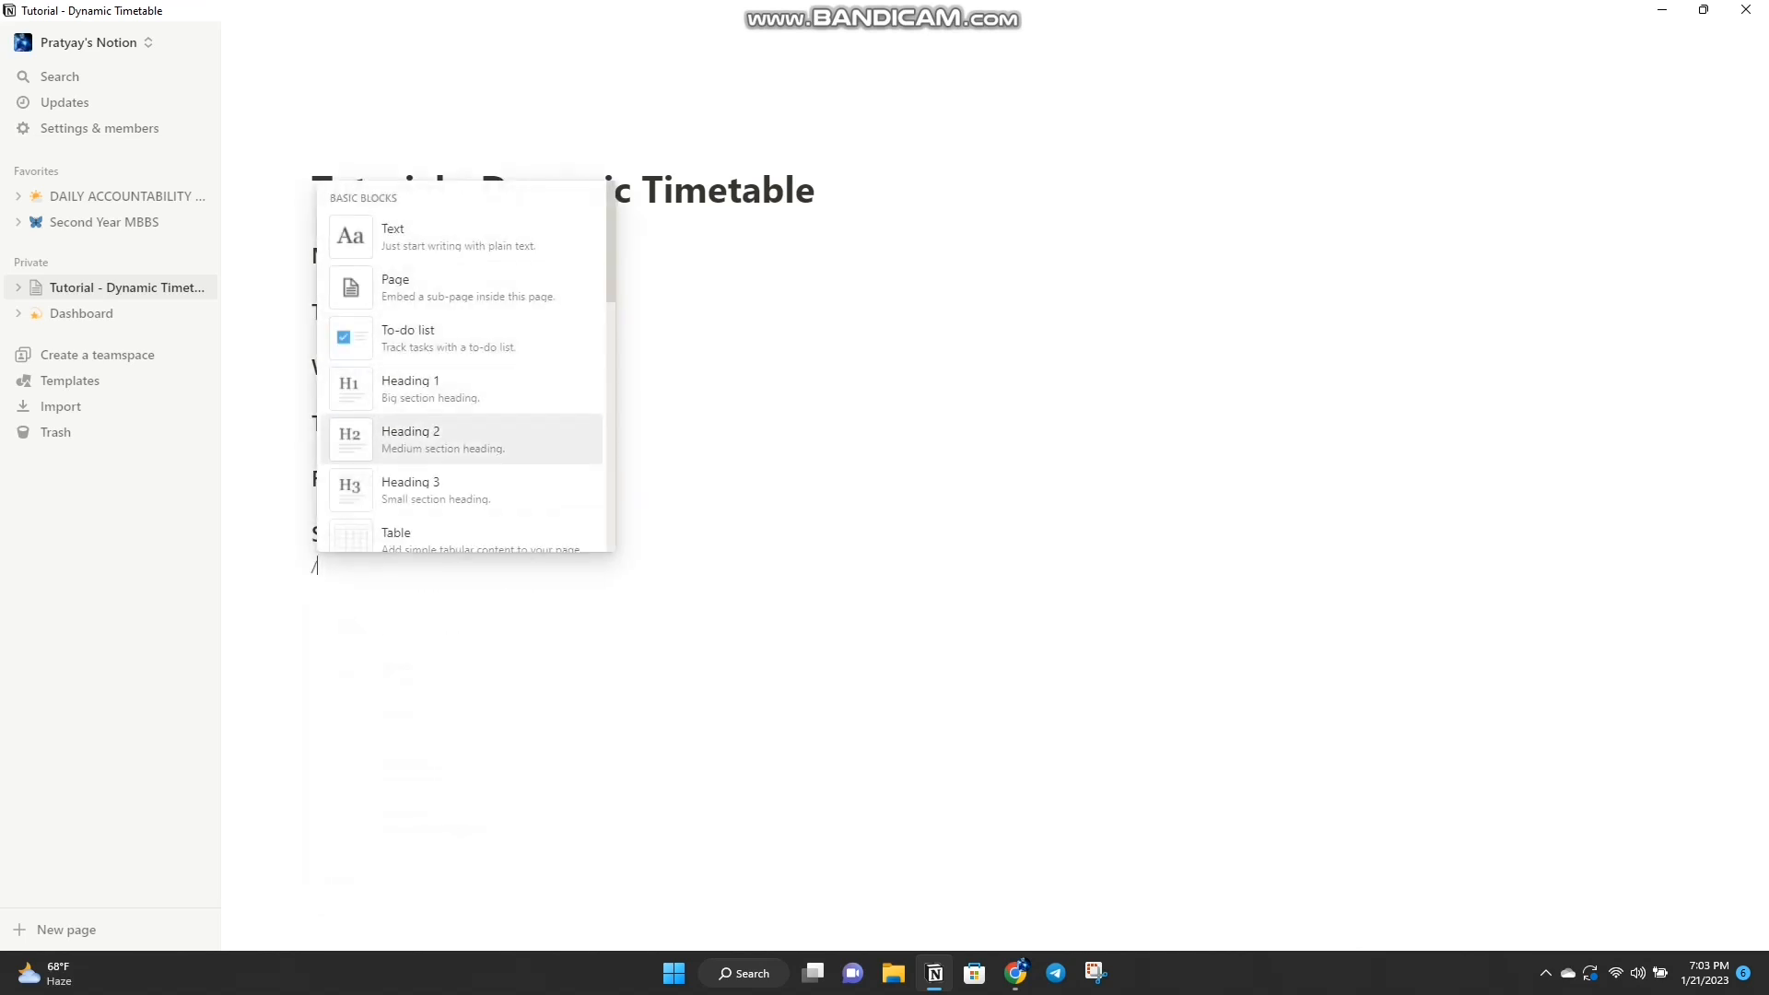
key("Return")
type("Sunday")
key("Return")
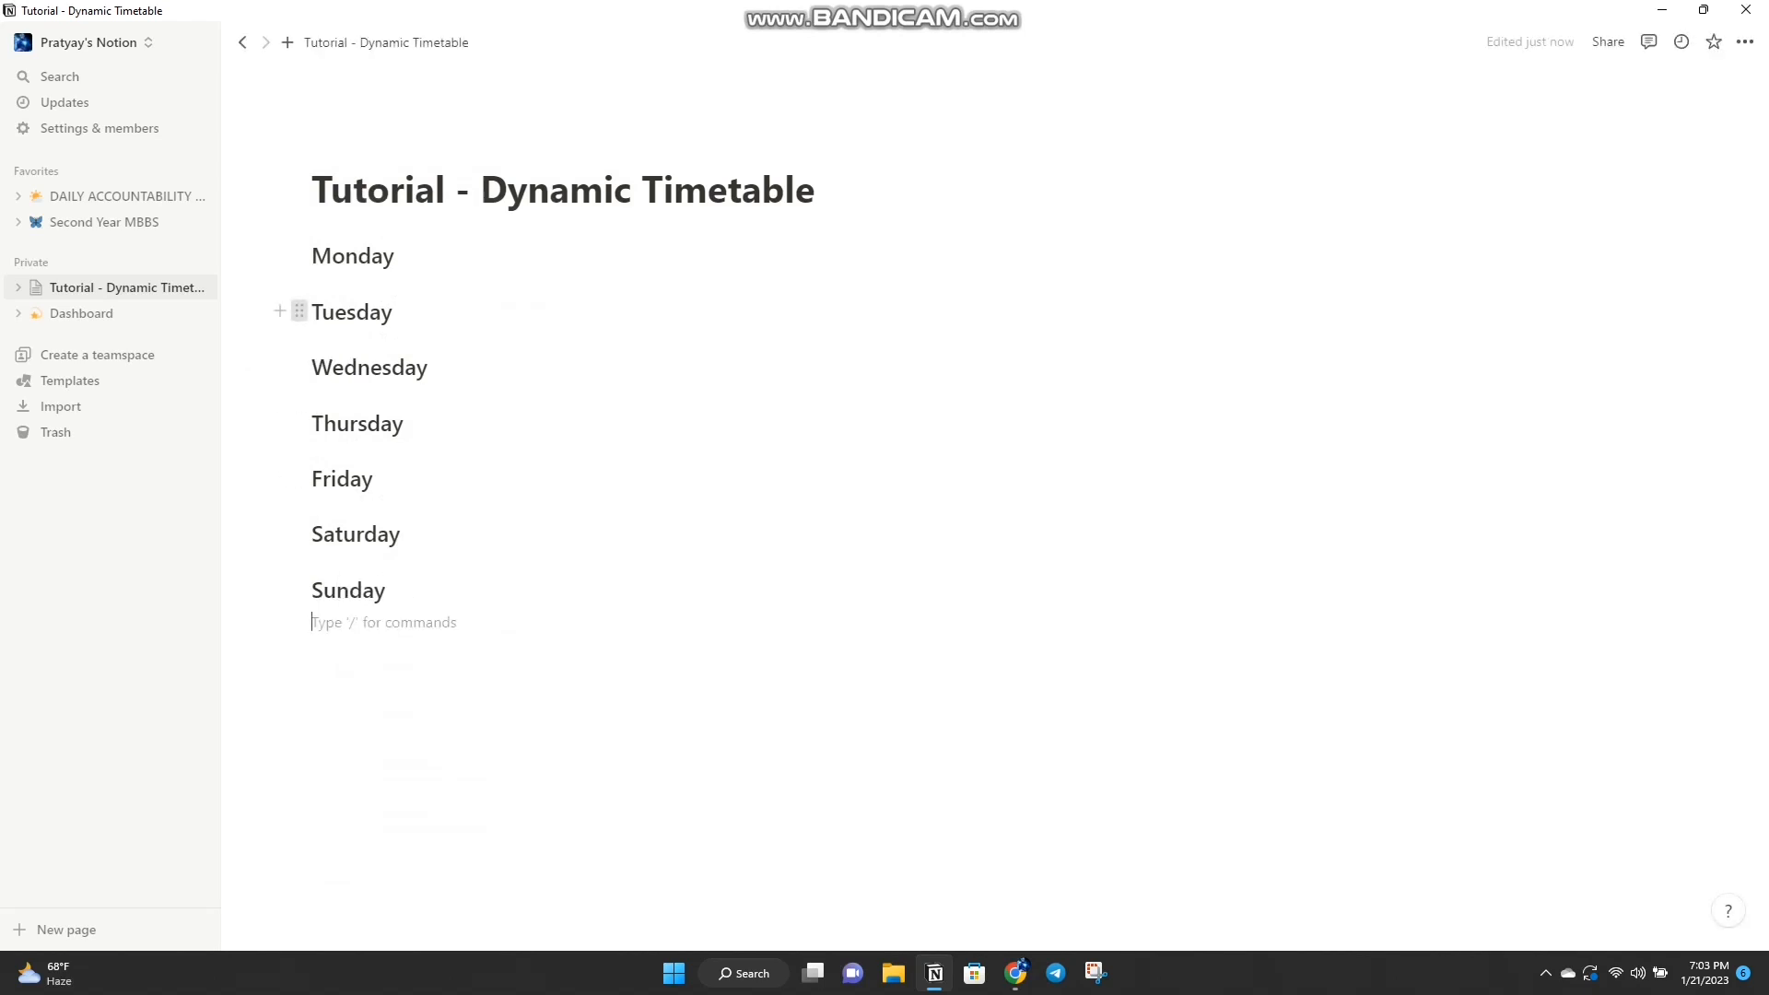
Step: Arrange the day headings into two three-column rows, Monday–Tuesday–Wednesday and Thursday–Friday–Saturday, leaving Sunday on its own line
left_click_drag(300, 310, 1686, 277)
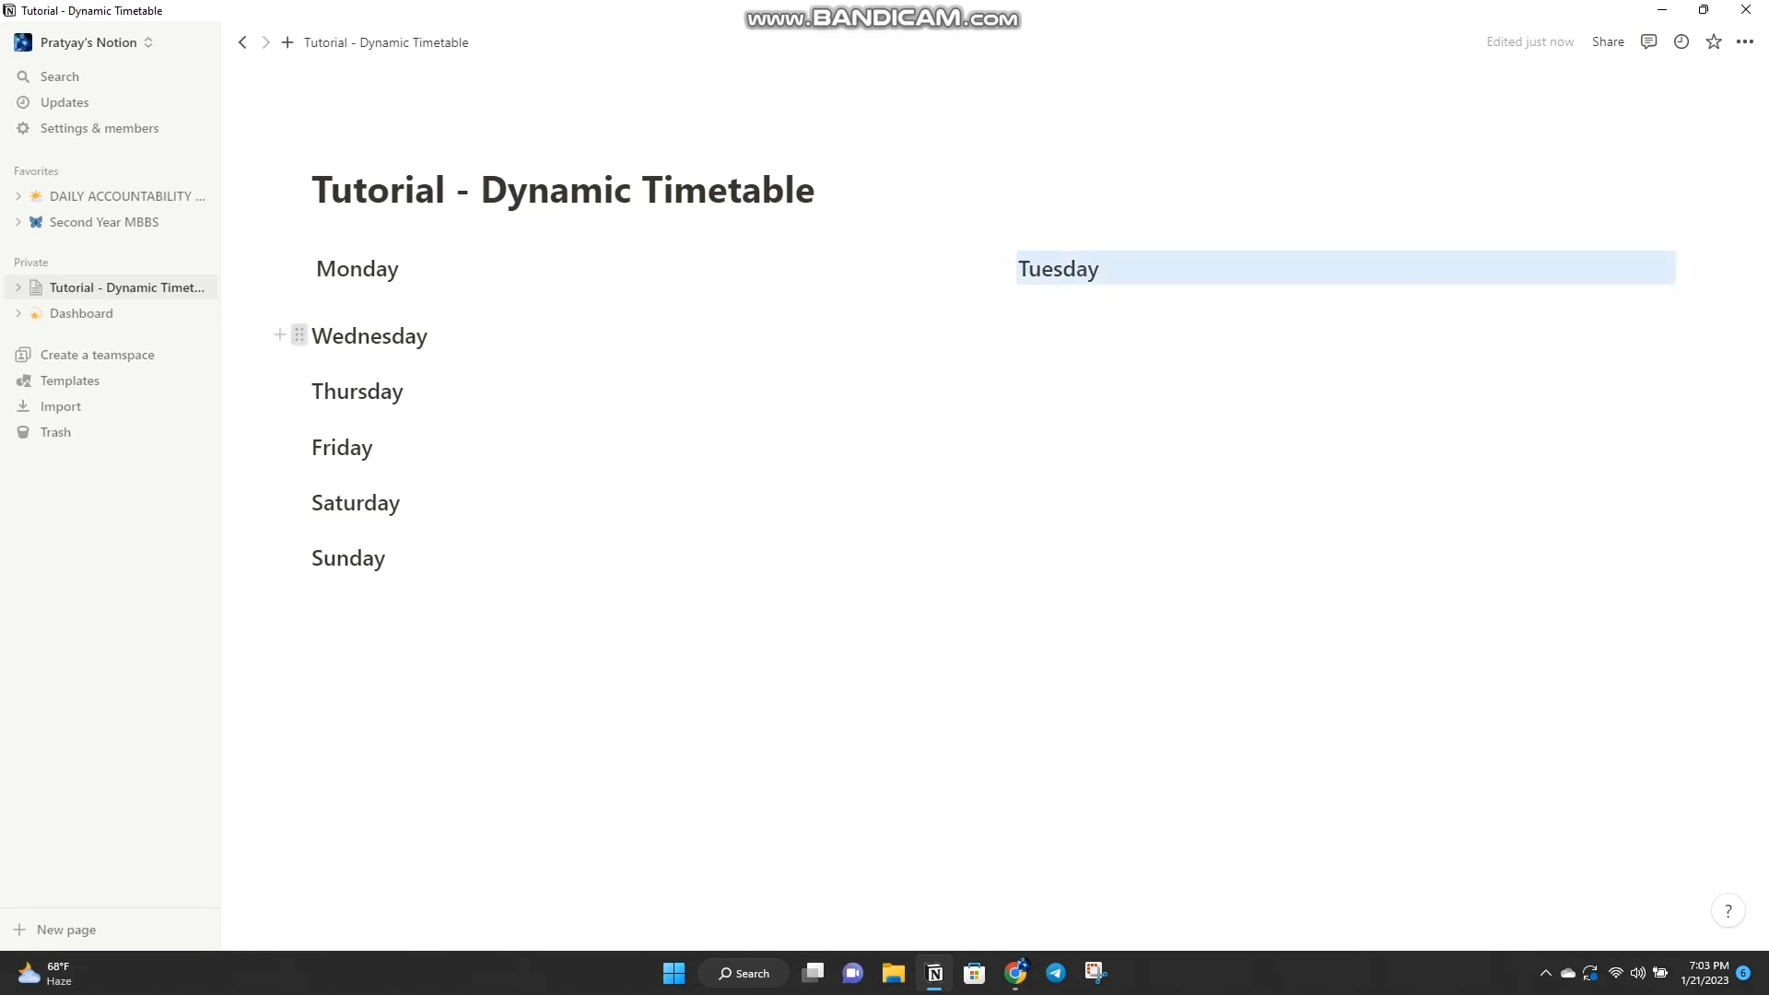
left_click_drag(300, 335, 1687, 276)
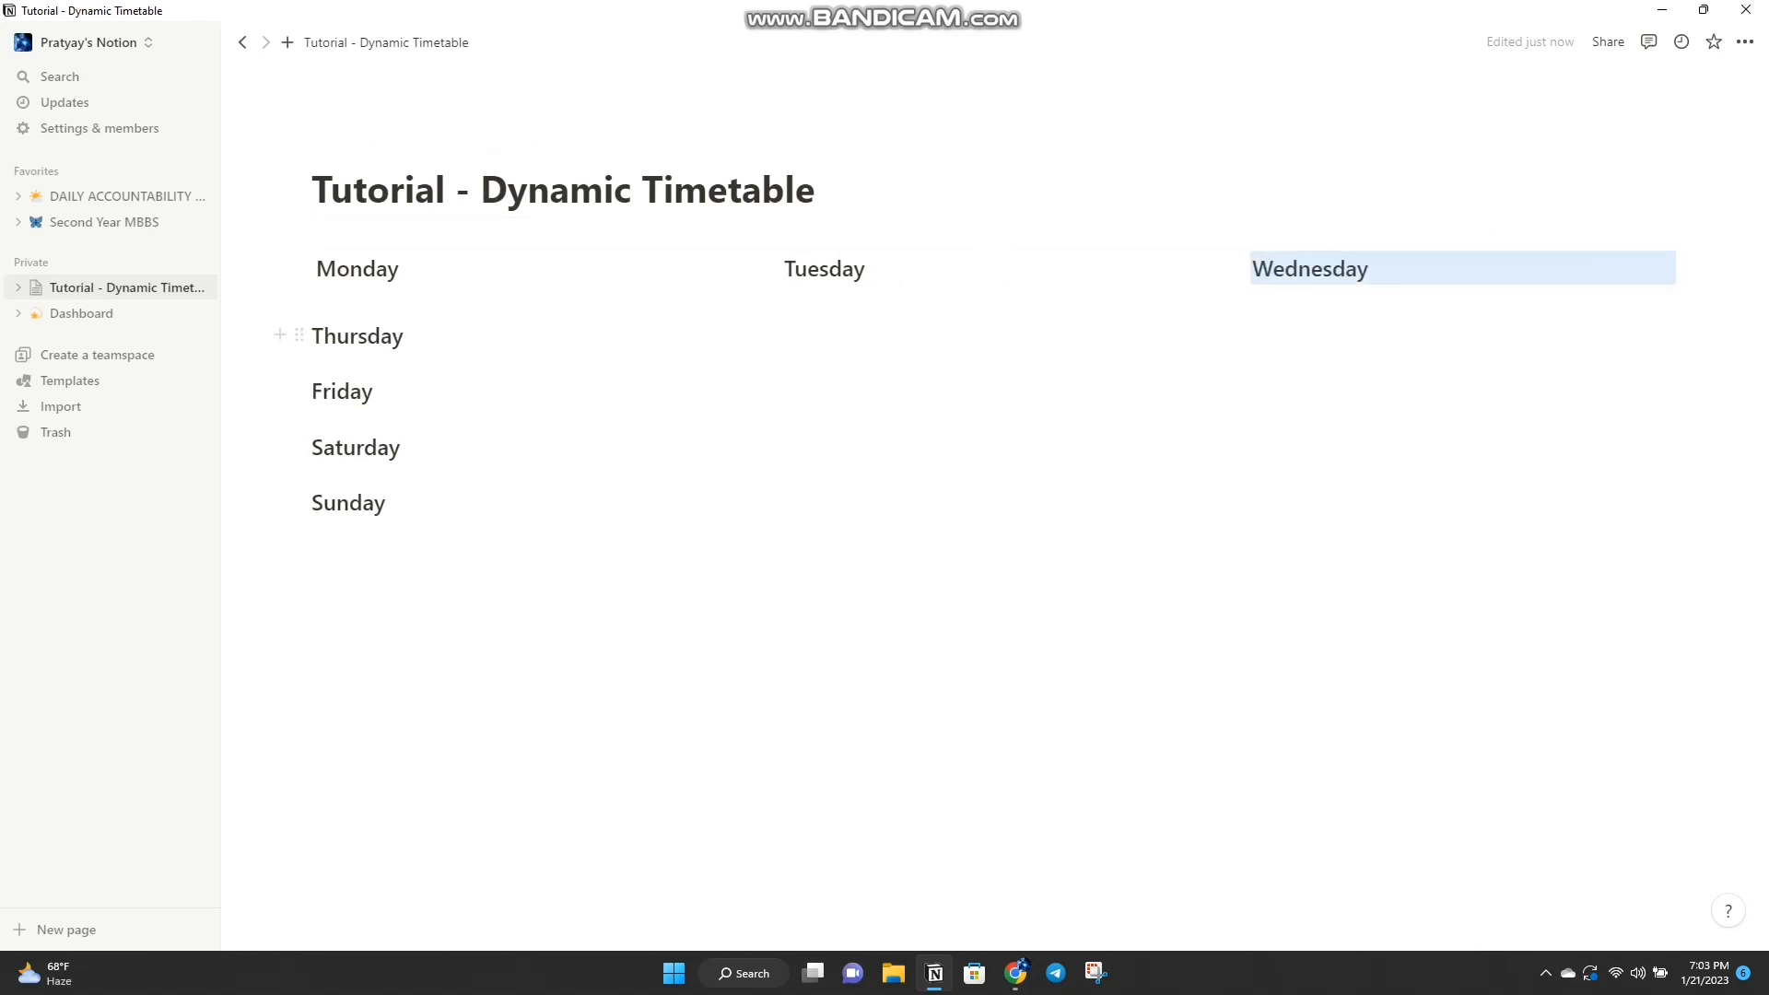
left_click_drag(299, 391, 1723, 358)
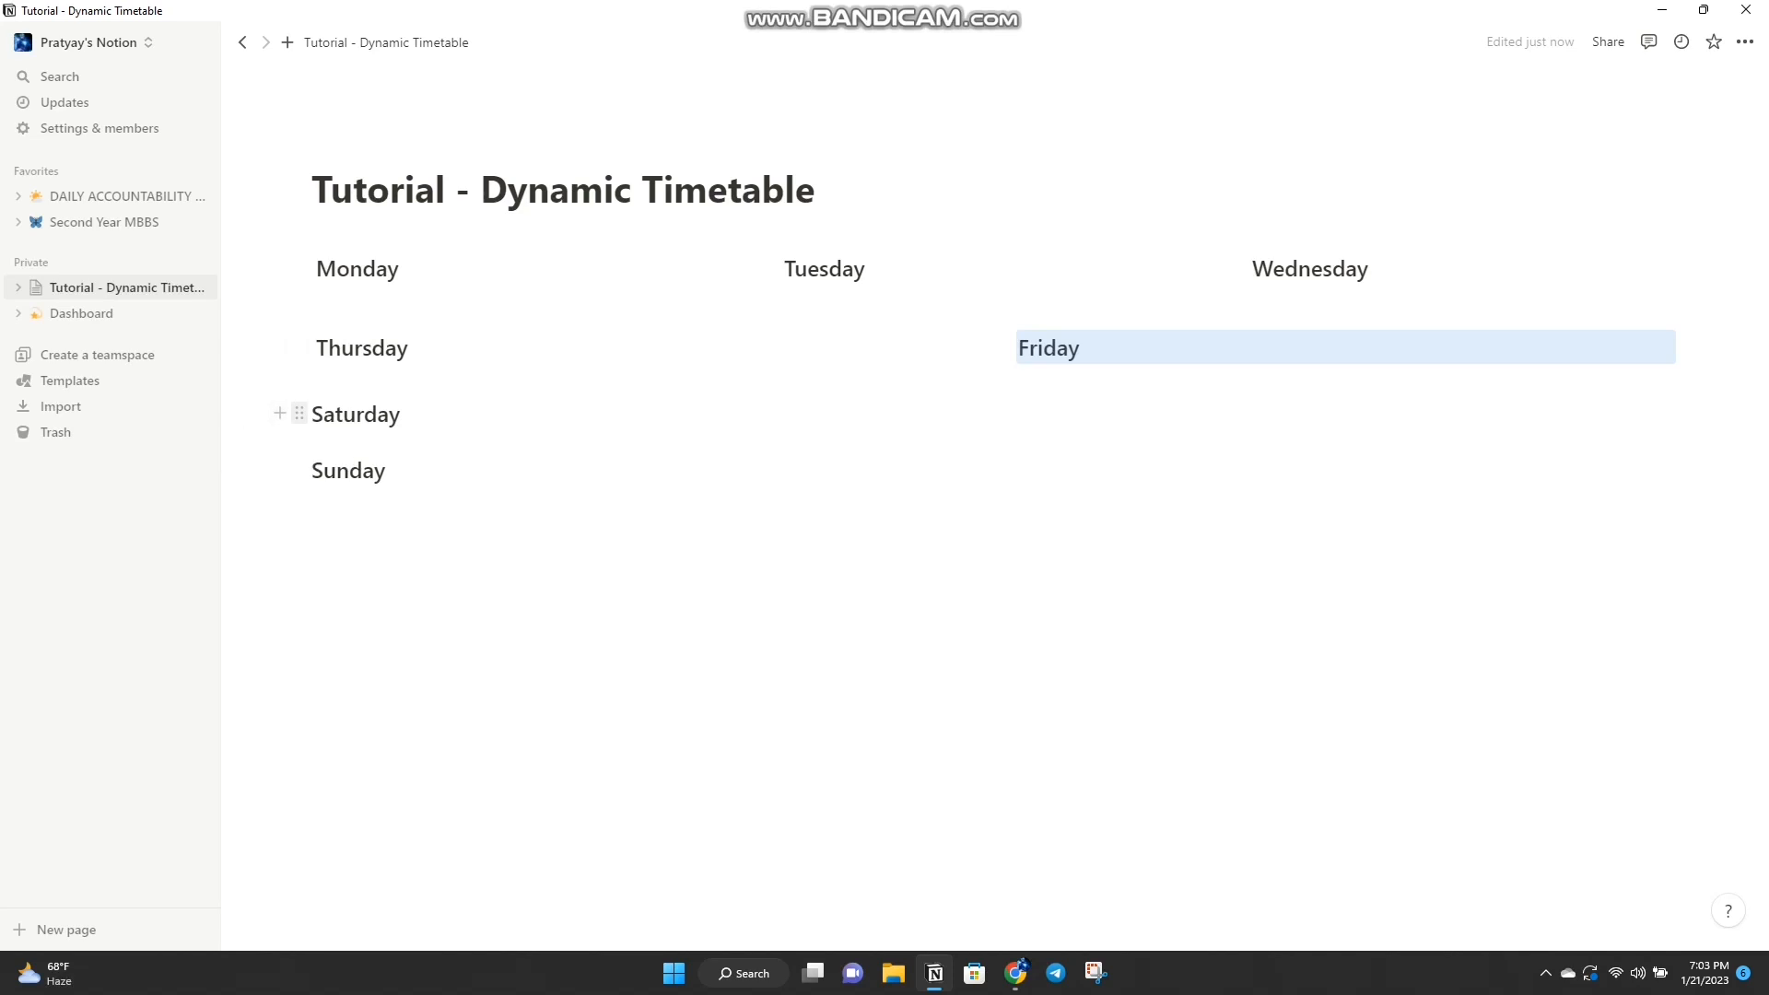
left_click_drag(300, 413, 1680, 366)
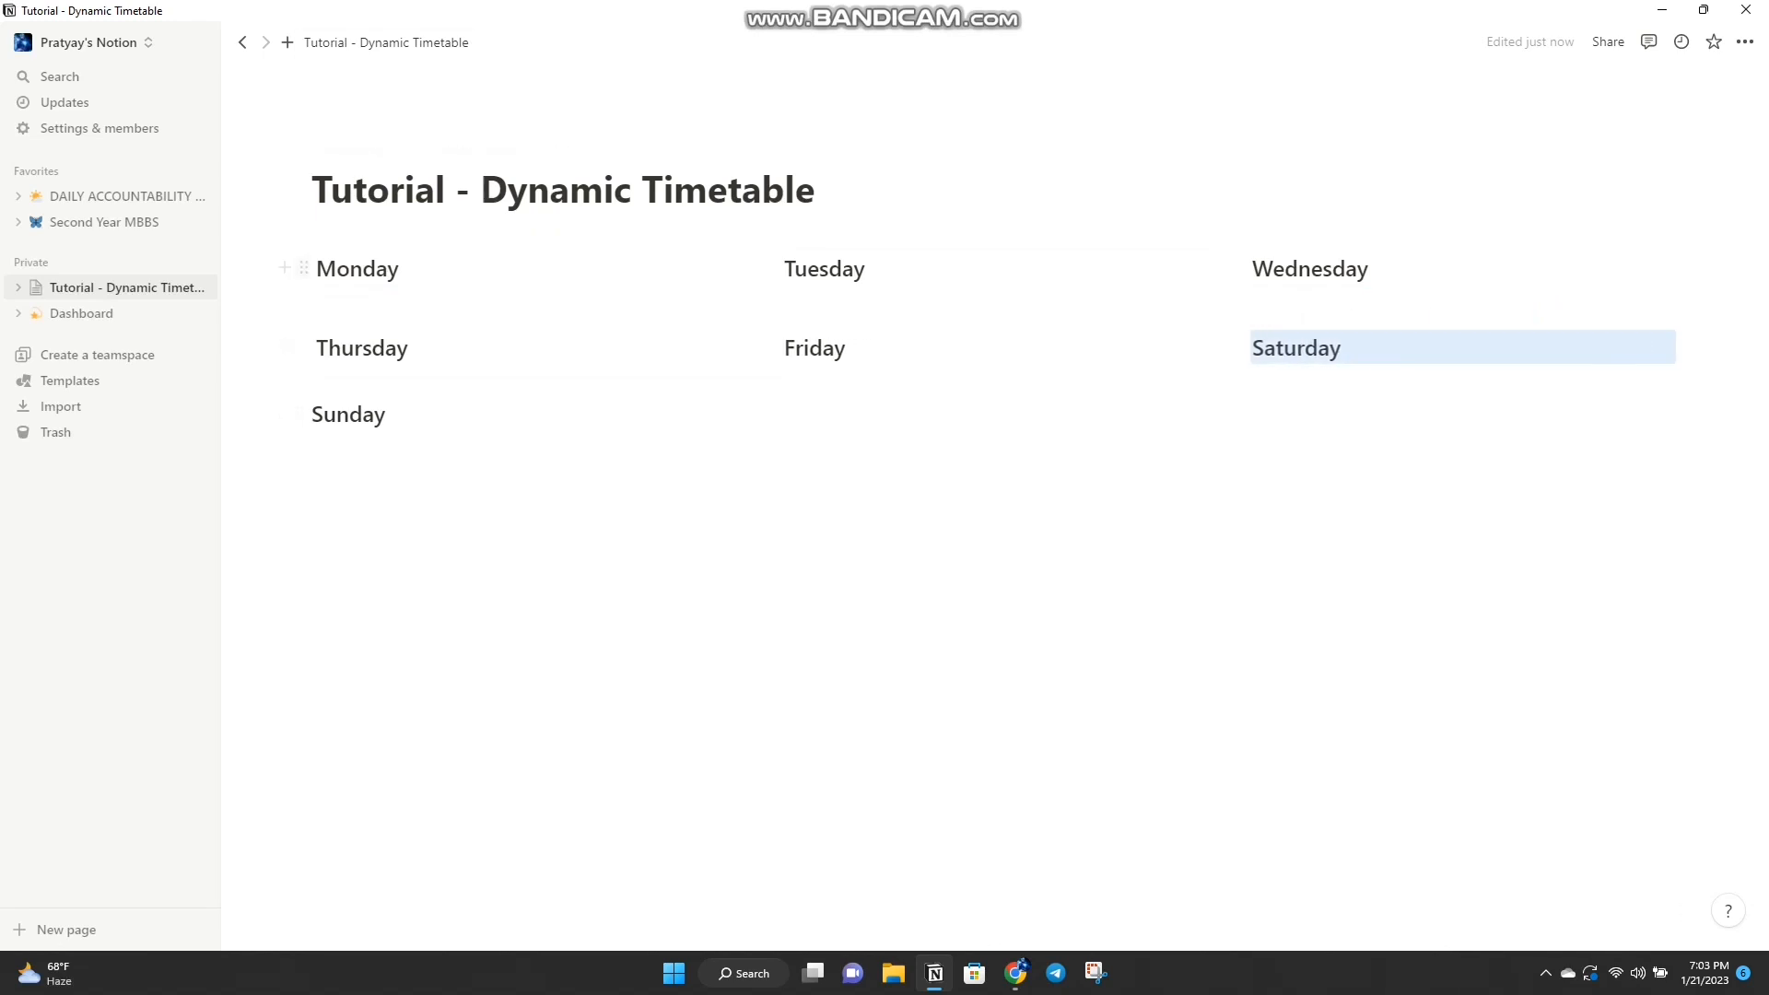
Step: Insert a divider under Monday and move it out to full width between the two rows of days
left_click(283, 269)
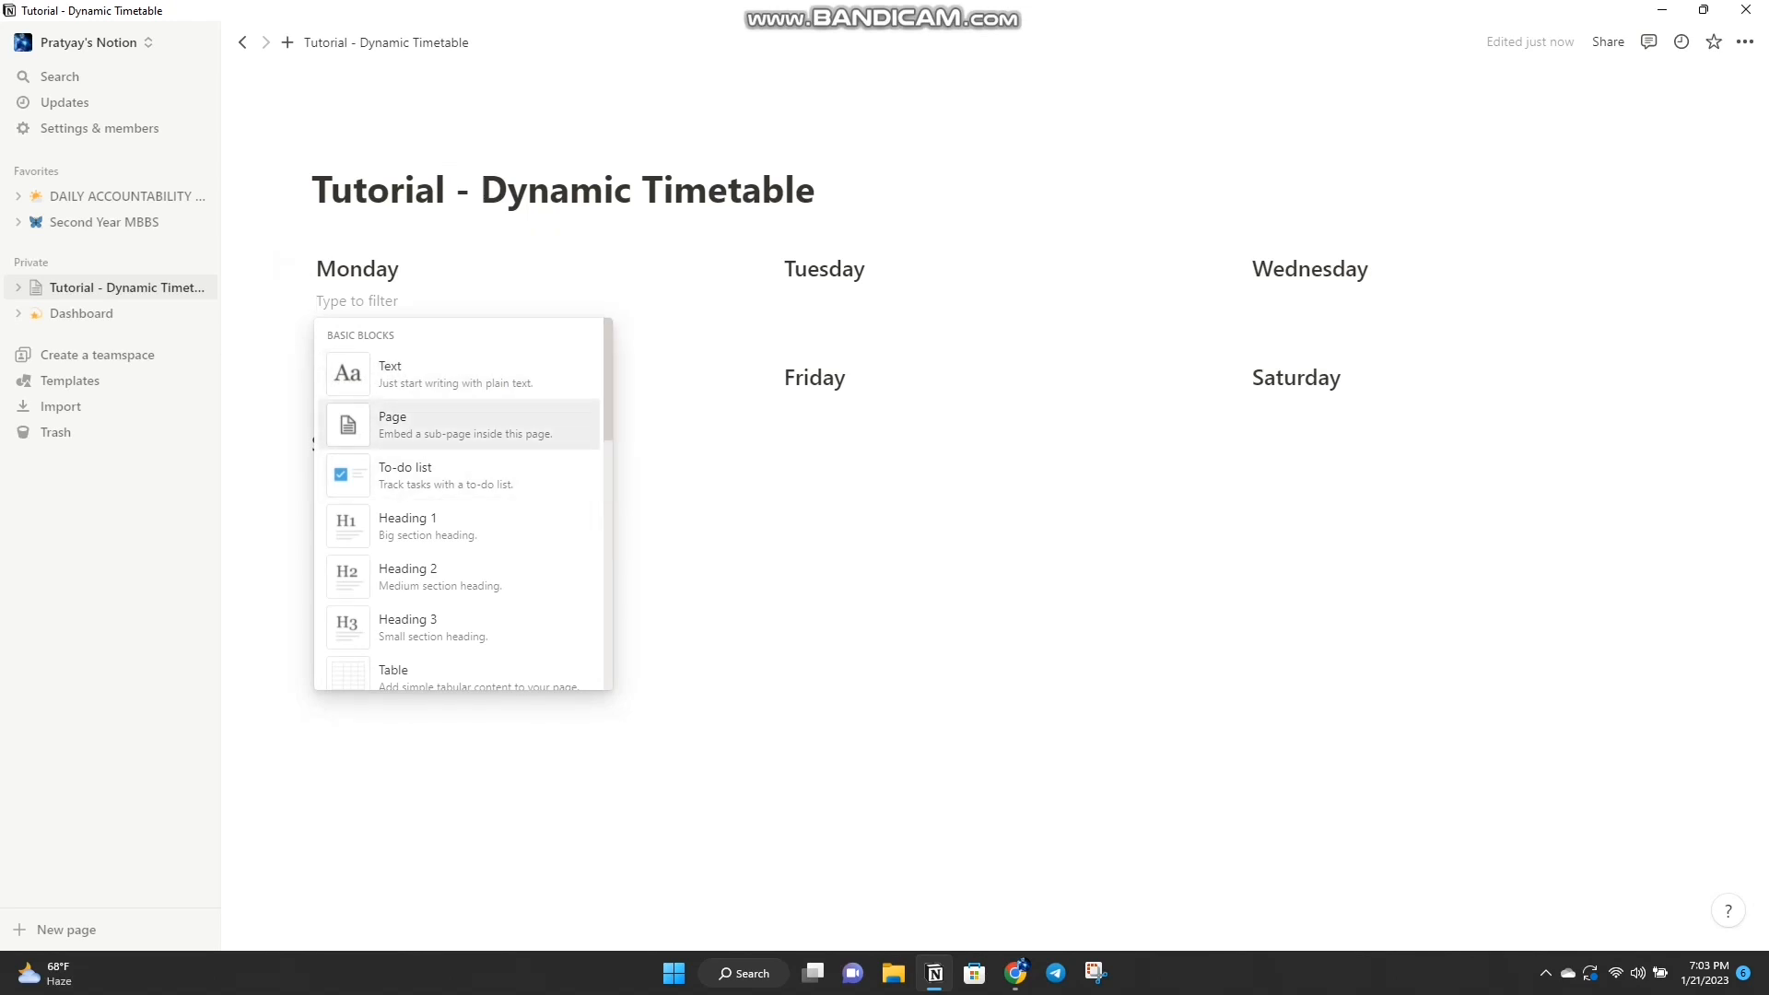
scroll(464, 504, "down", 4)
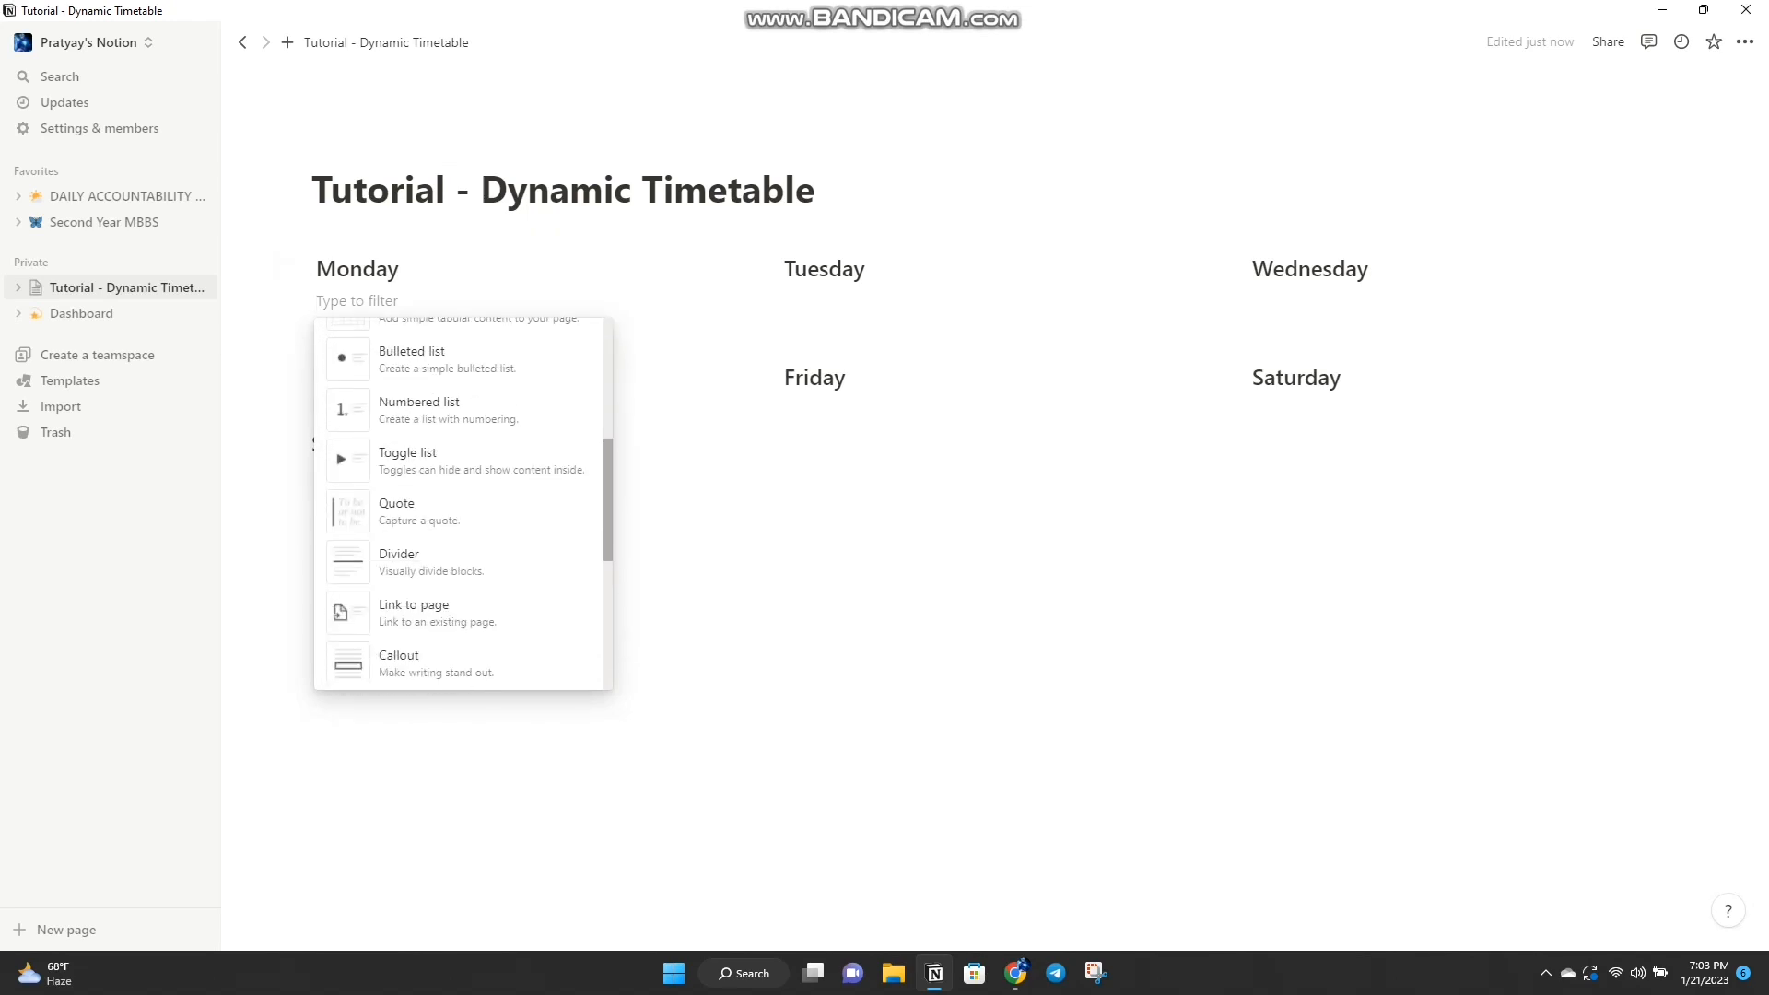
scroll(463, 503, "down", 1)
key("Escape")
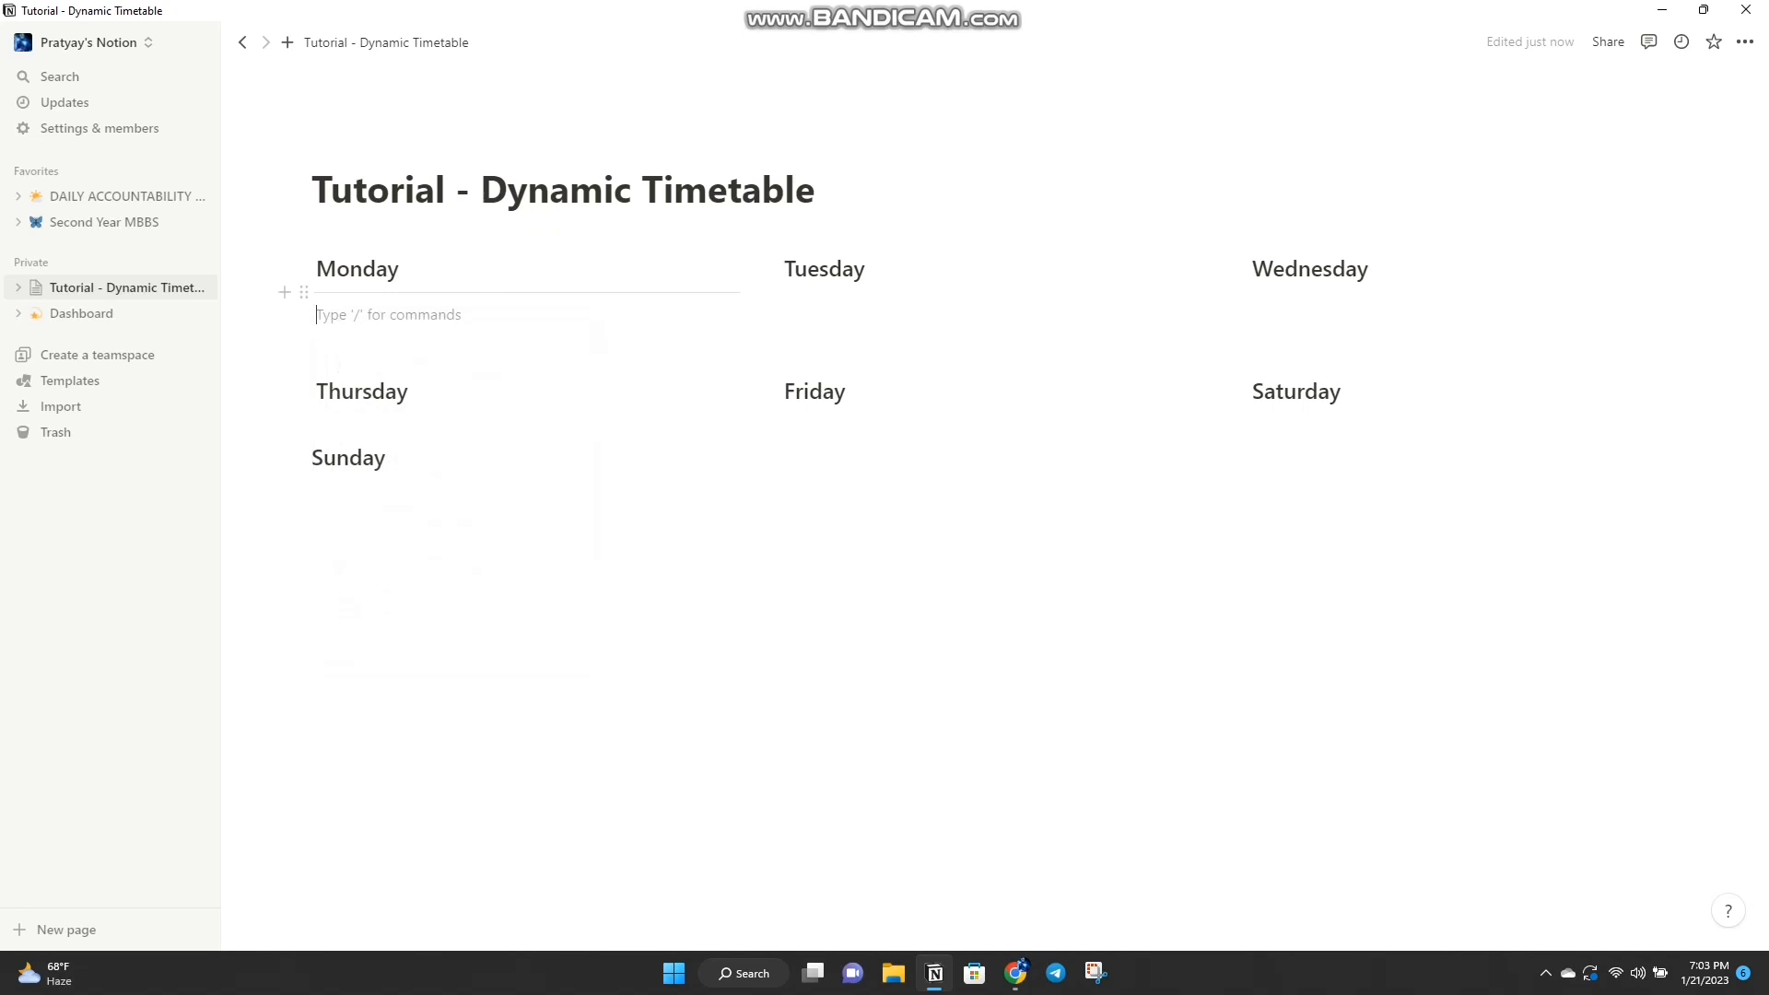
left_click_drag(304, 293, 318, 340)
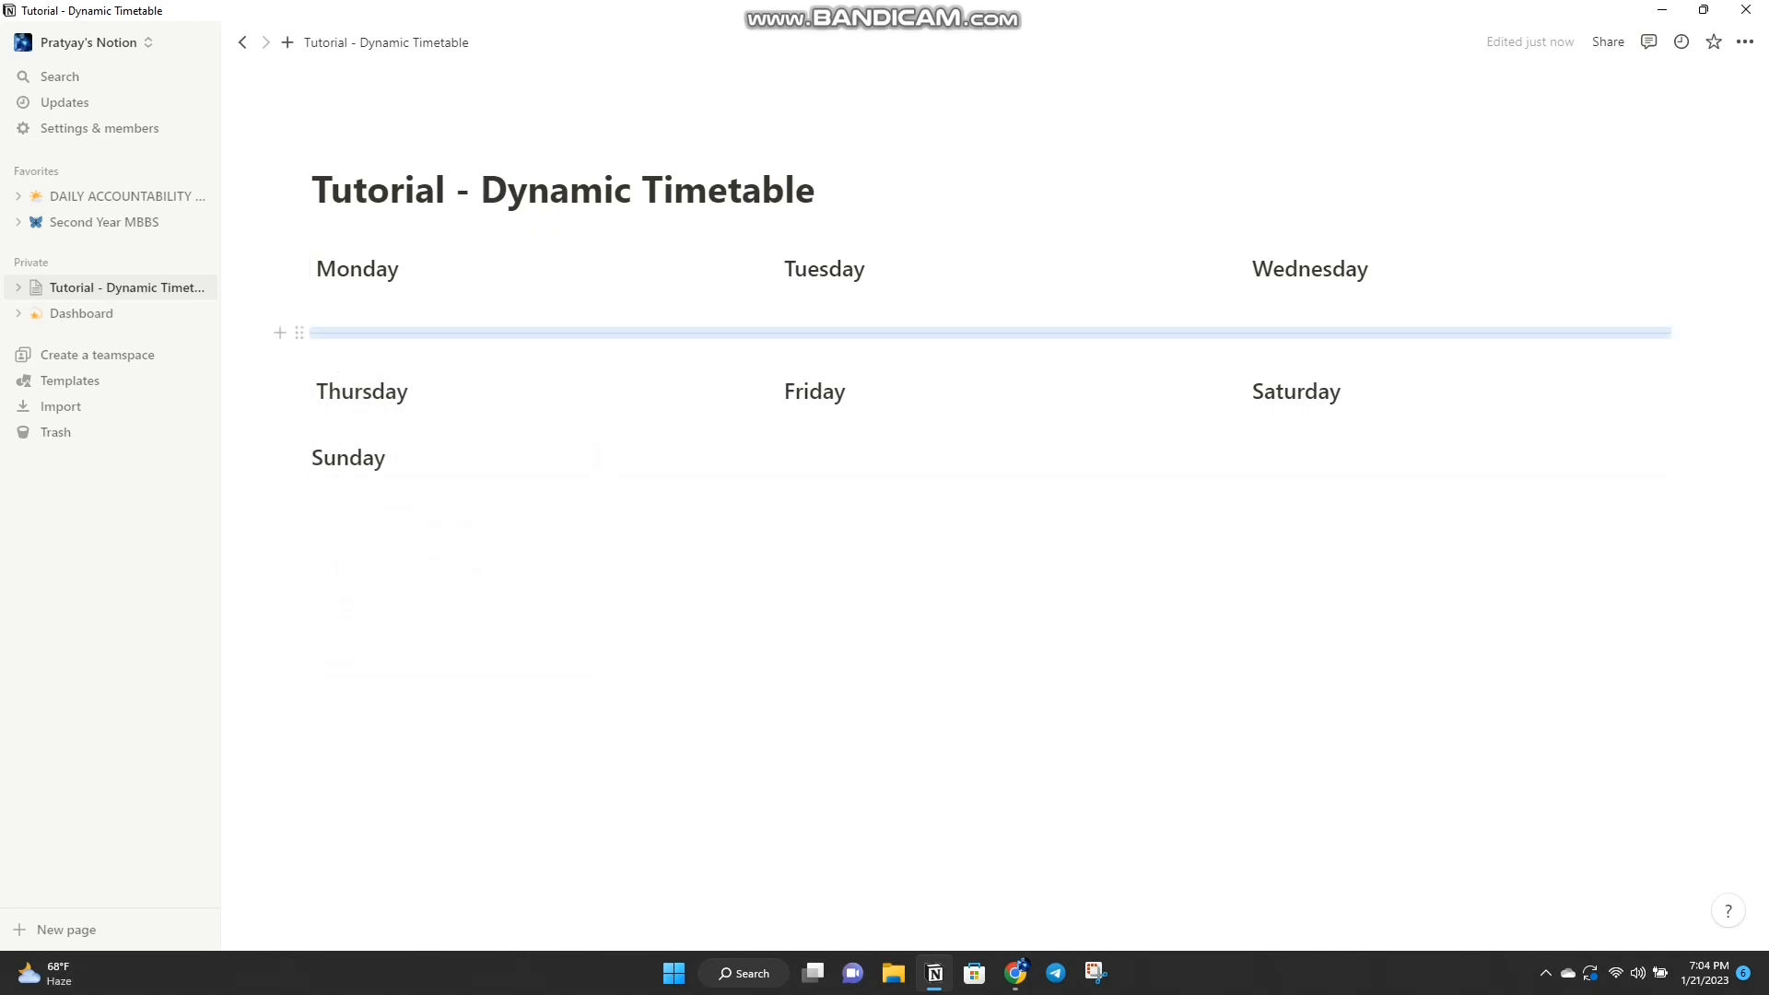
Step: Duplicate the full-width divider and place the copy between the Thursday–Saturday row and Sunday
left_click(299, 333)
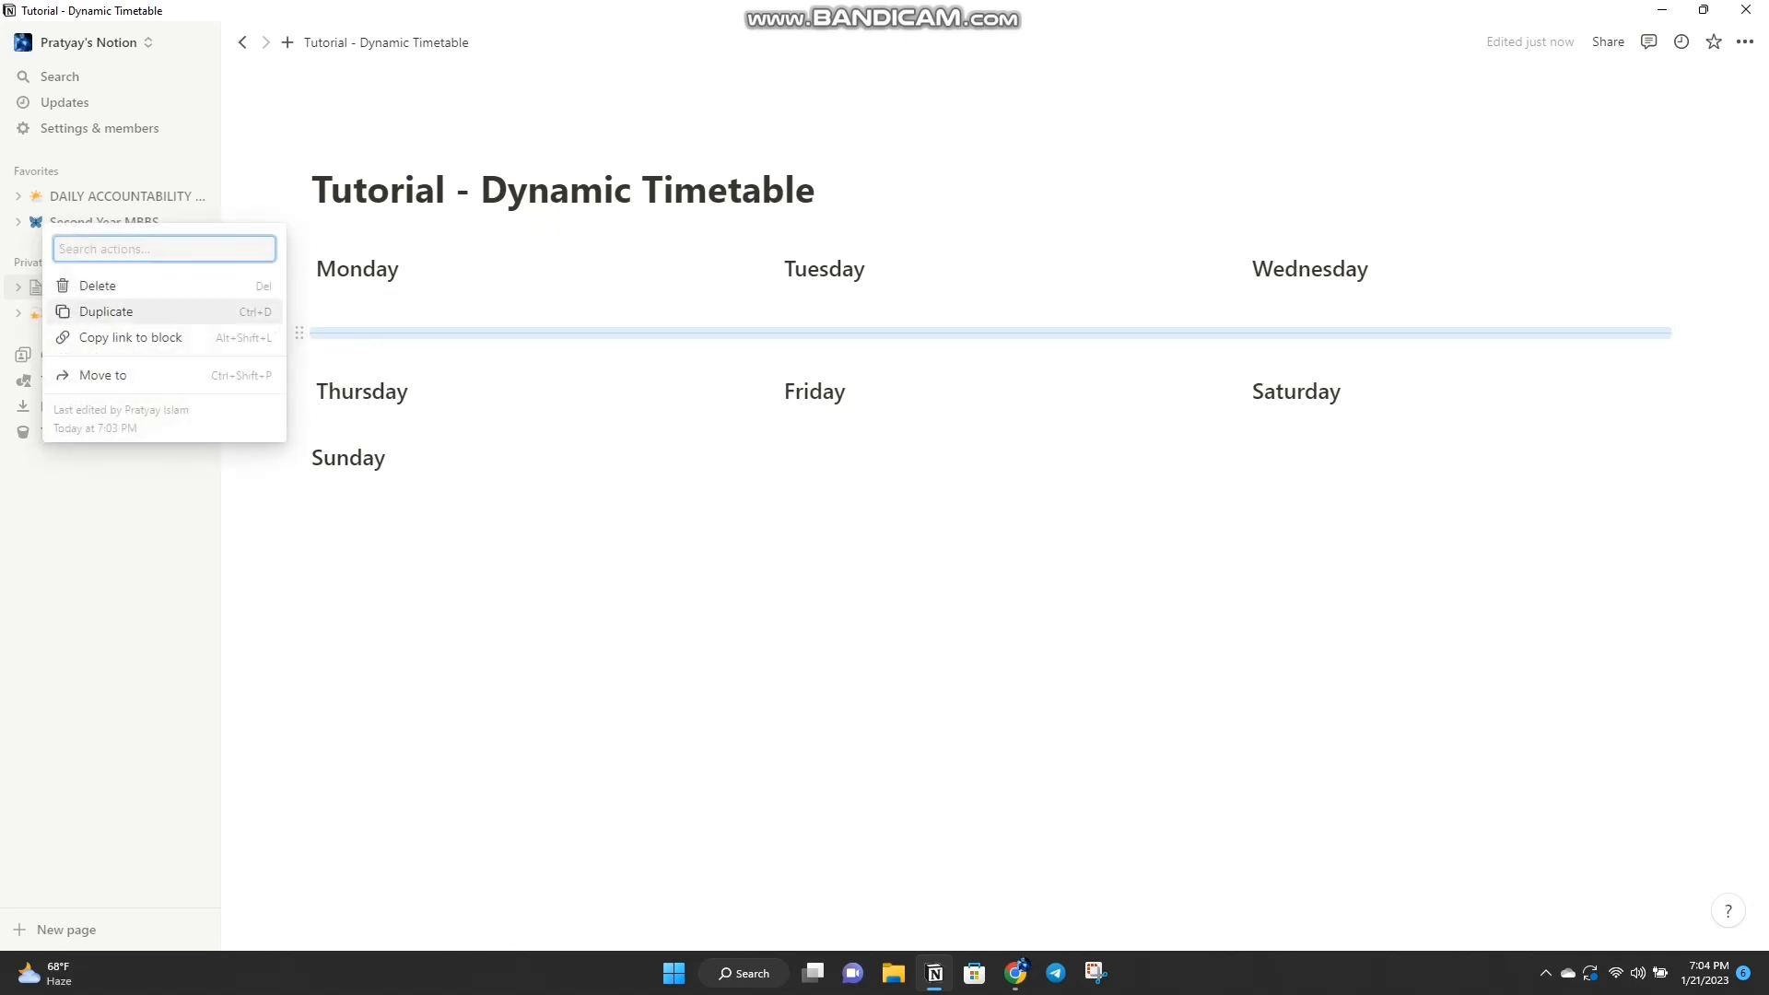
left_click(102, 310)
left_click_drag(300, 347, 309, 435)
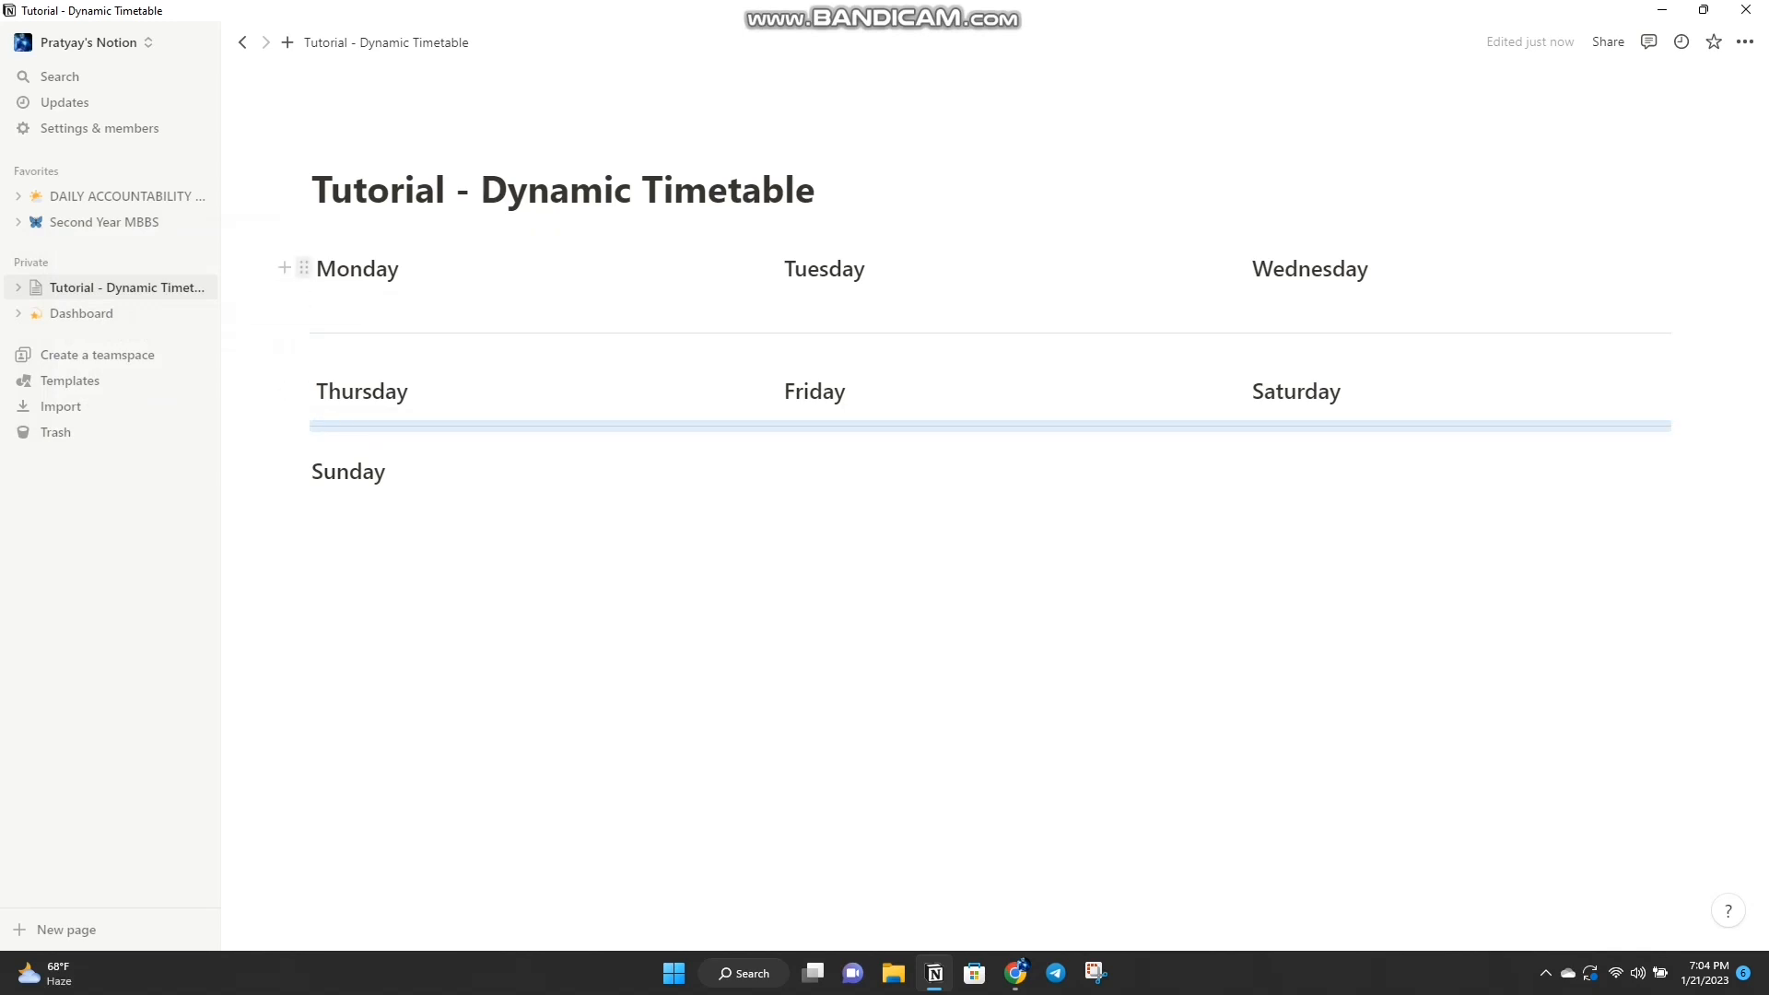
Step: Insert a table view with a new database under Monday and title it "To-do List"
left_click(351, 300)
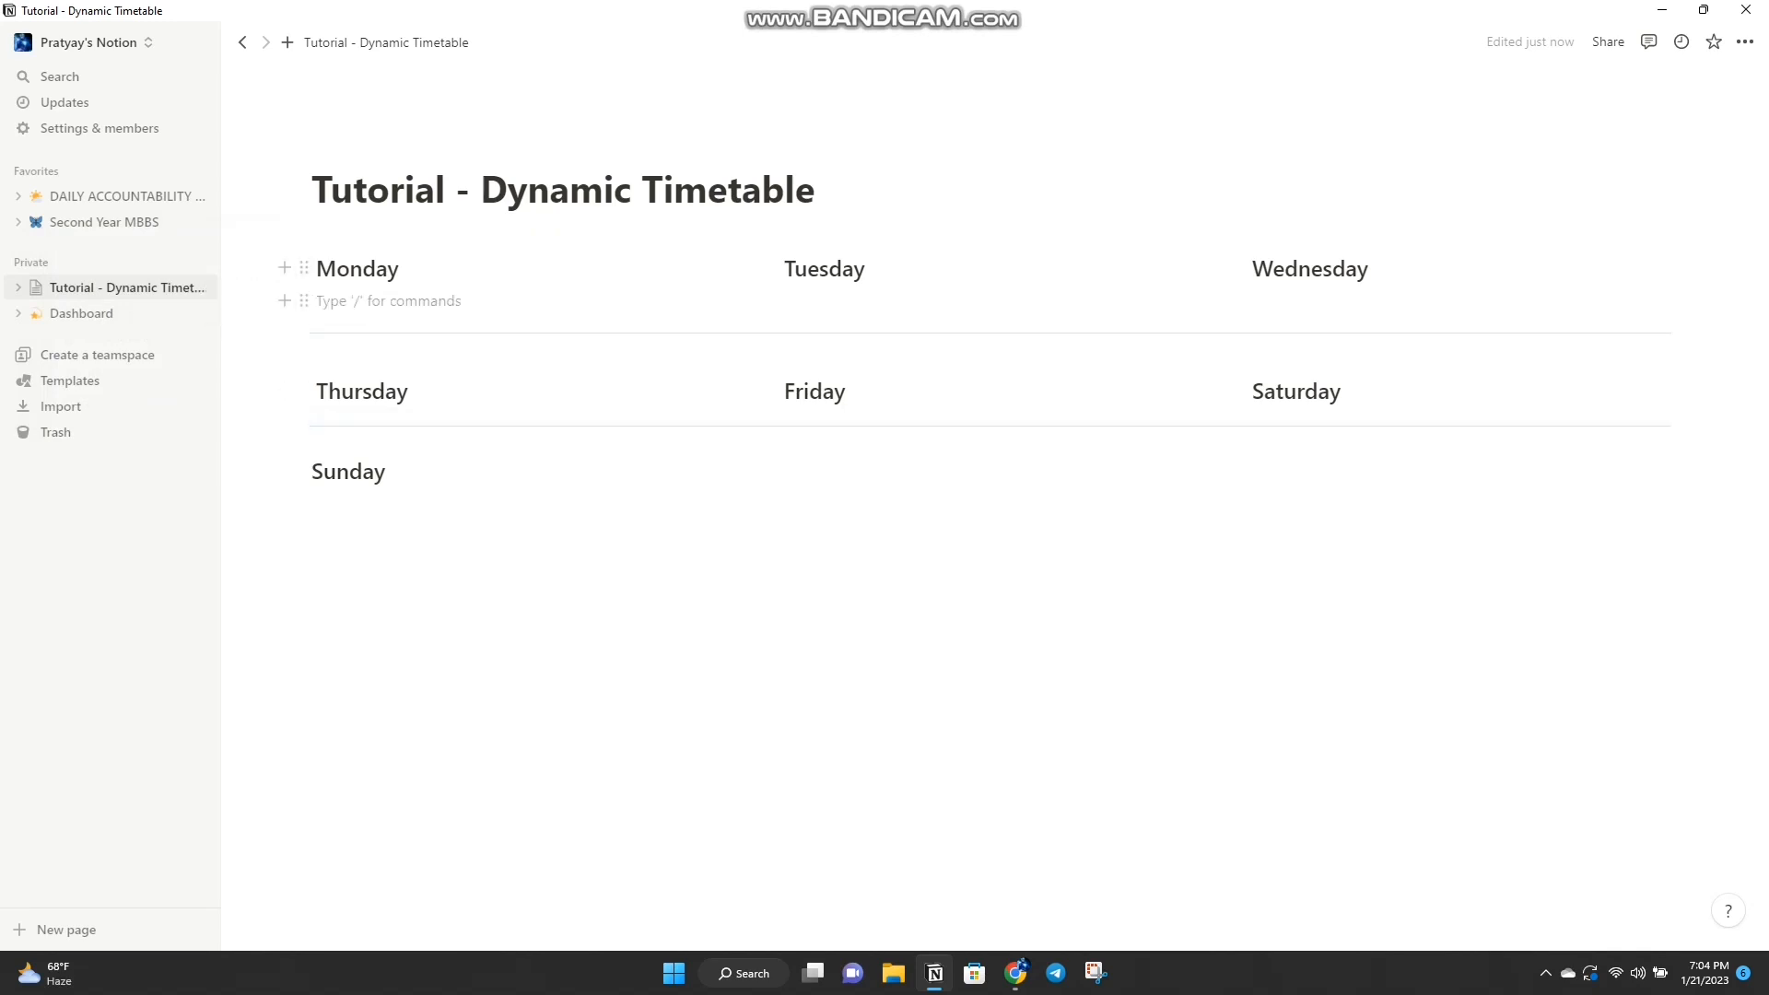
type("/")
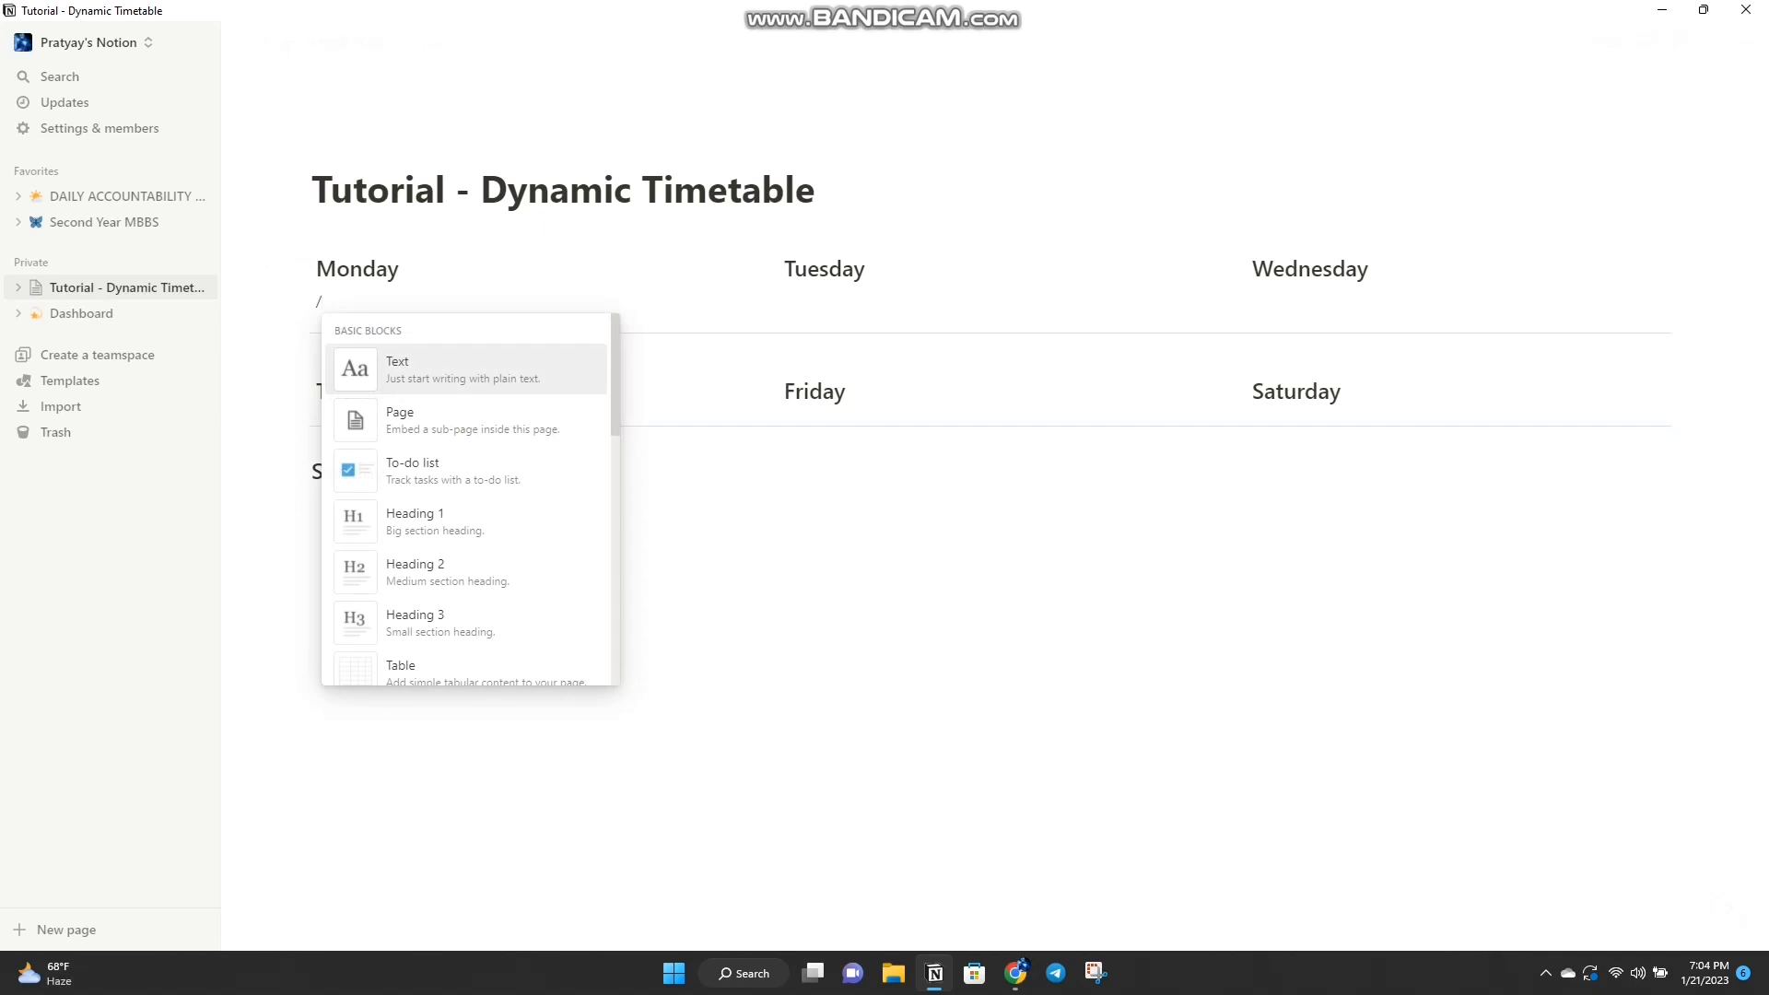
key("Down")
scroll(470, 498, "down", 5)
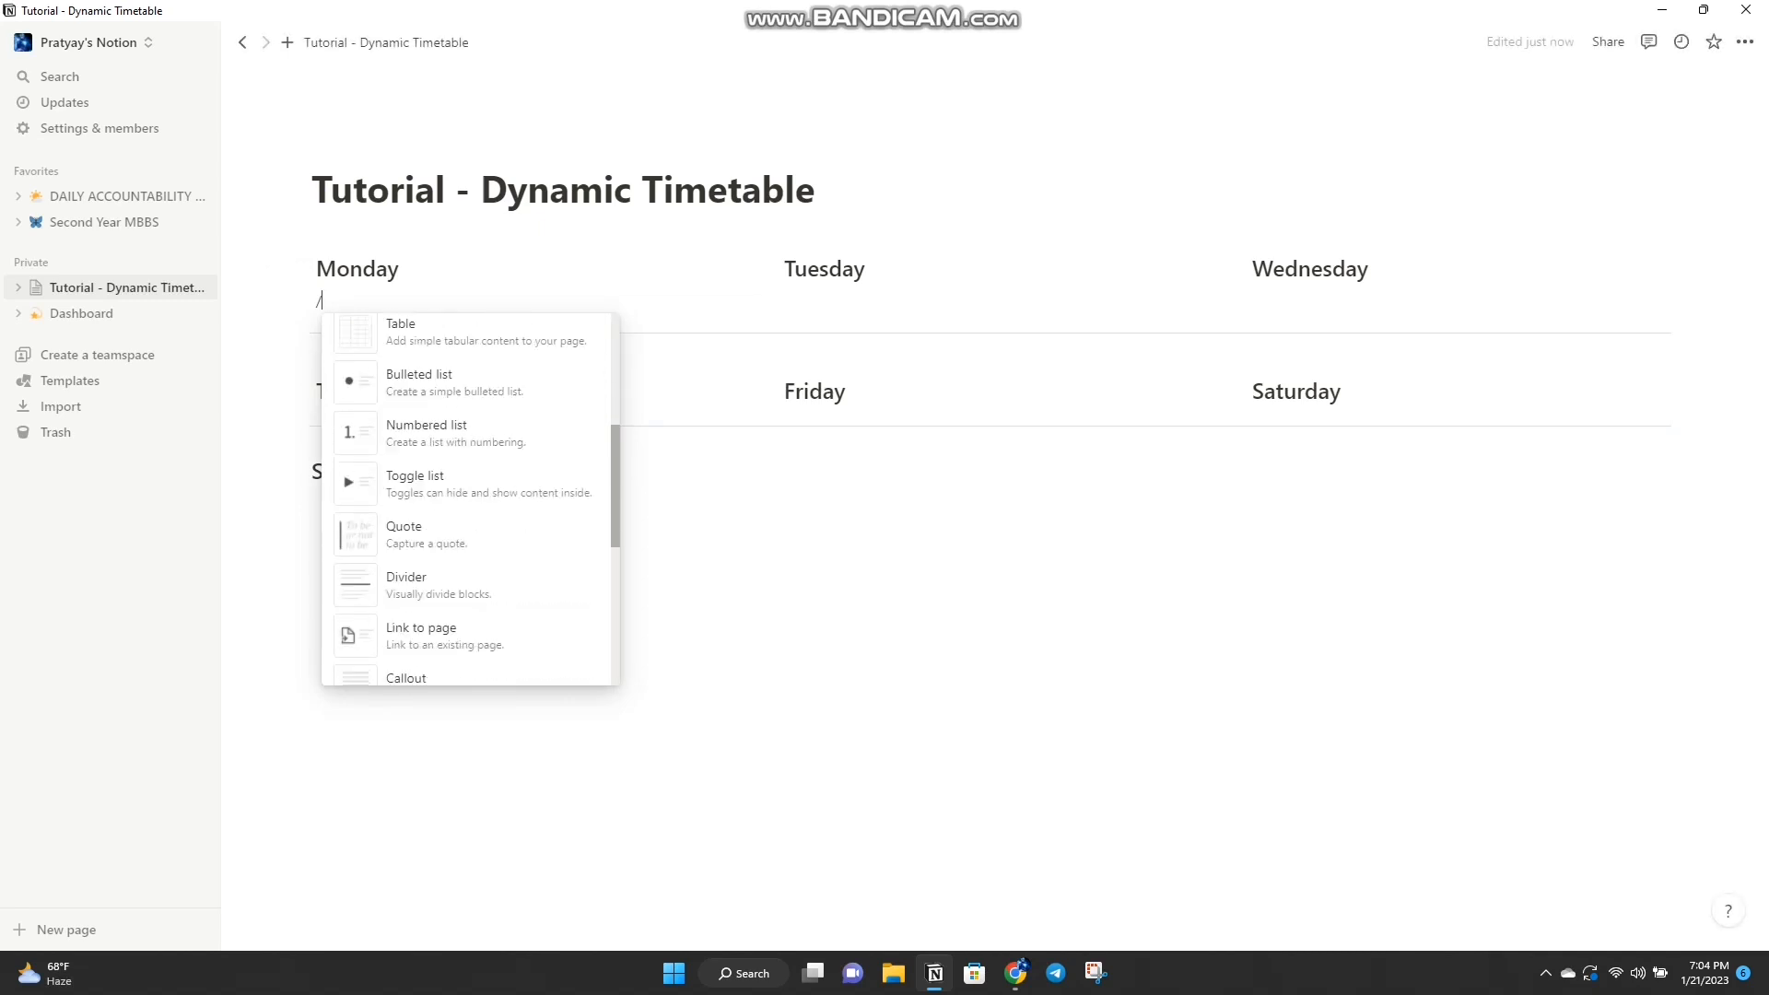
scroll(470, 497, "down", 5)
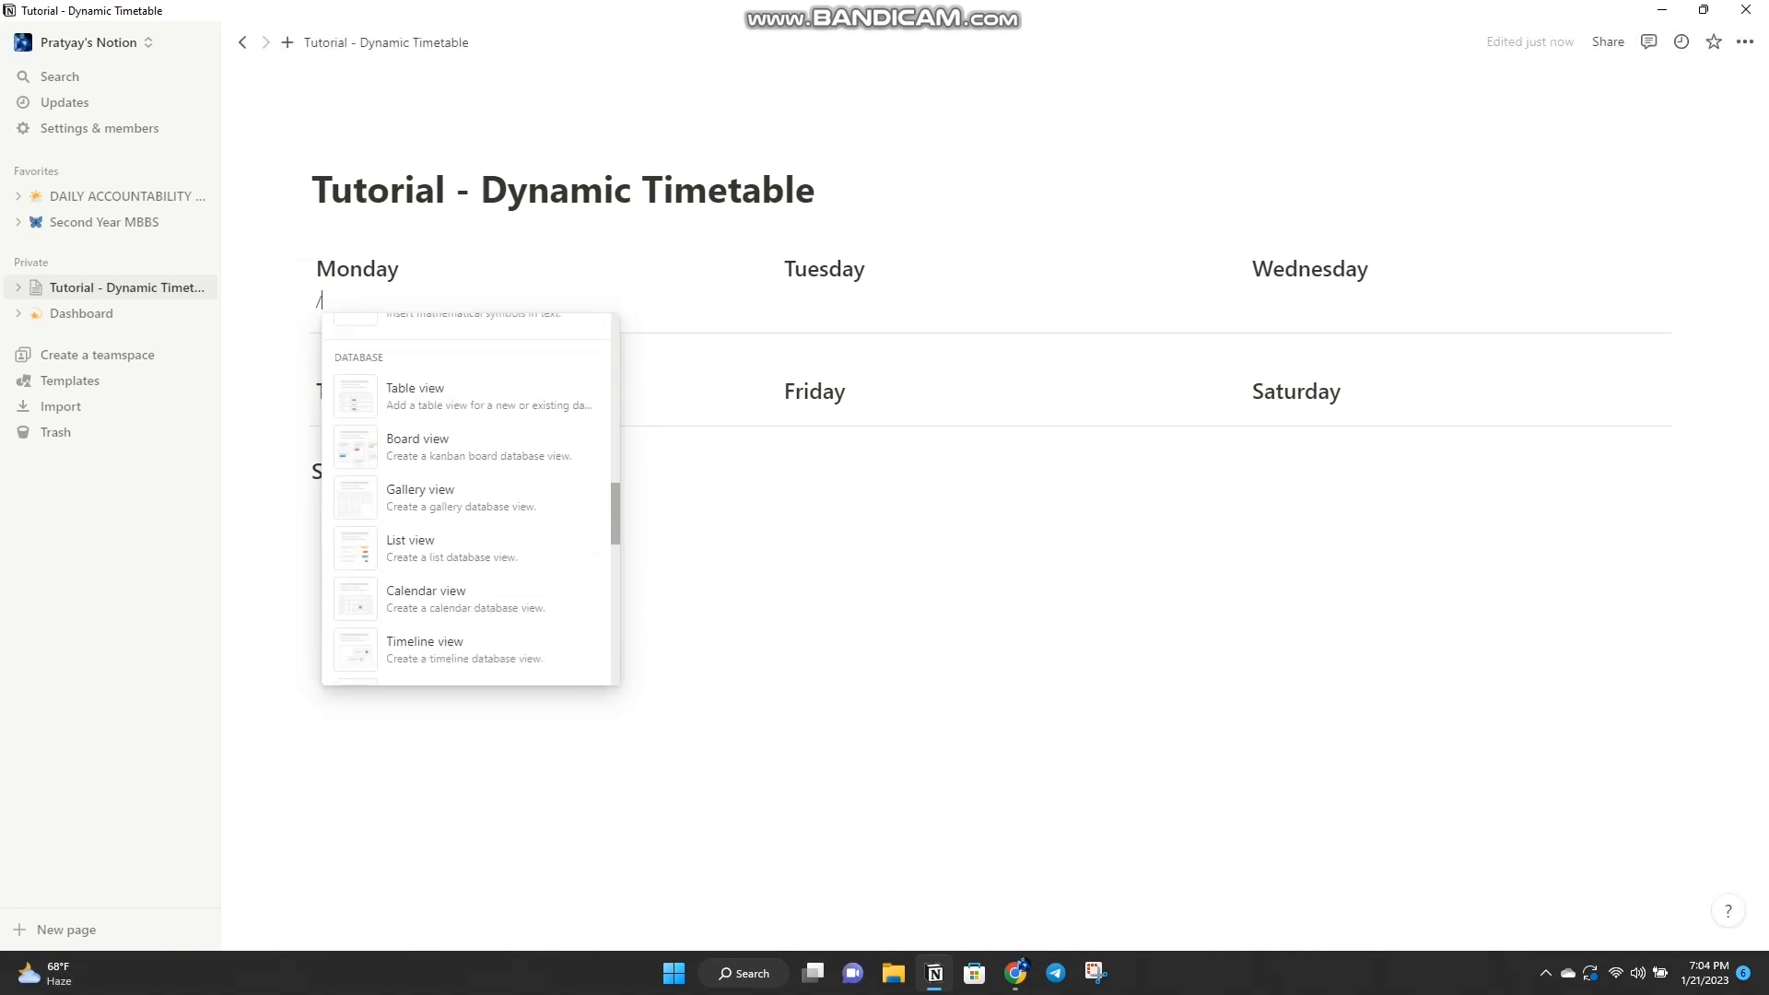
scroll(470, 498, "down", 1)
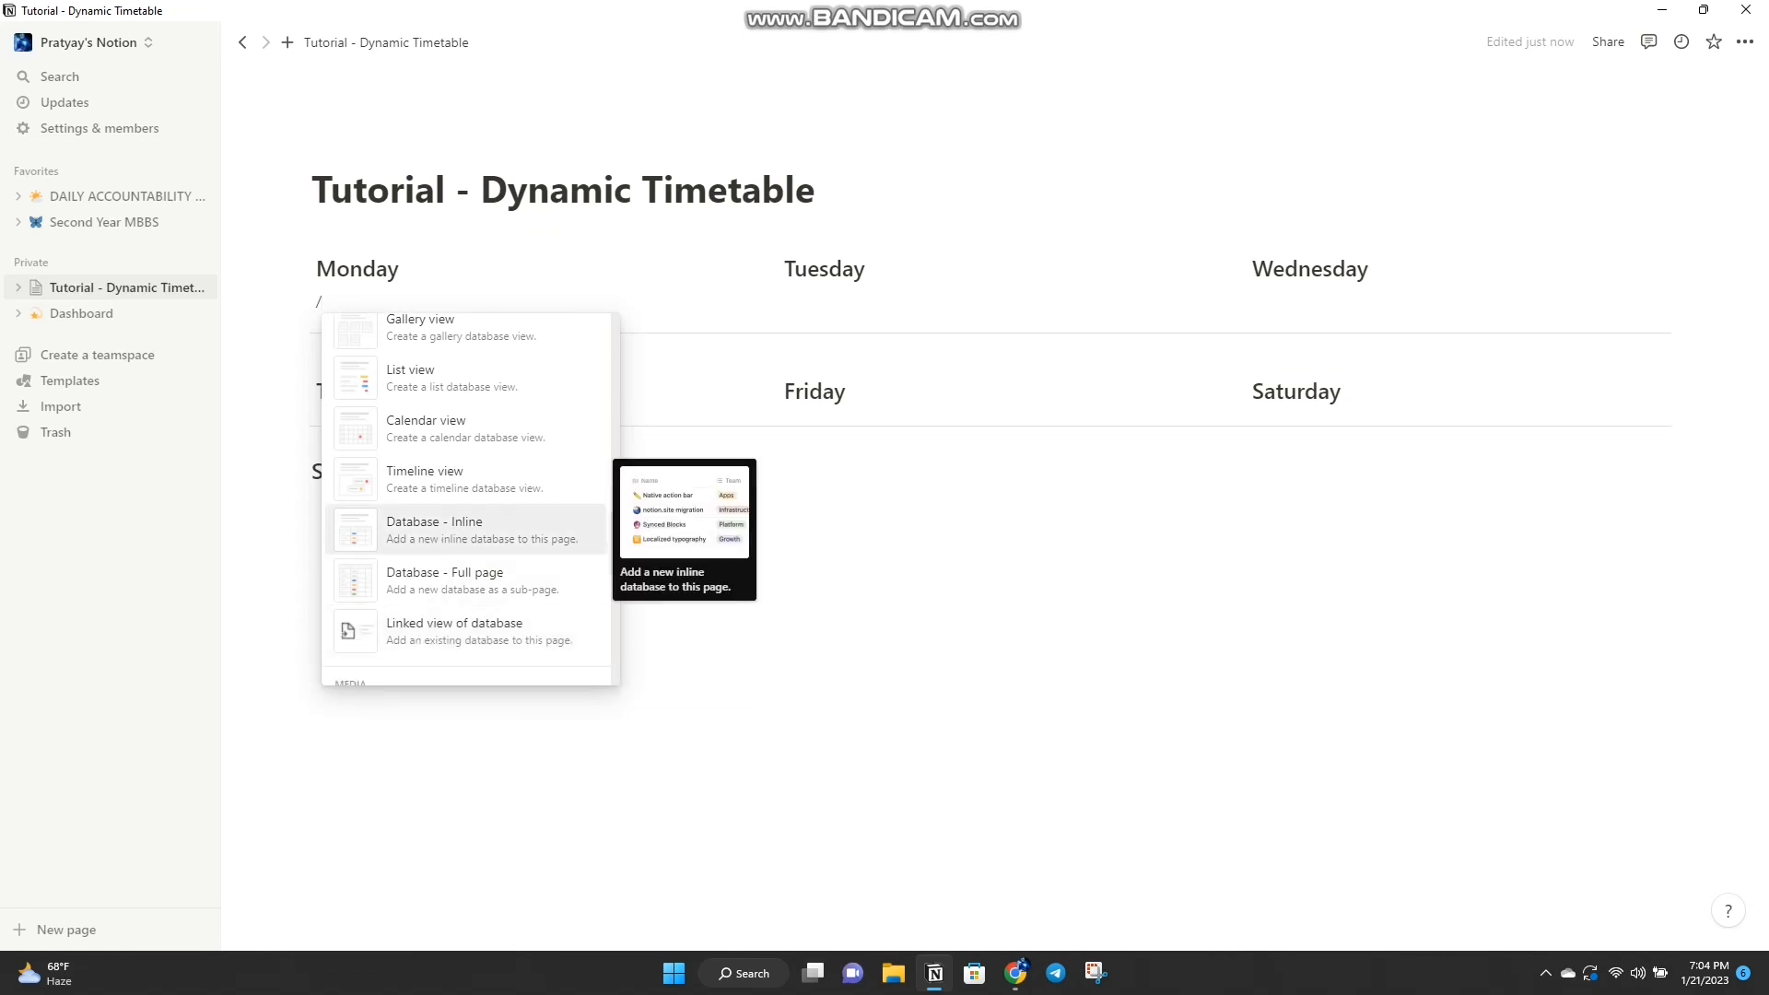
scroll(470, 498, "up", 3)
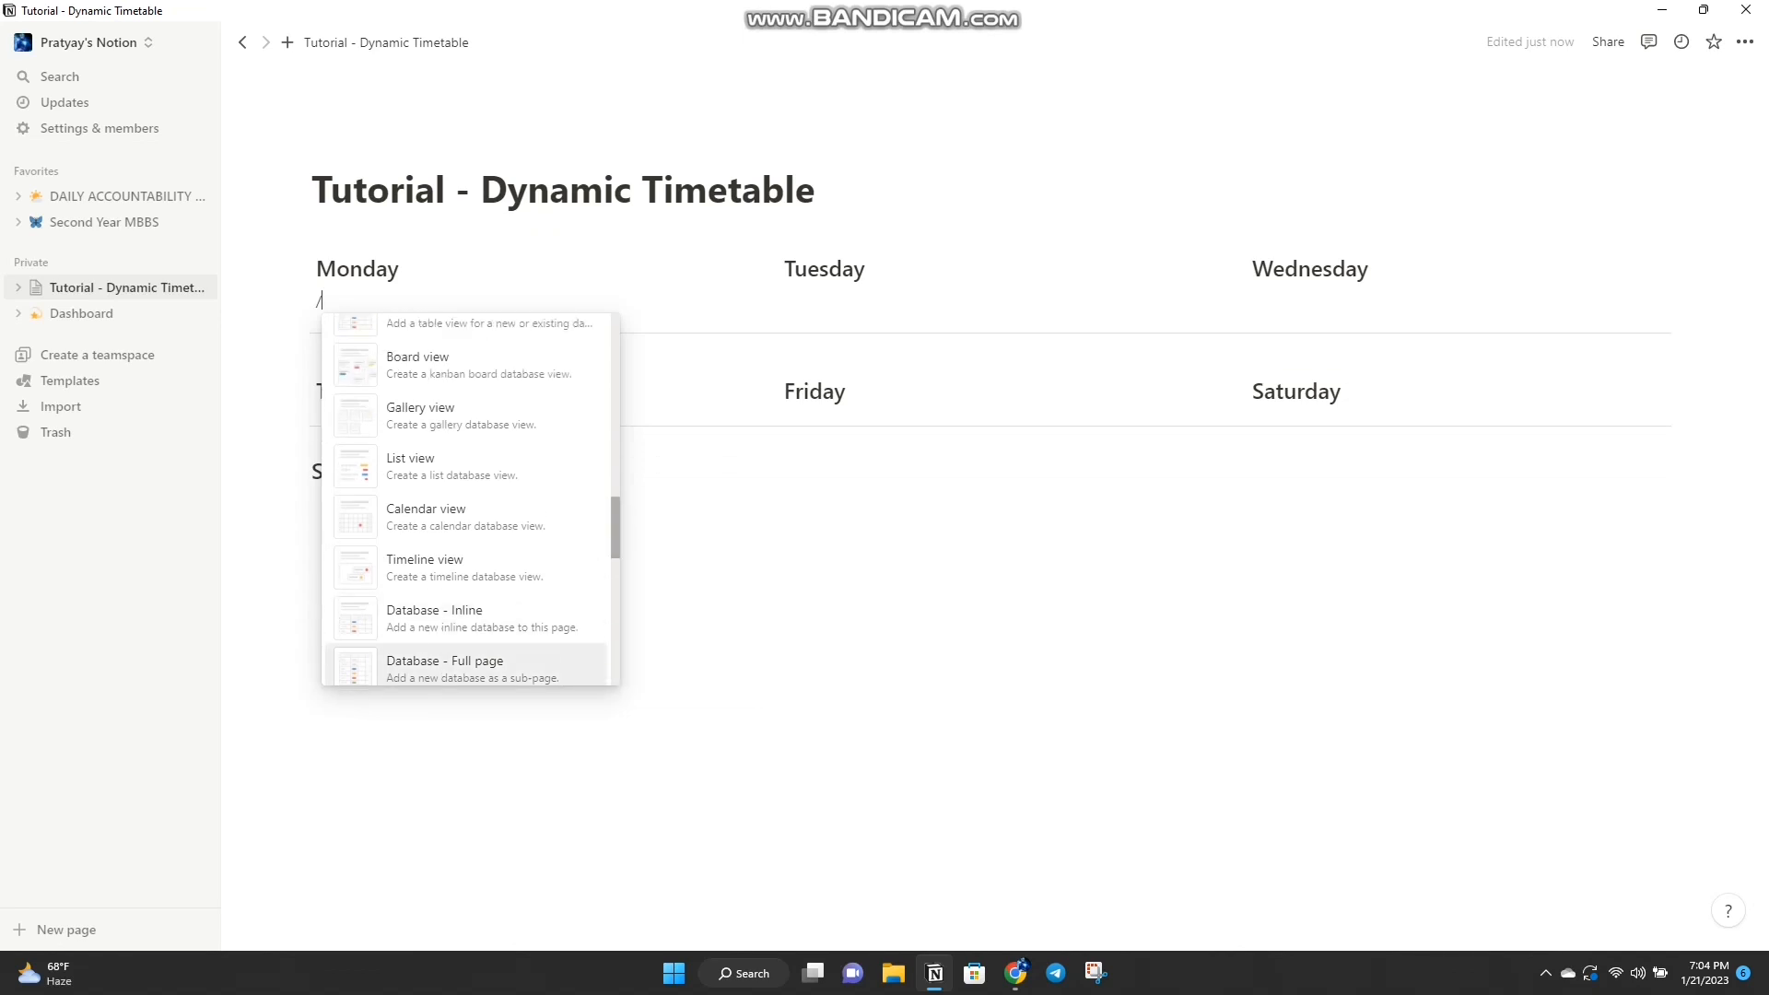
key("Return")
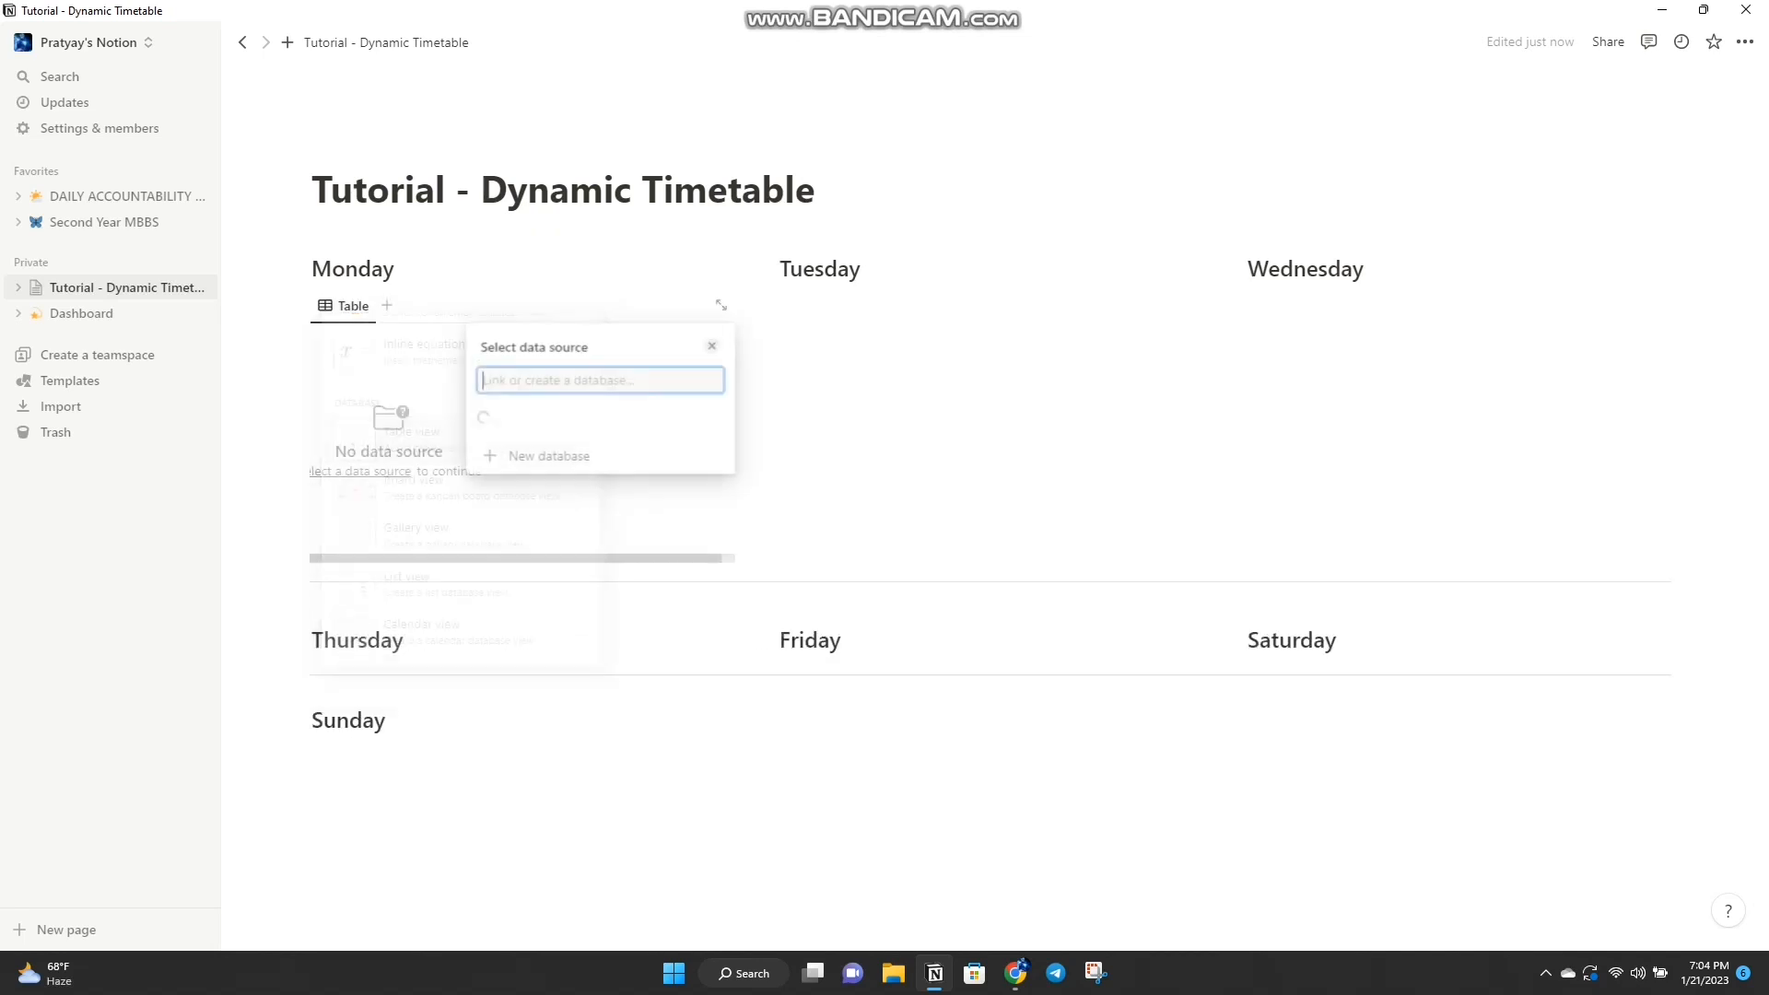
left_click(551, 662)
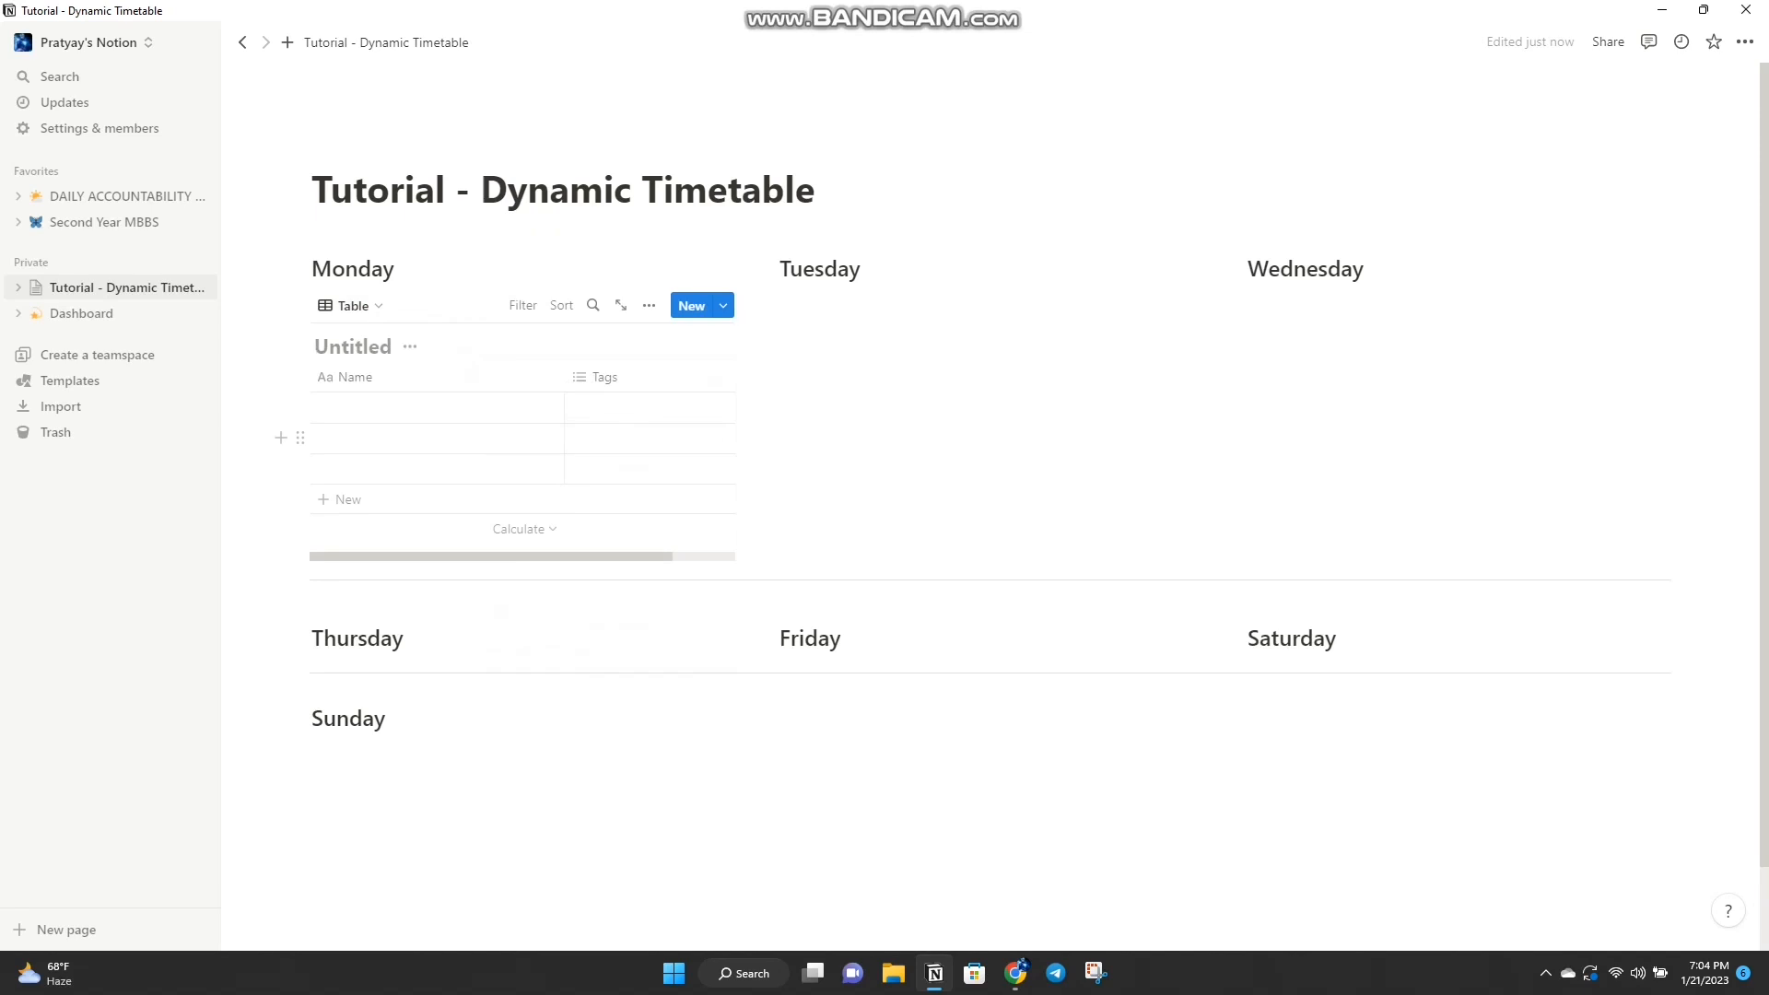
type("To-do List")
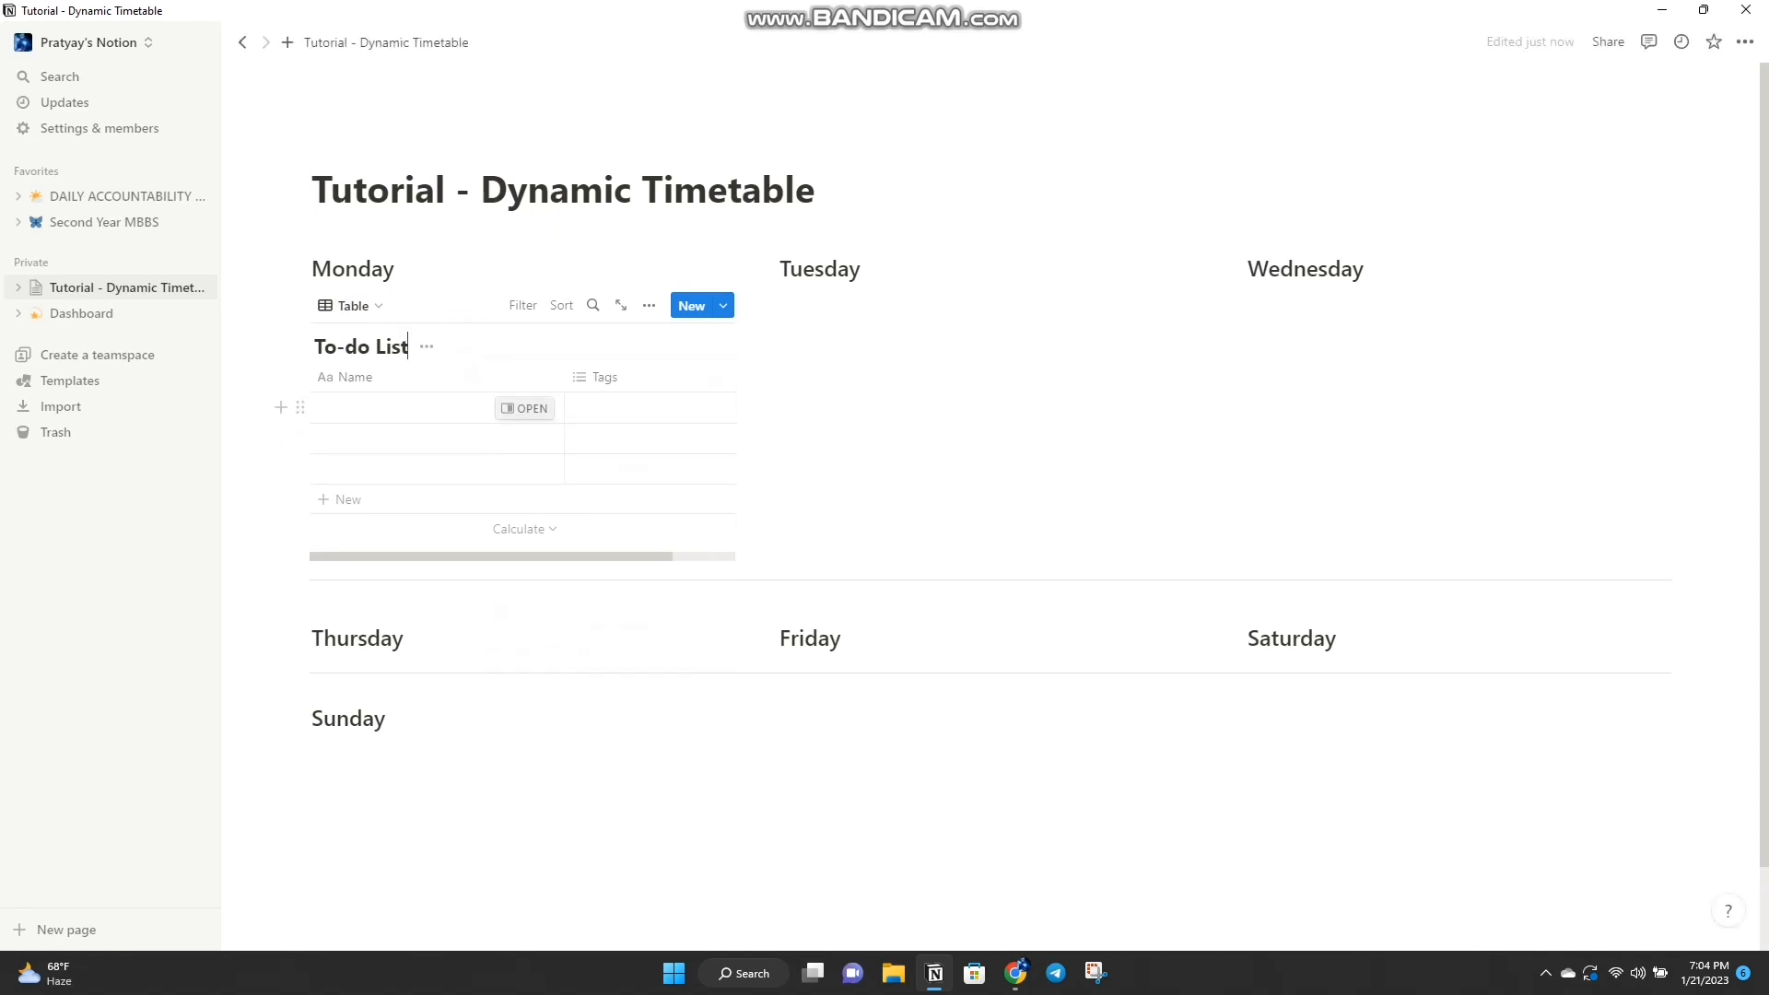
Step: Rename the Name column of the To-do List table to "Tasks"
left_click(359, 377)
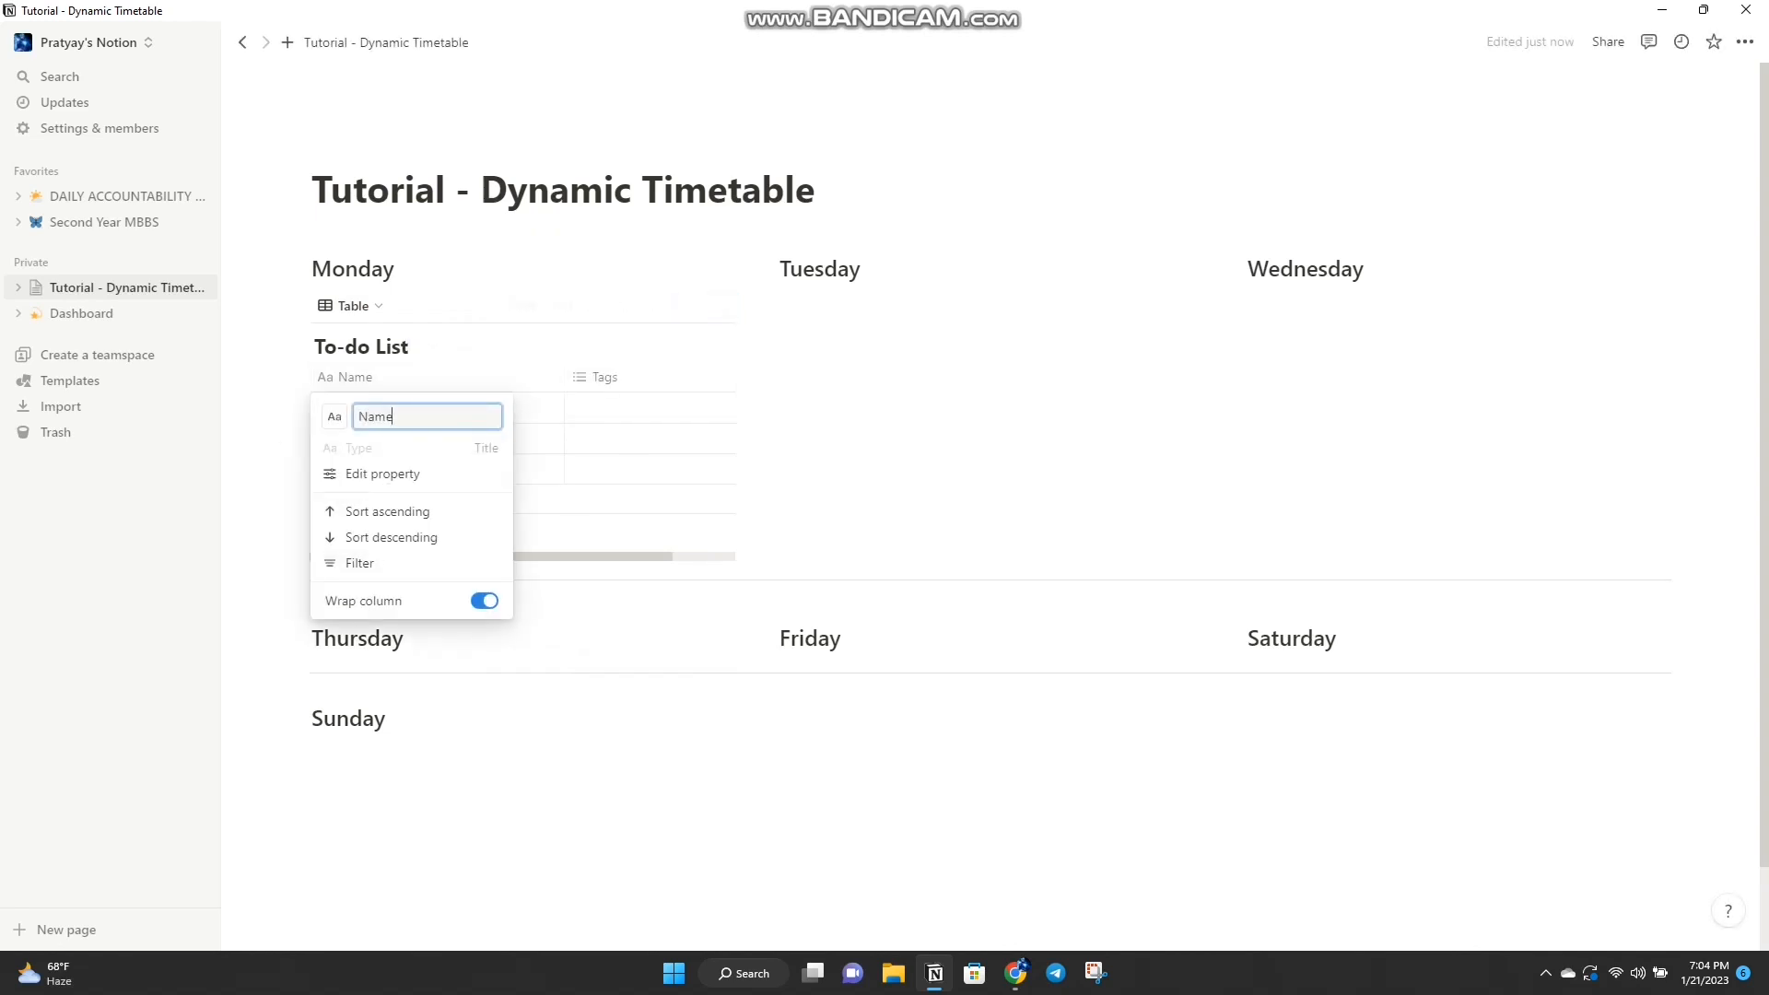
key("BackSpace")
key("BackSpace")
key("BackSpace")
key("BackSpace")
type("Tasks")
key("Return")
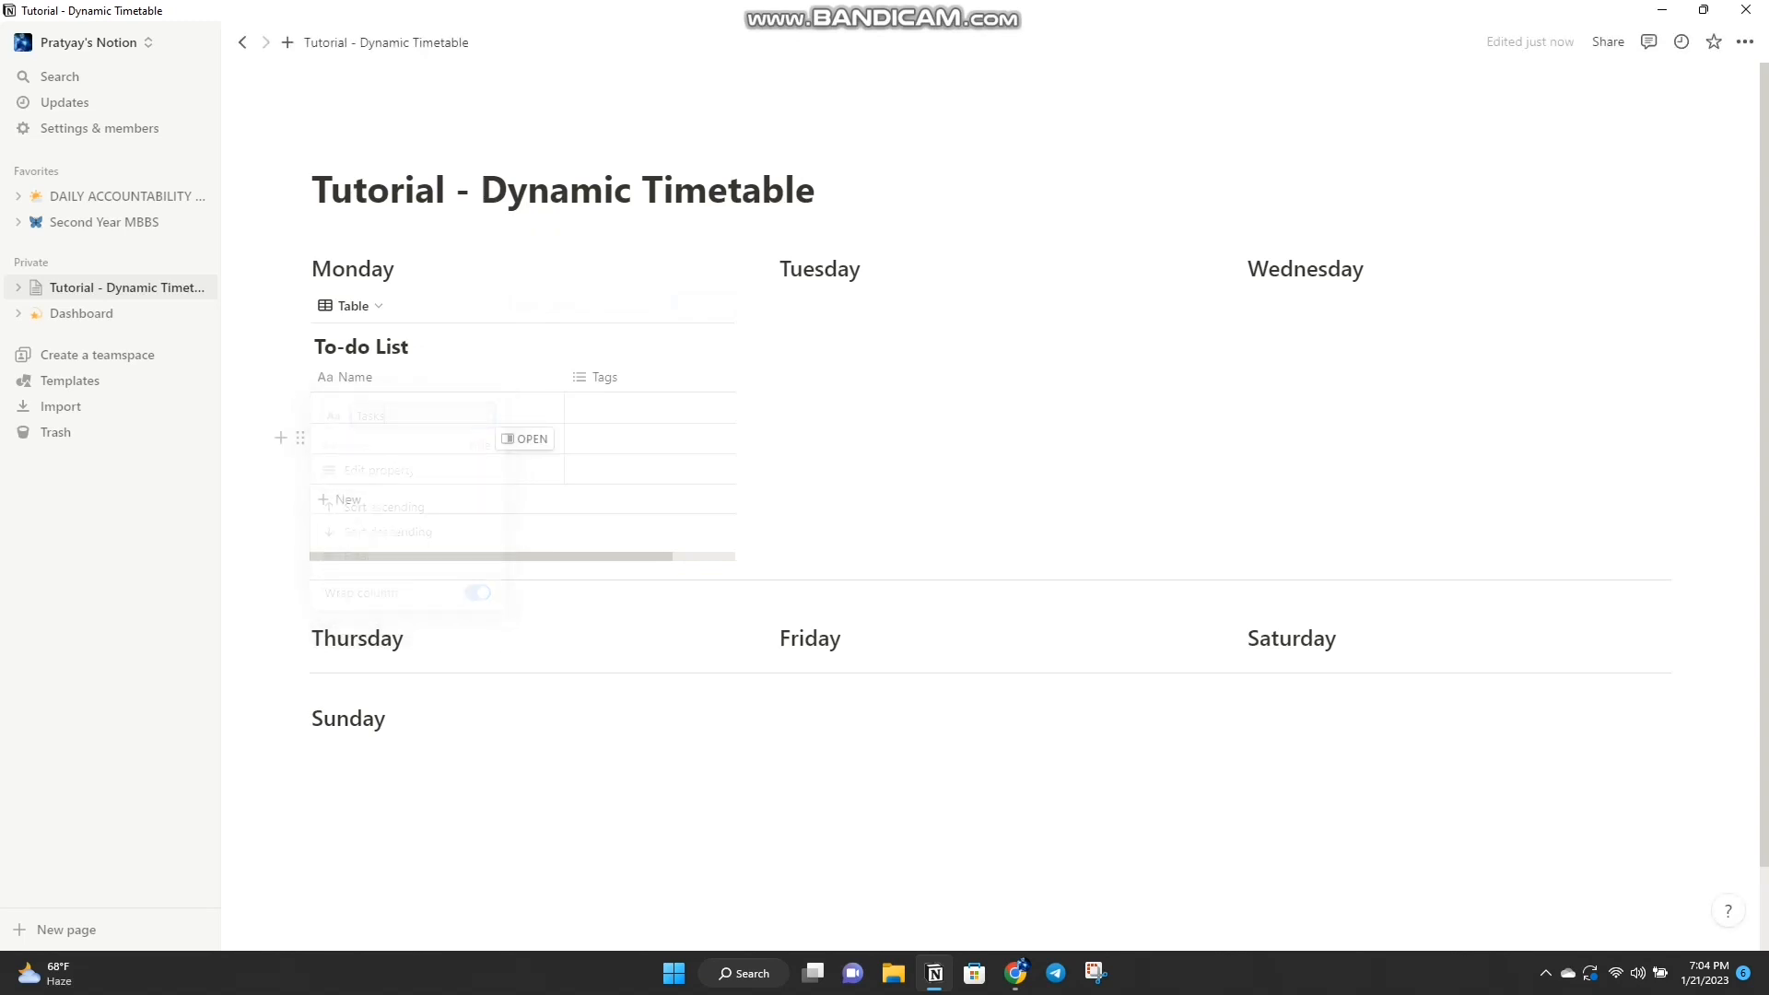
Step: Change the Tags column of the To-do List table to the Checkbox type and clear its name
left_click(605, 377)
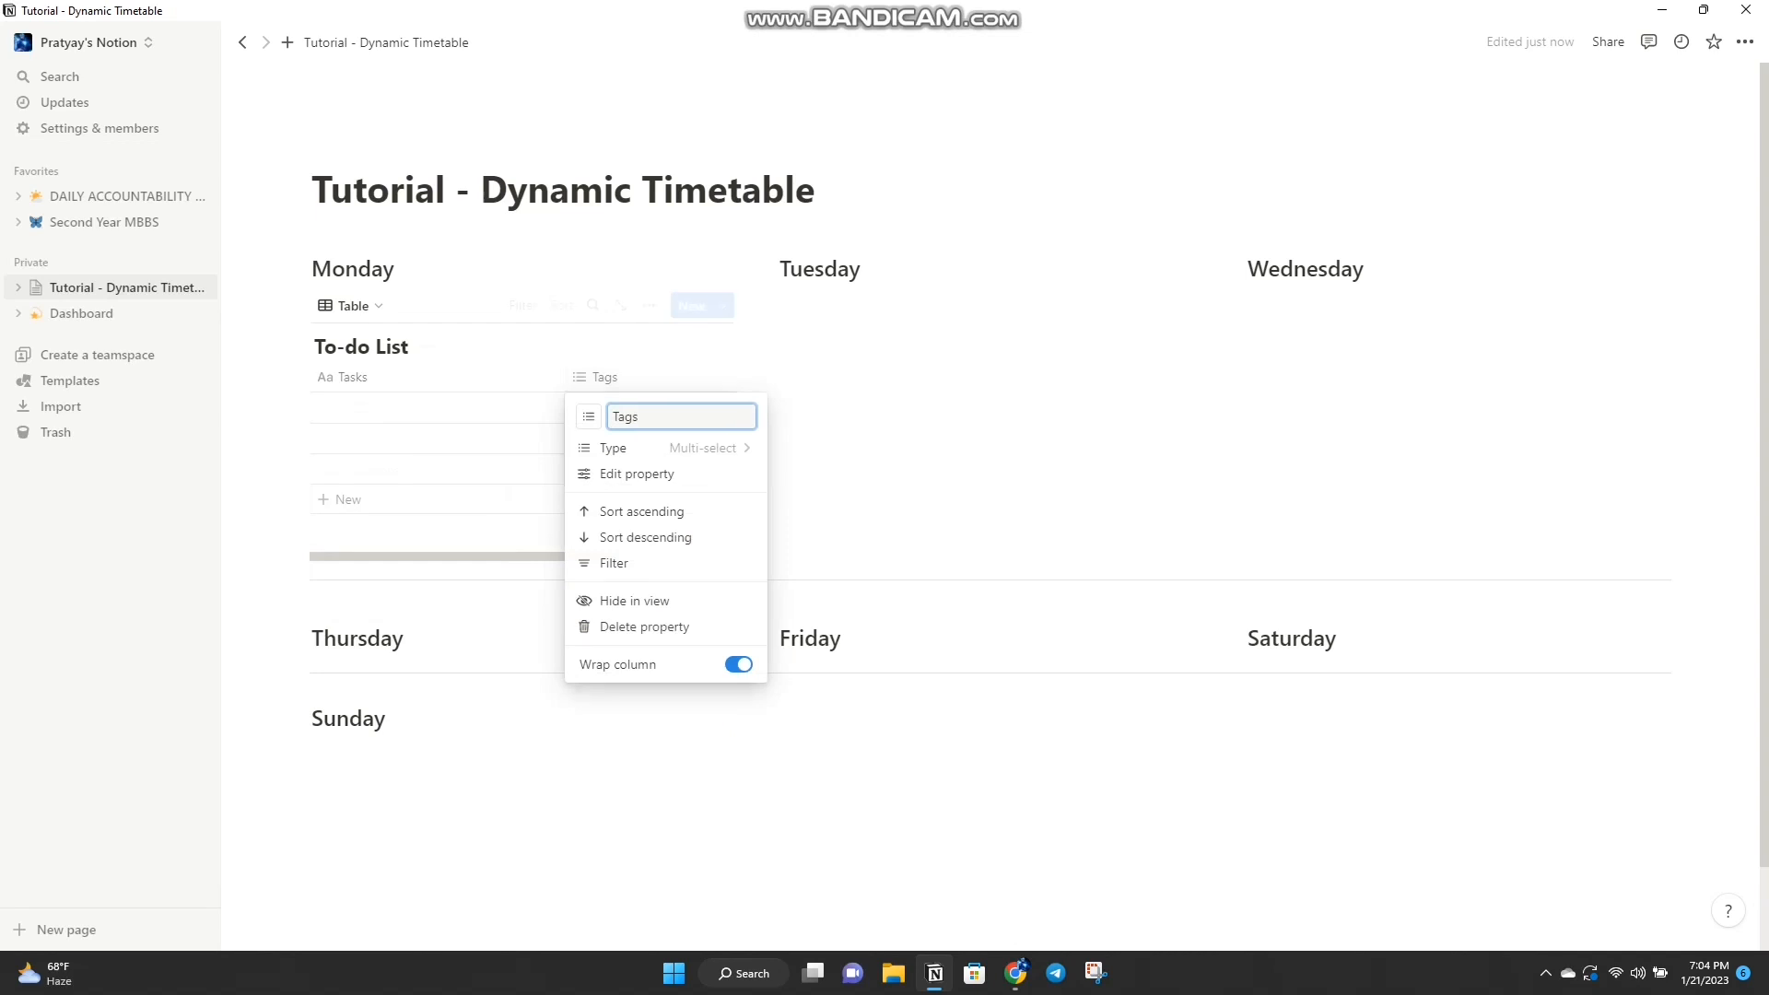
left_click(645, 448)
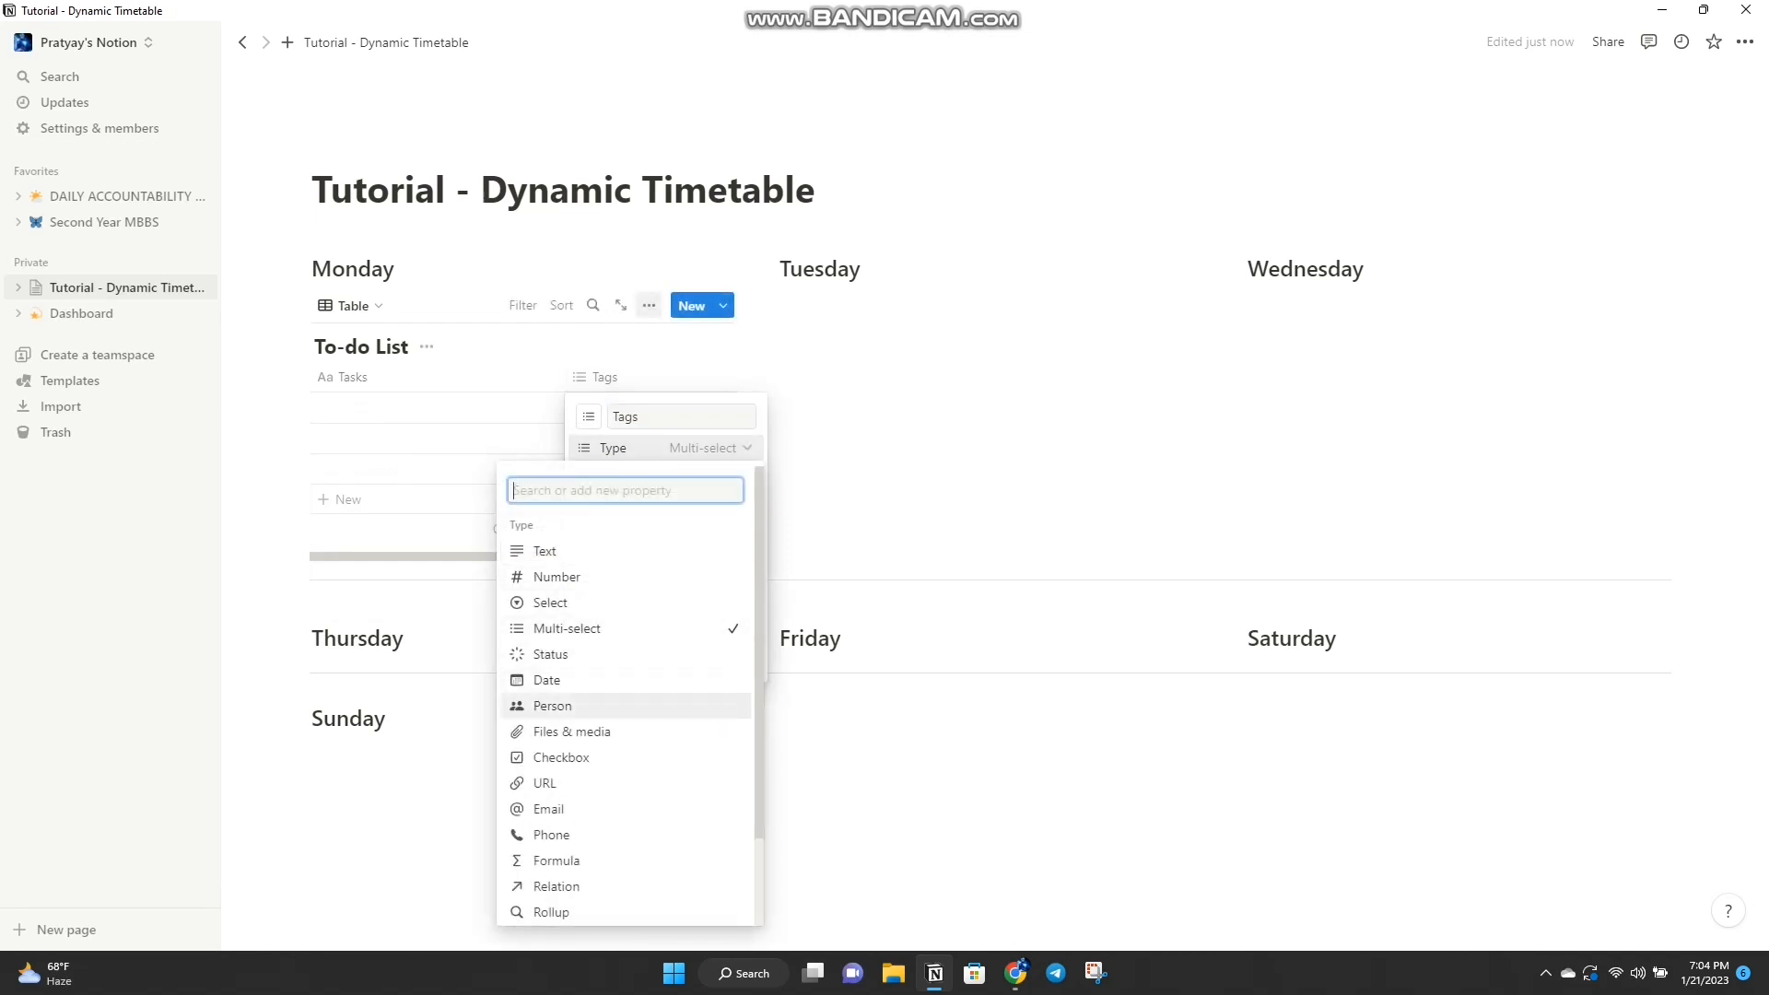
left_click(561, 758)
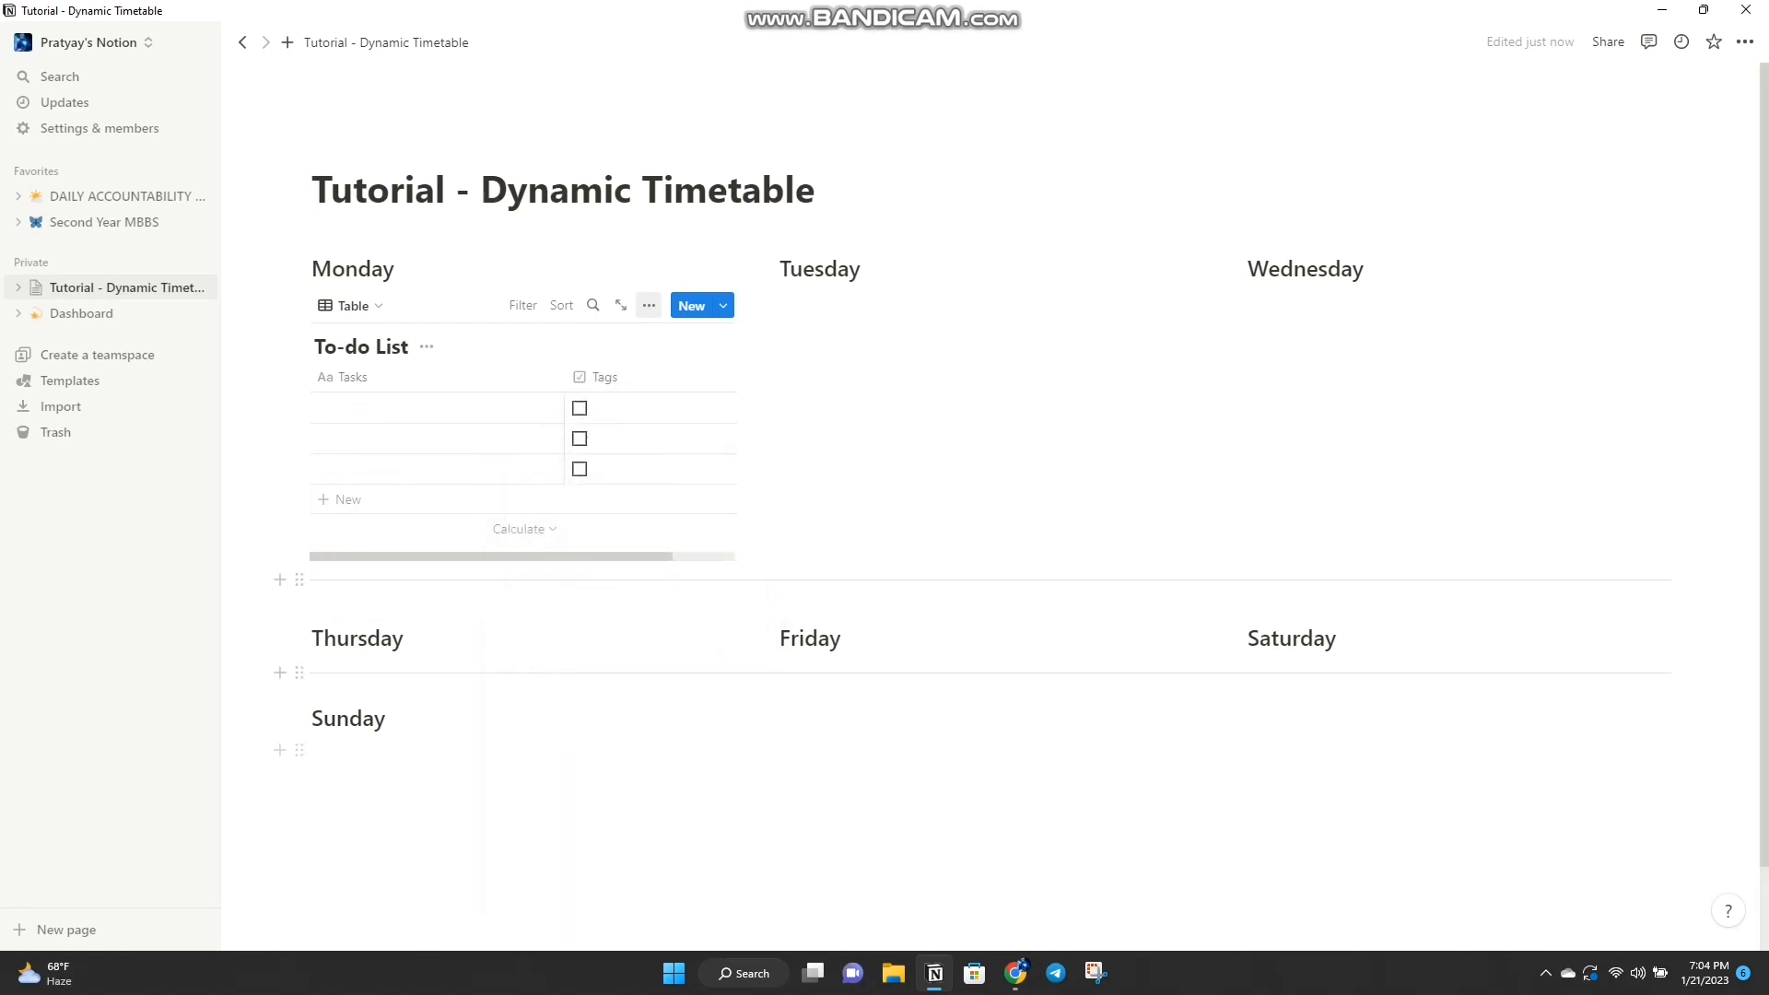
left_click(605, 377)
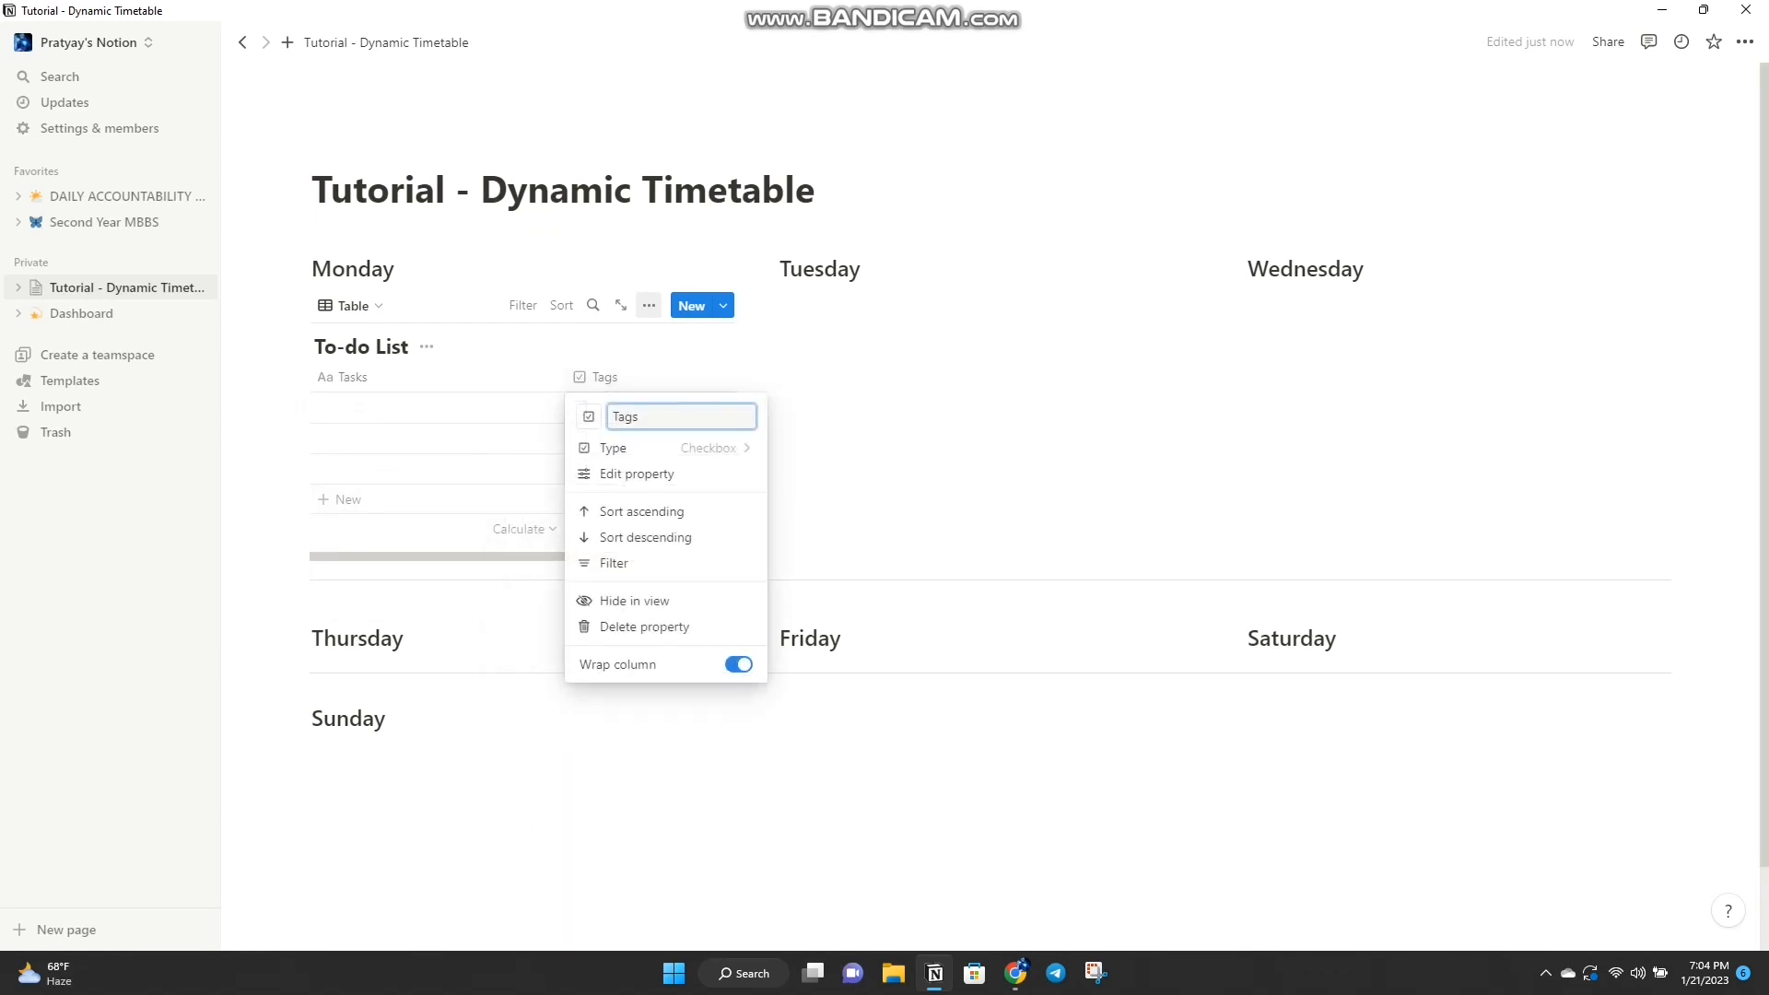
key("BackSpace")
key("BackSpace")
key("BackSpace")
key("BackSpace")
key("Escape")
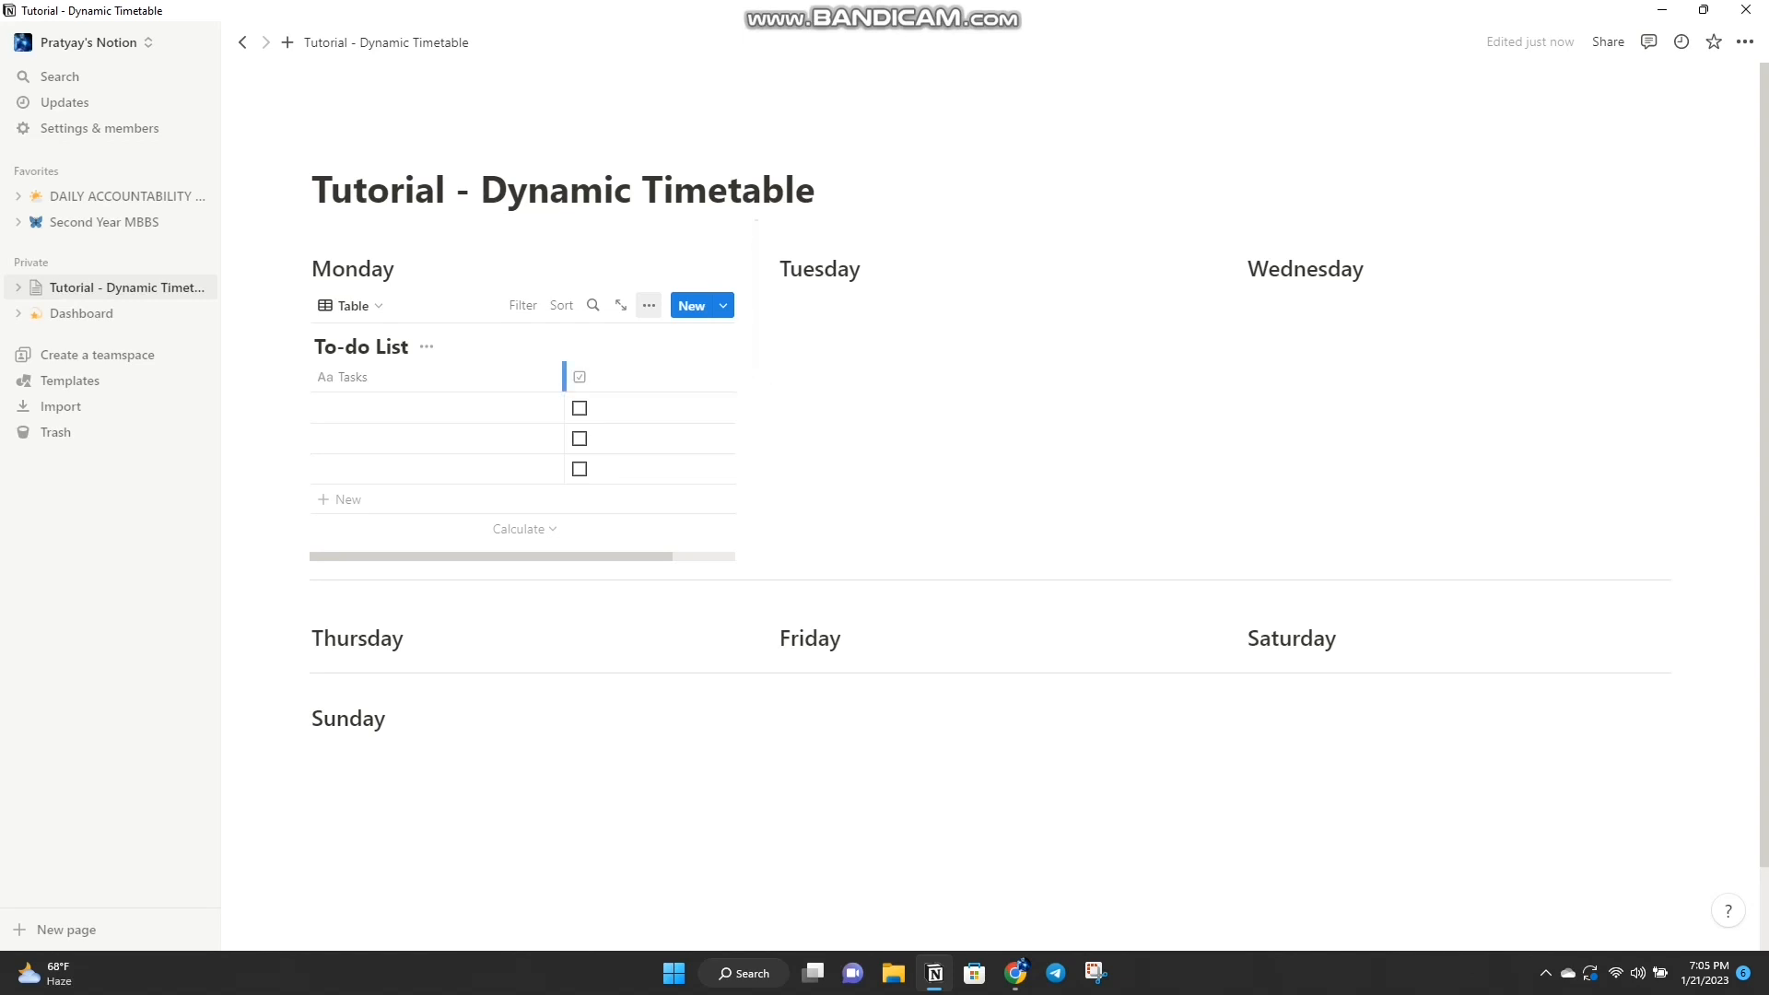
Step: Narrow the Tasks and checkbox columns and add a Status property to the To-do List table
left_click_drag(565, 377, 494, 377)
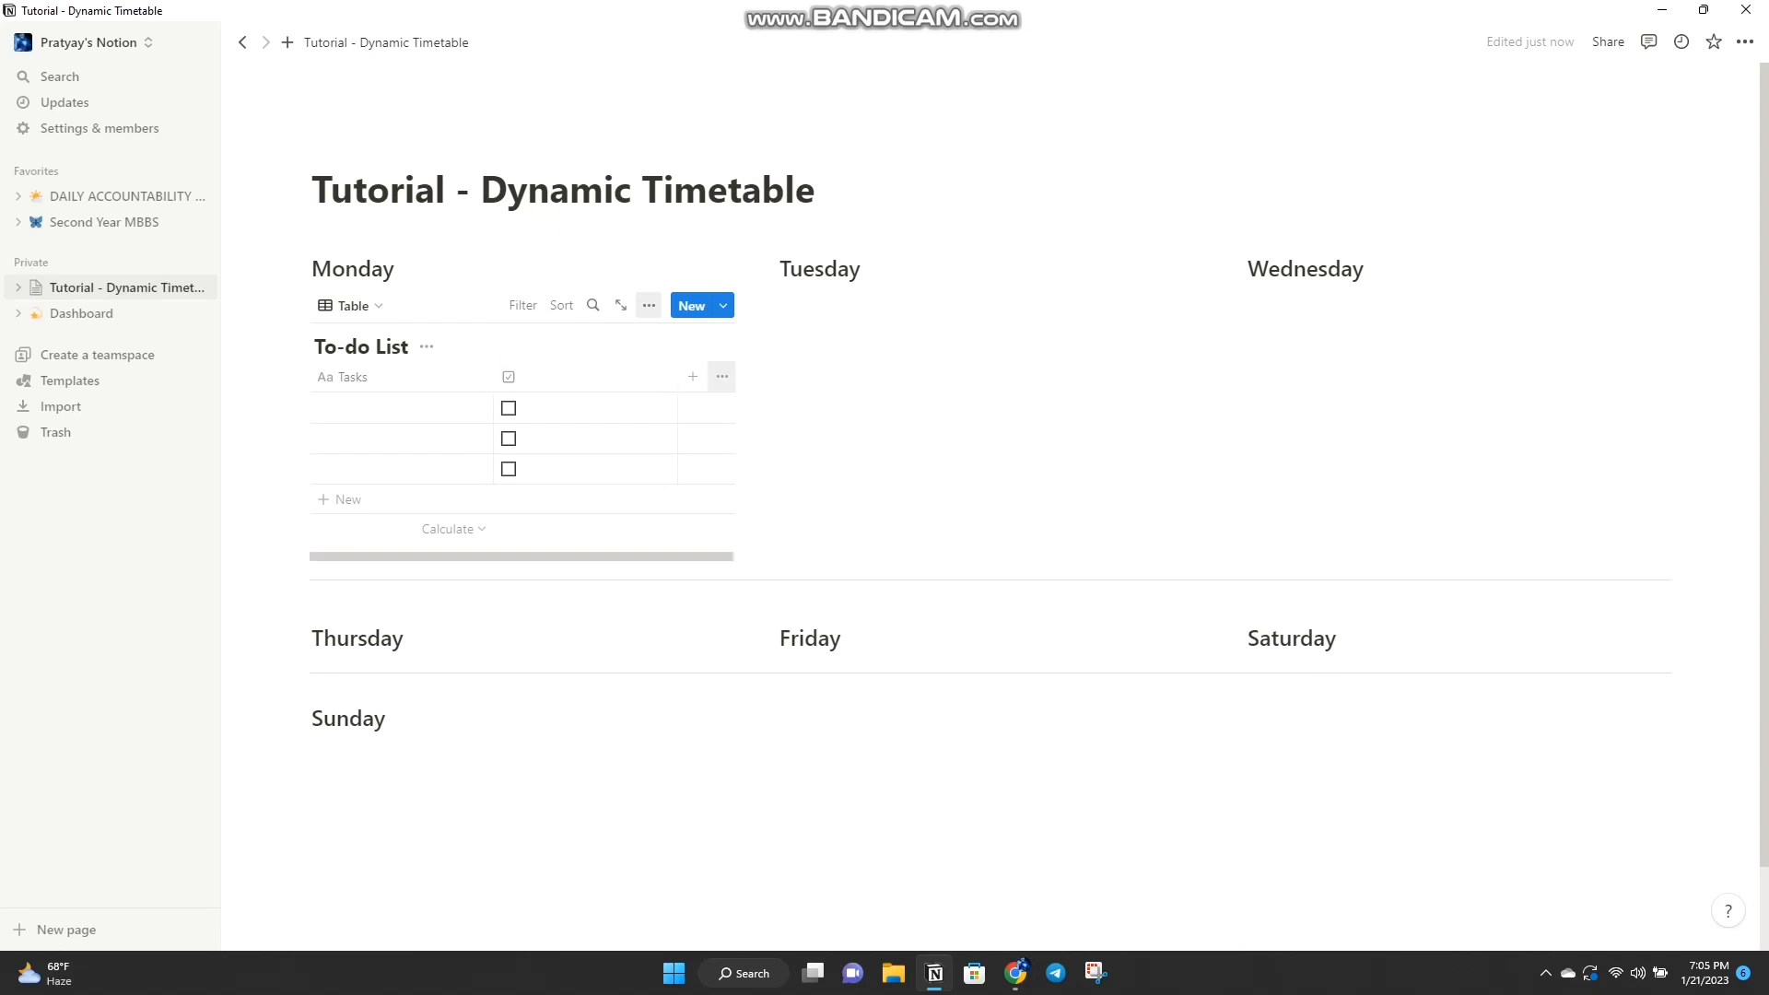
left_click_drag(677, 377, 625, 377)
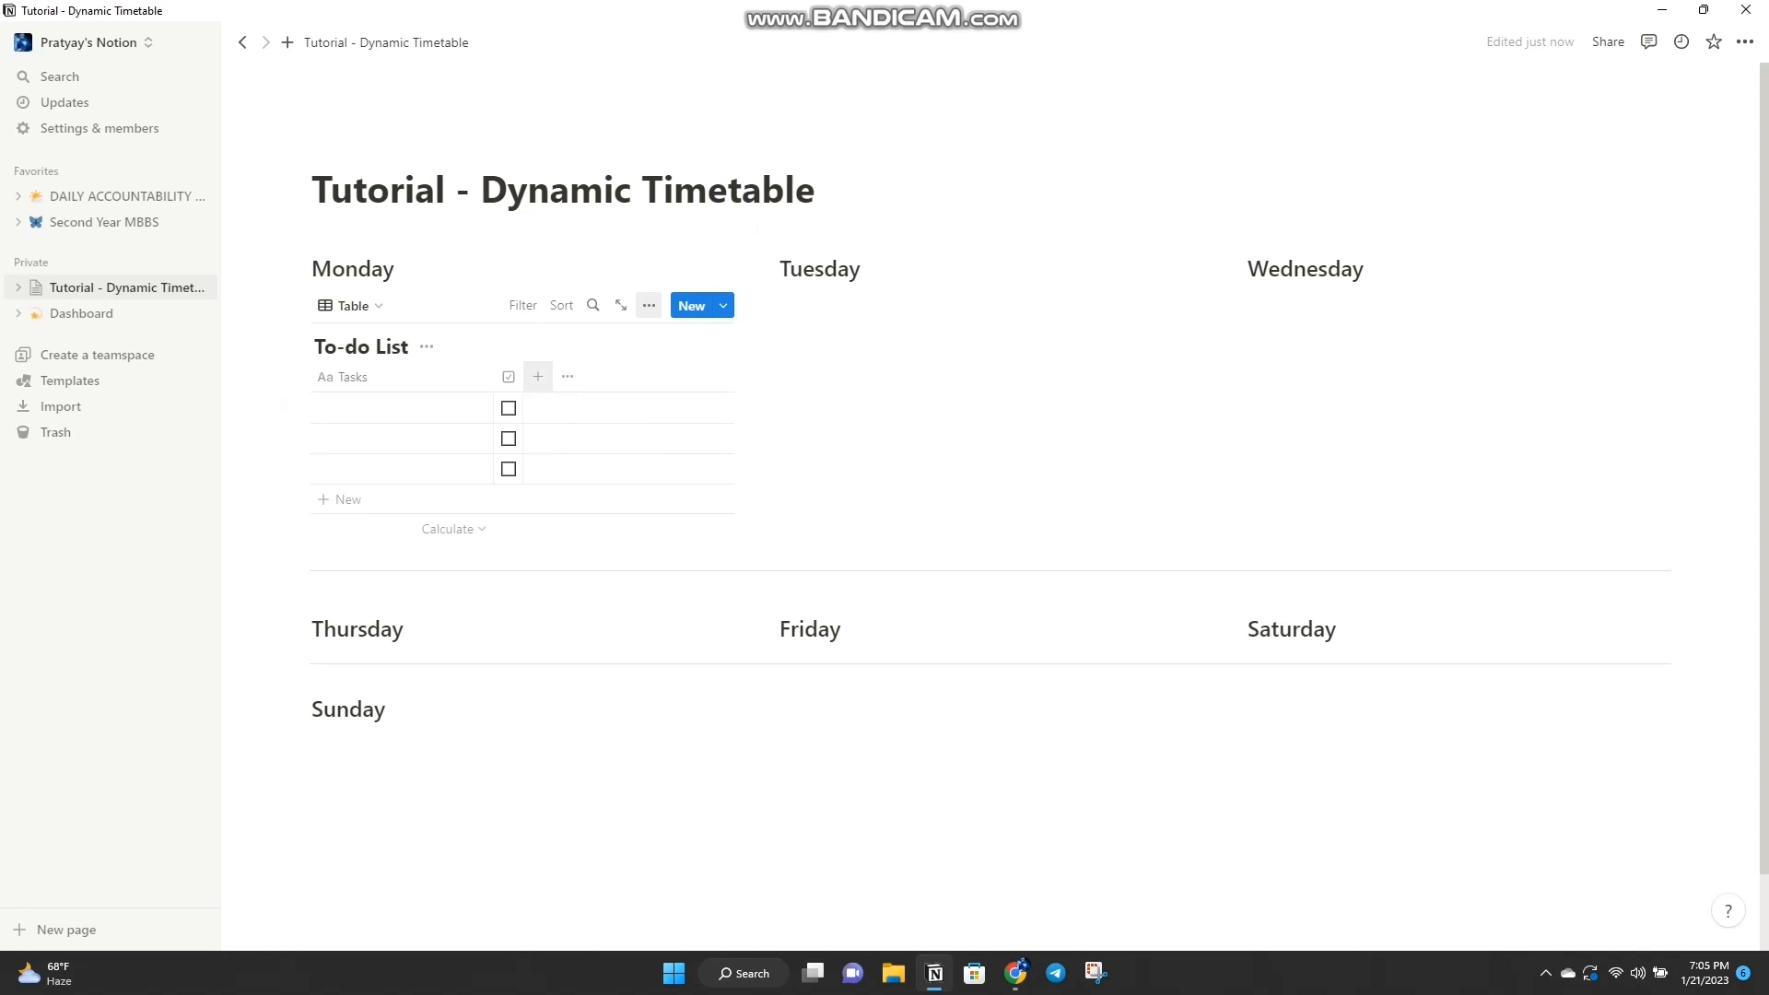
left_click(538, 376)
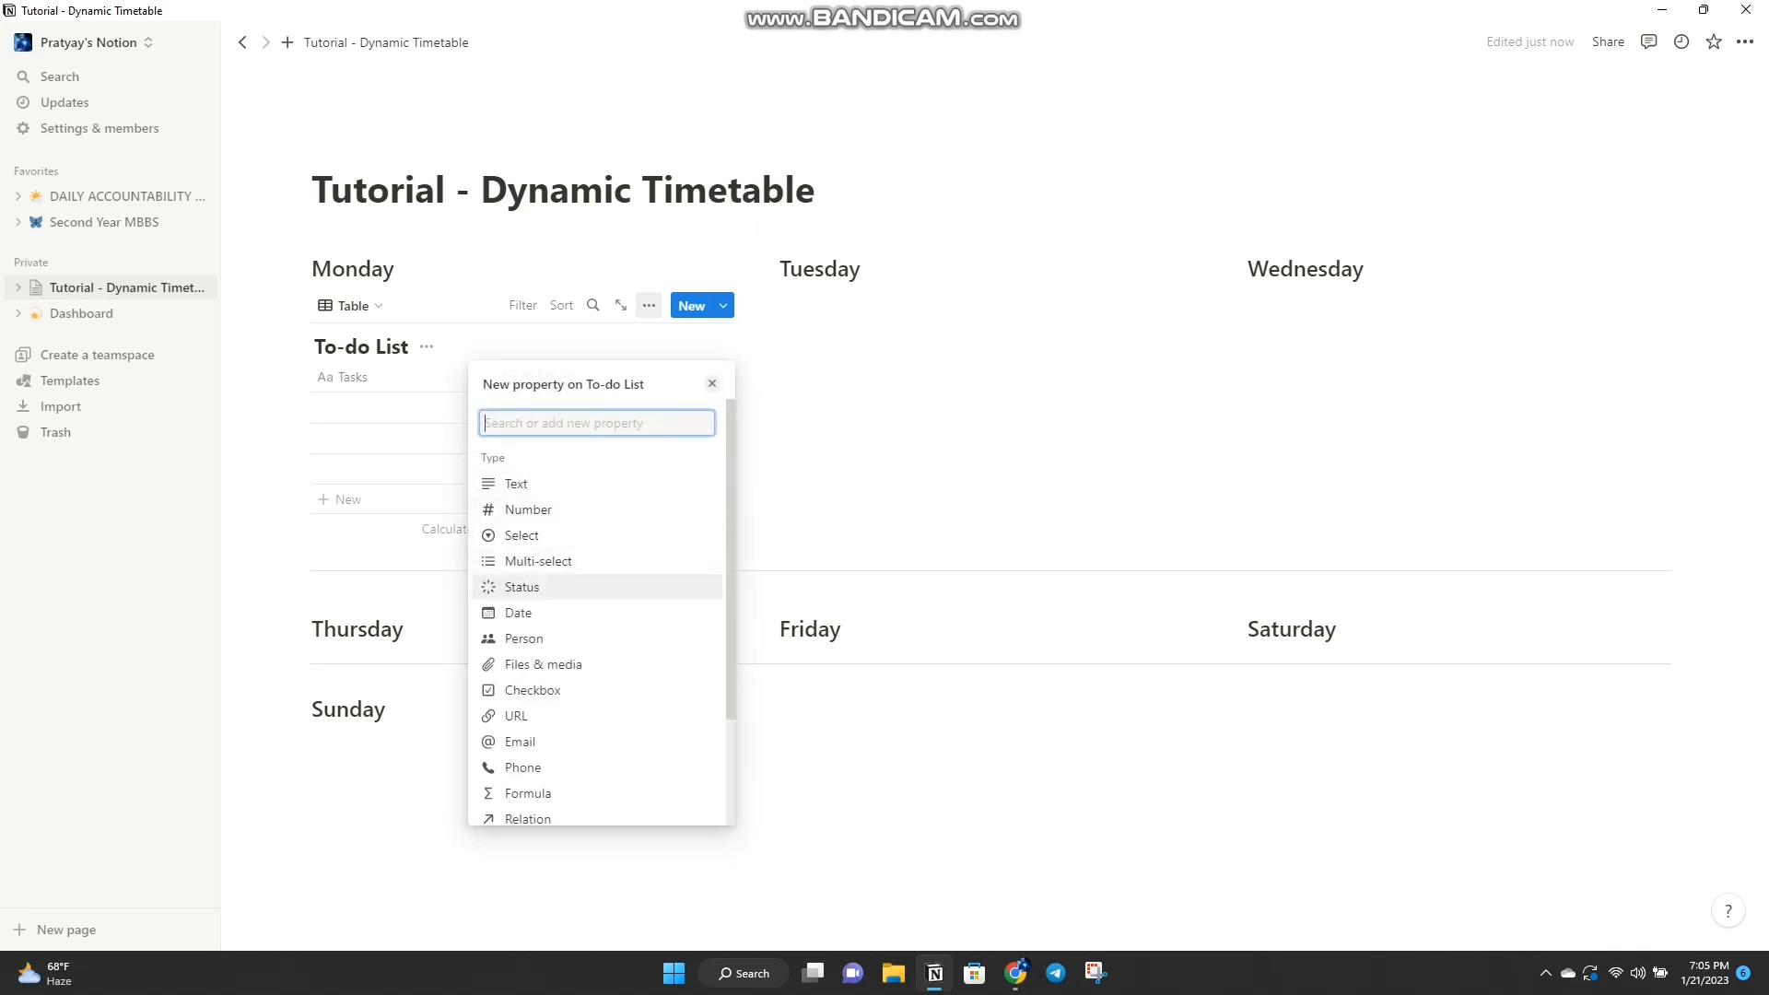
left_click(522, 587)
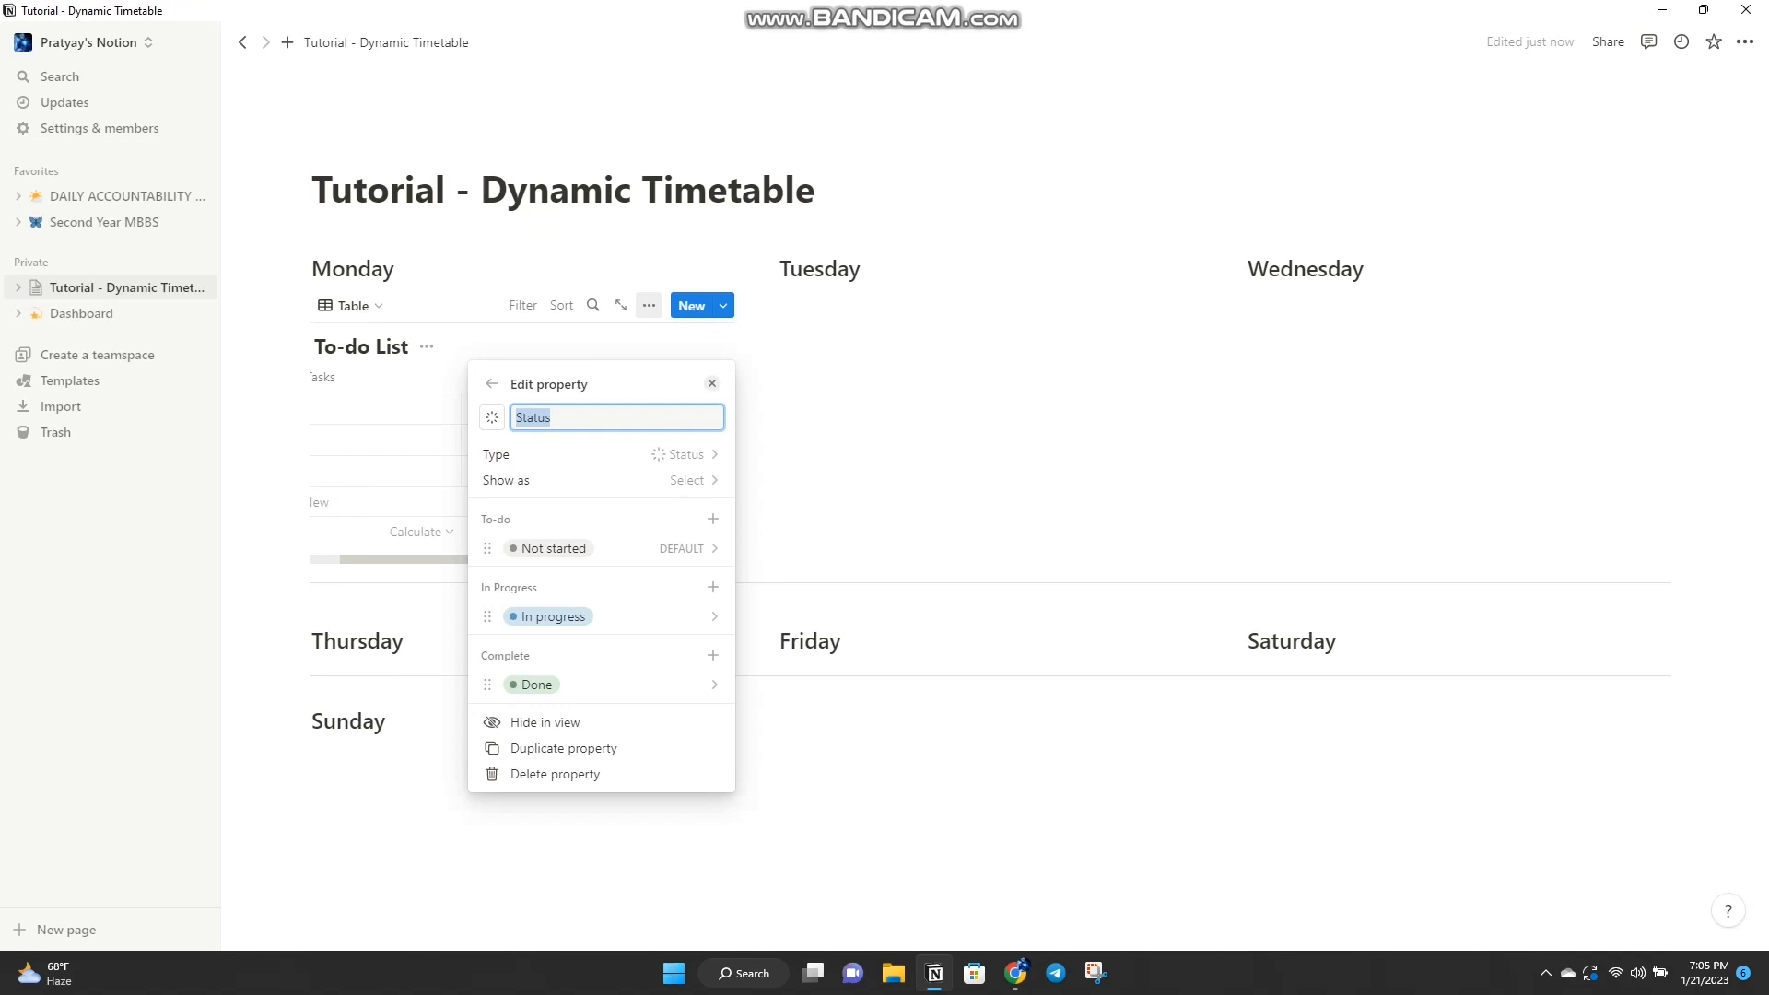
key("Escape")
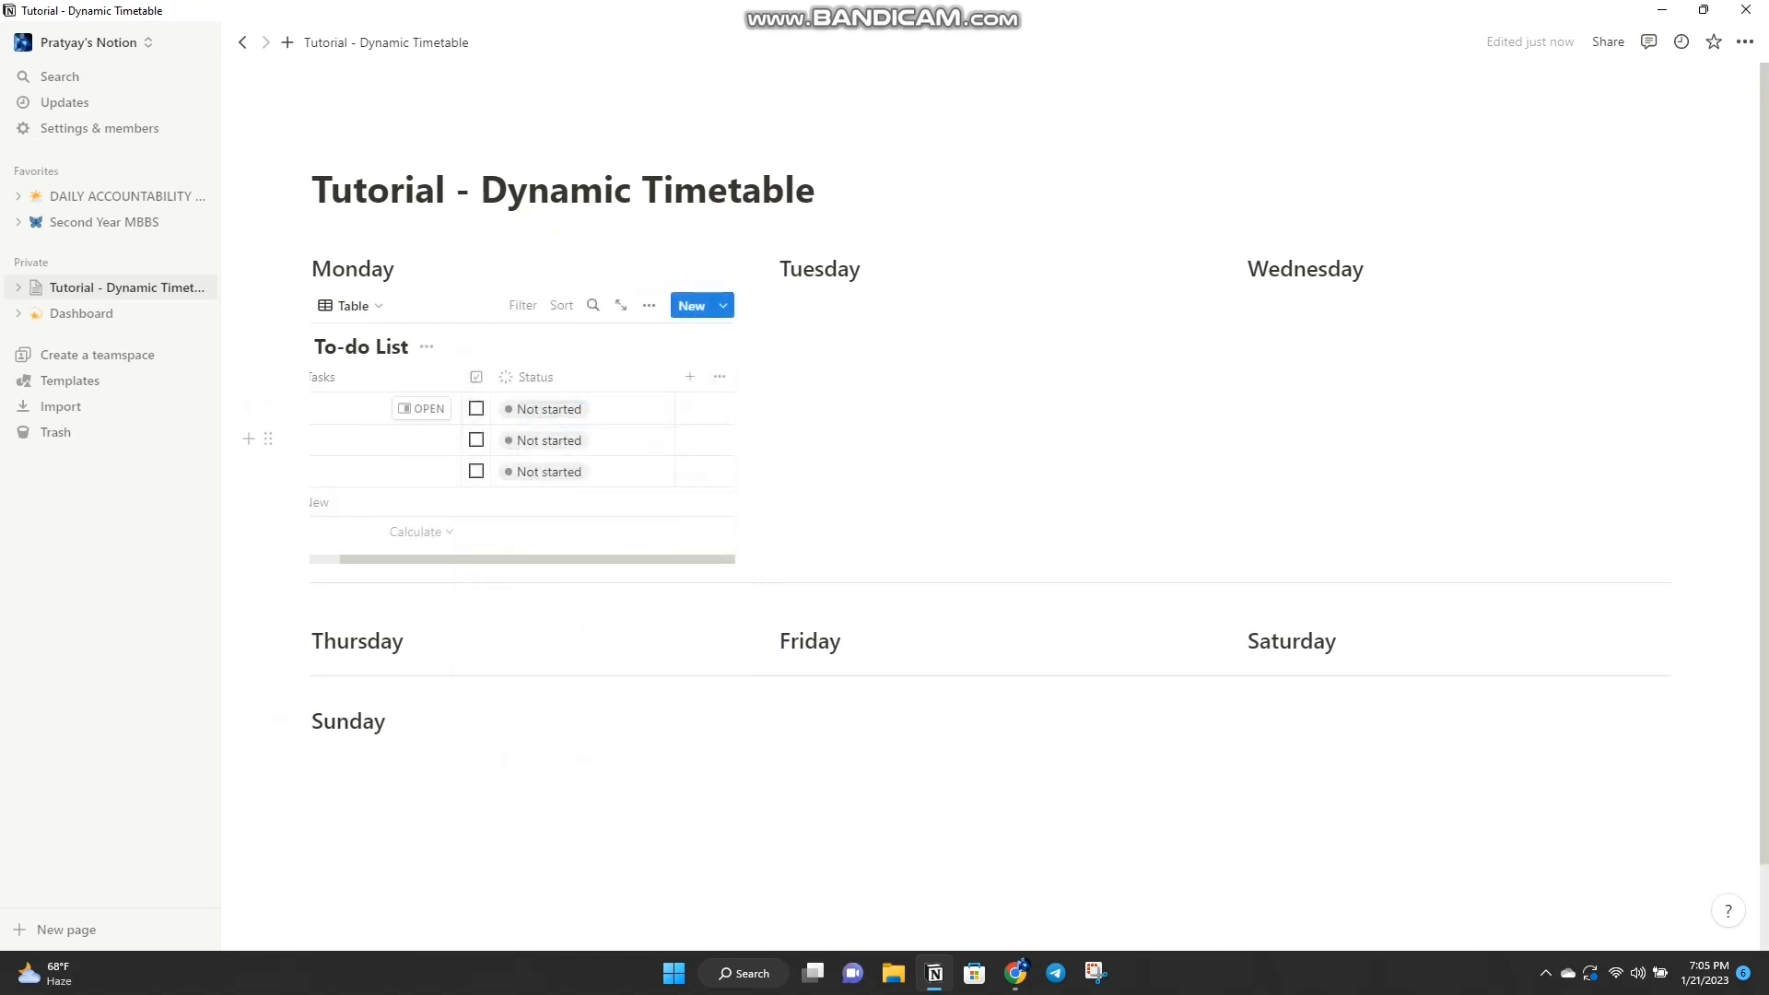
Step: Name the three rows "Task 1", "Task 2" and "Task 3" and narrow the Tasks column a little more
left_click(368, 409)
type("Task 1")
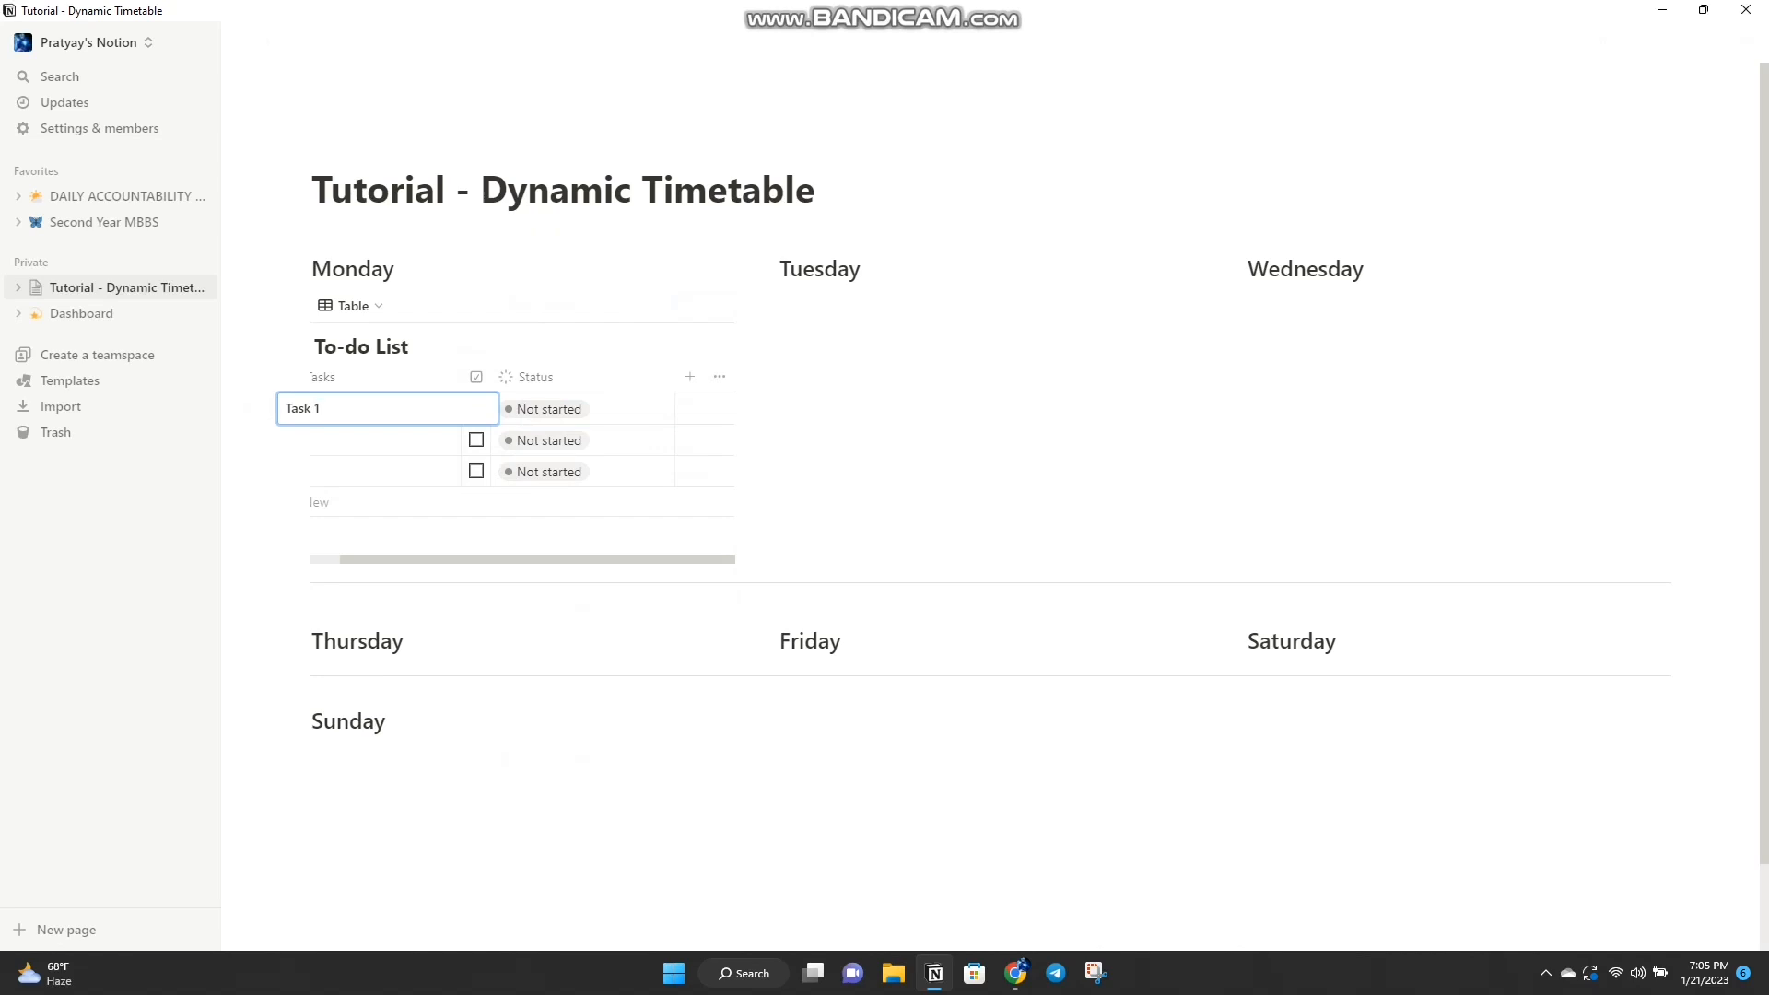
left_click(369, 441)
left_click(368, 441)
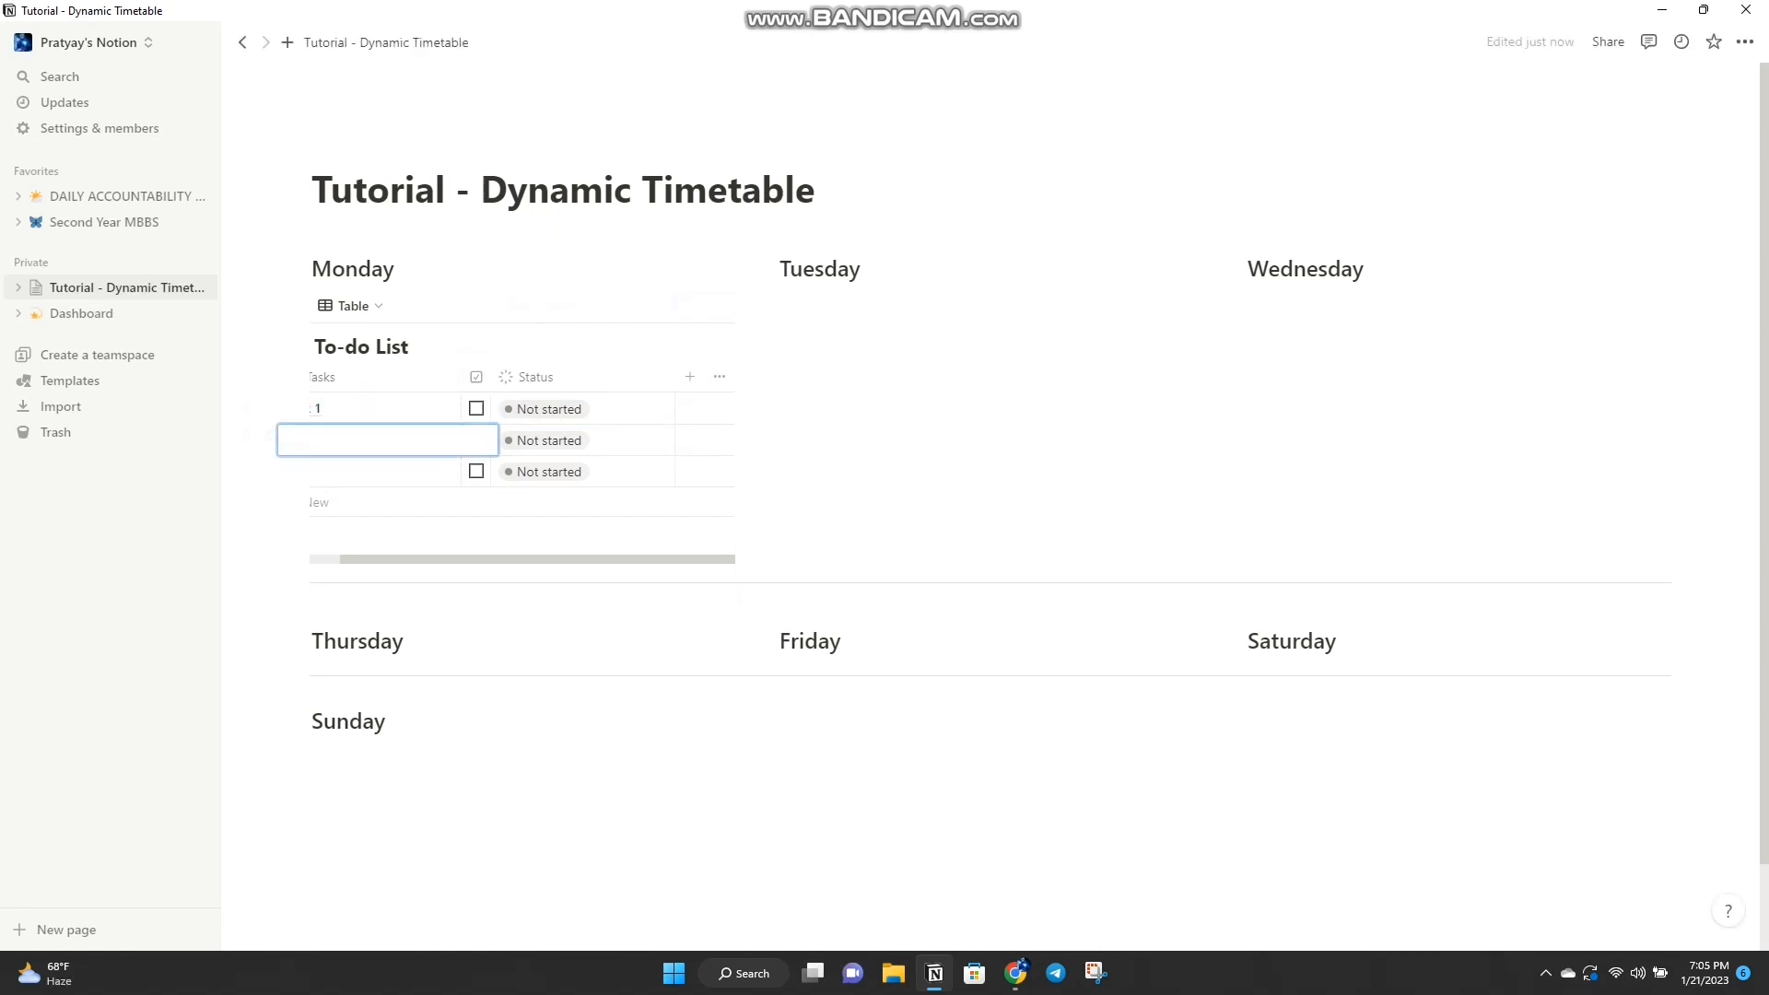
type("Task 2")
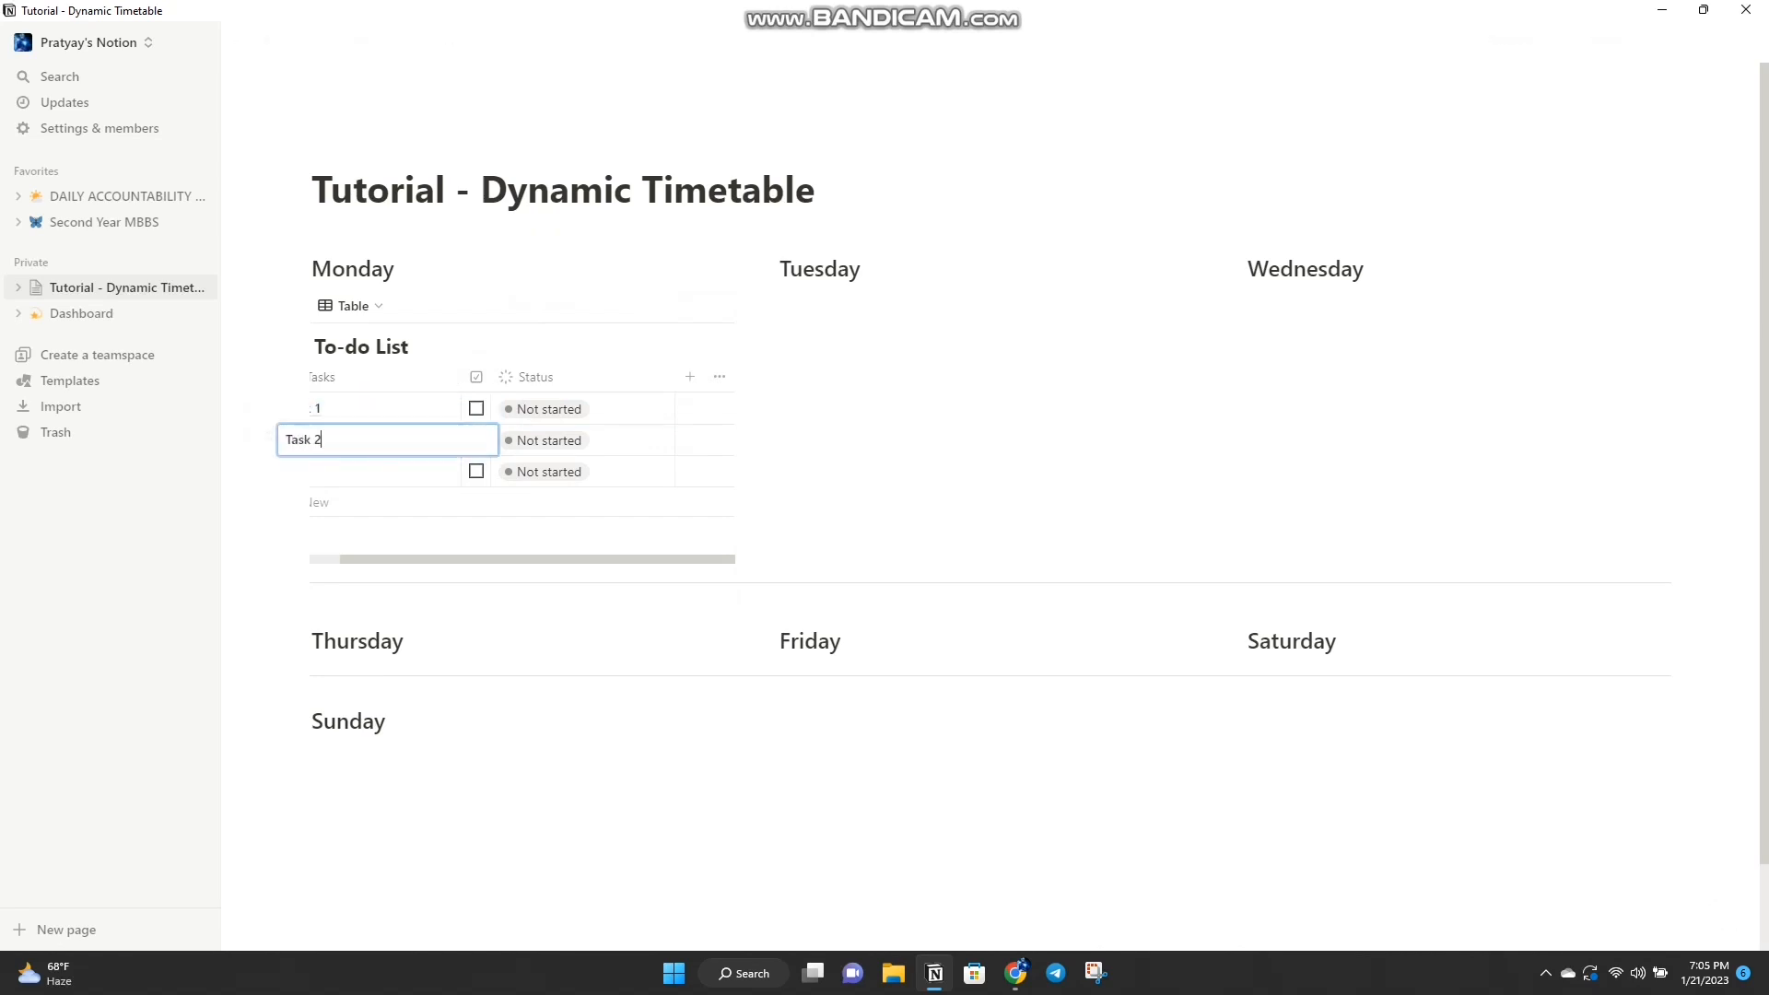
left_click(461, 559)
left_click_drag(460, 559, 429, 559)
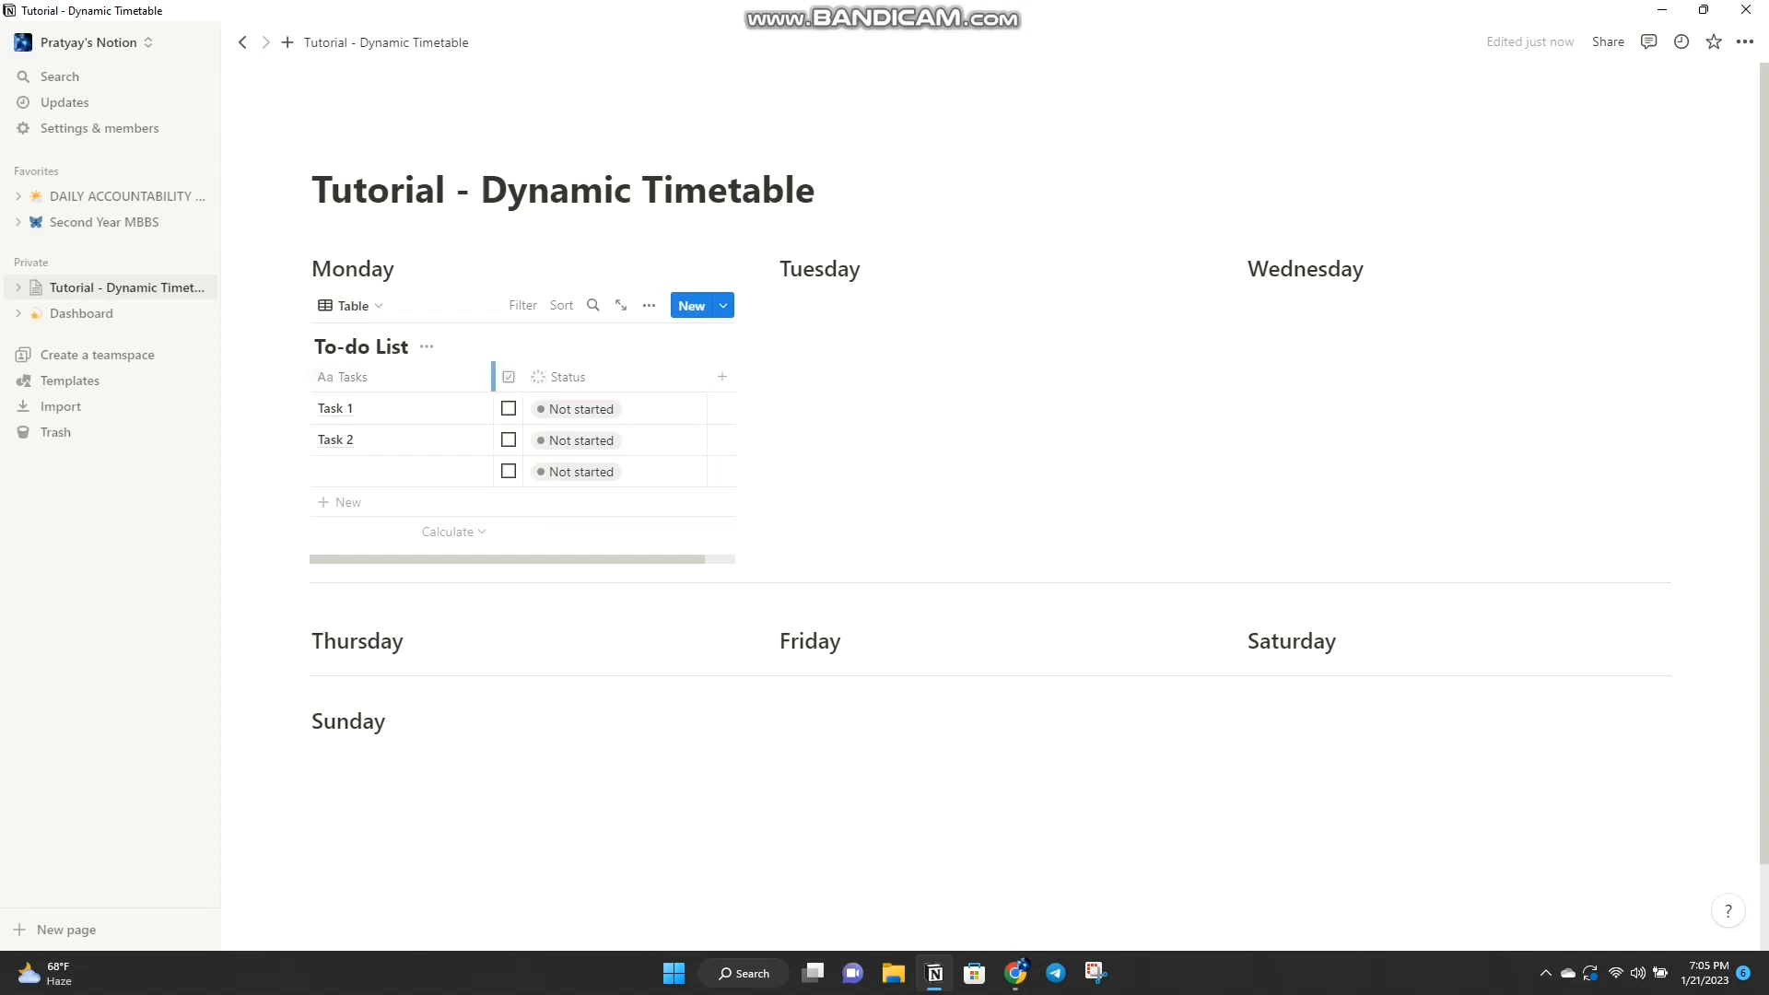
left_click_drag(493, 377, 458, 377)
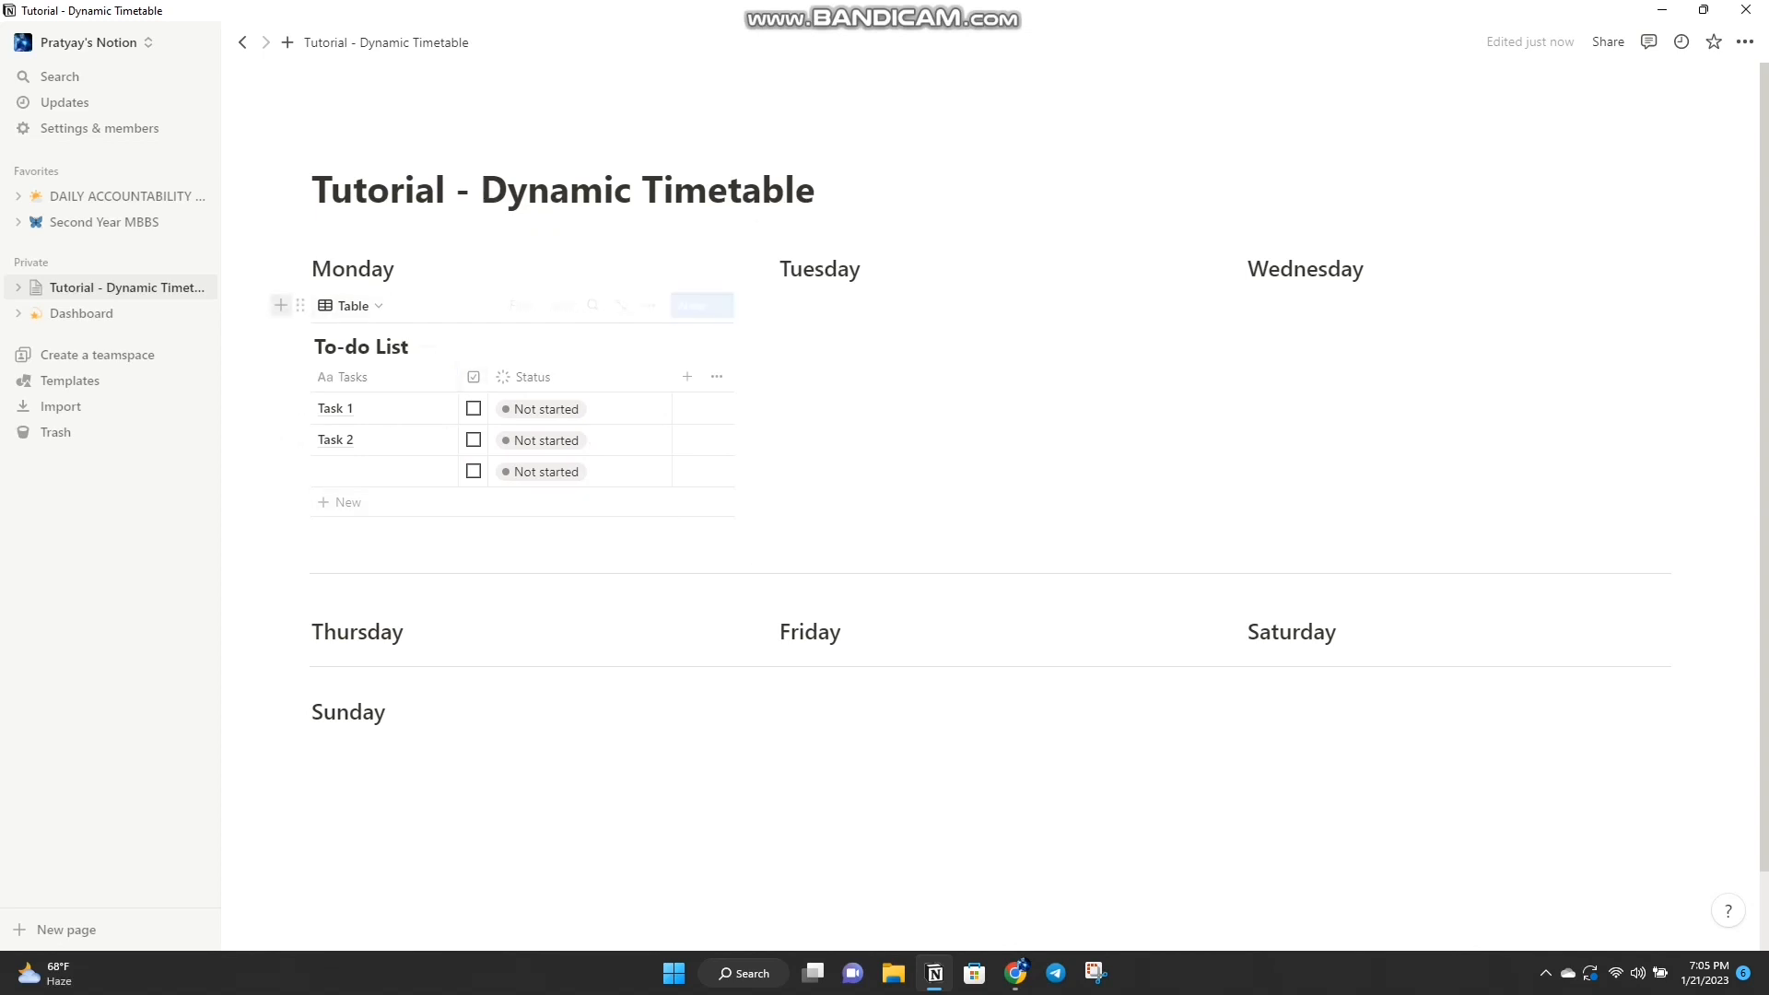
left_click(368, 472)
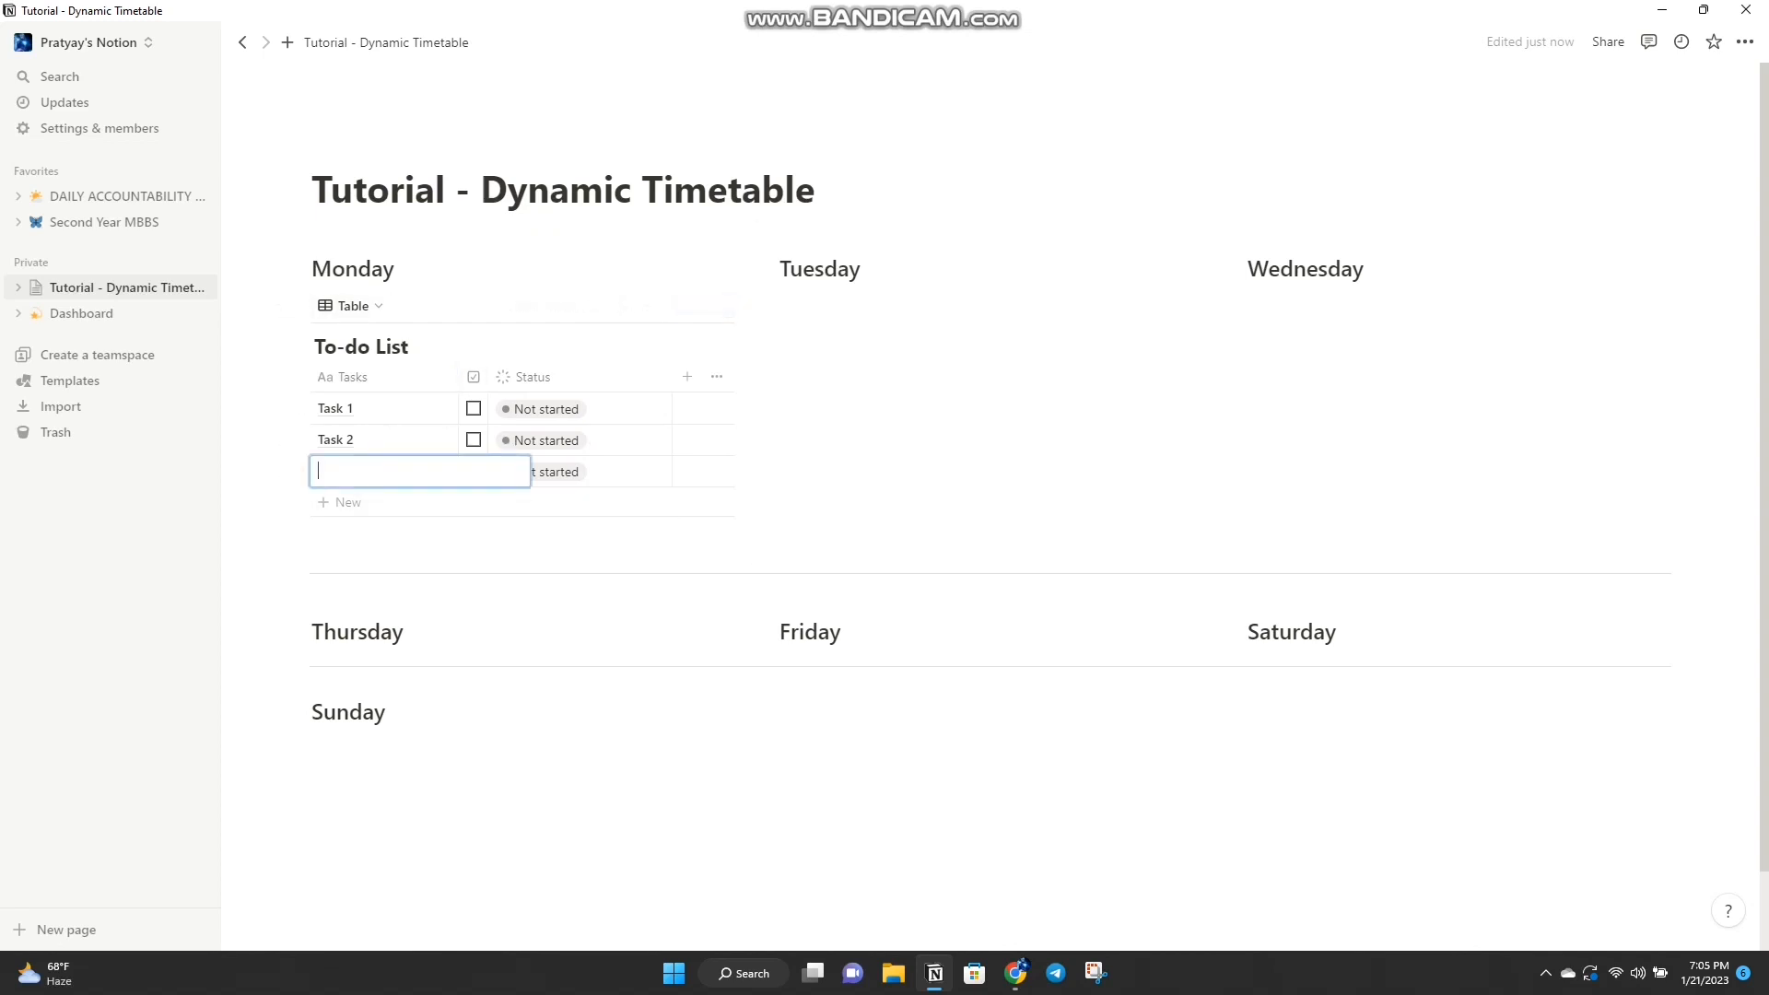
type("Task 3")
key("Escape")
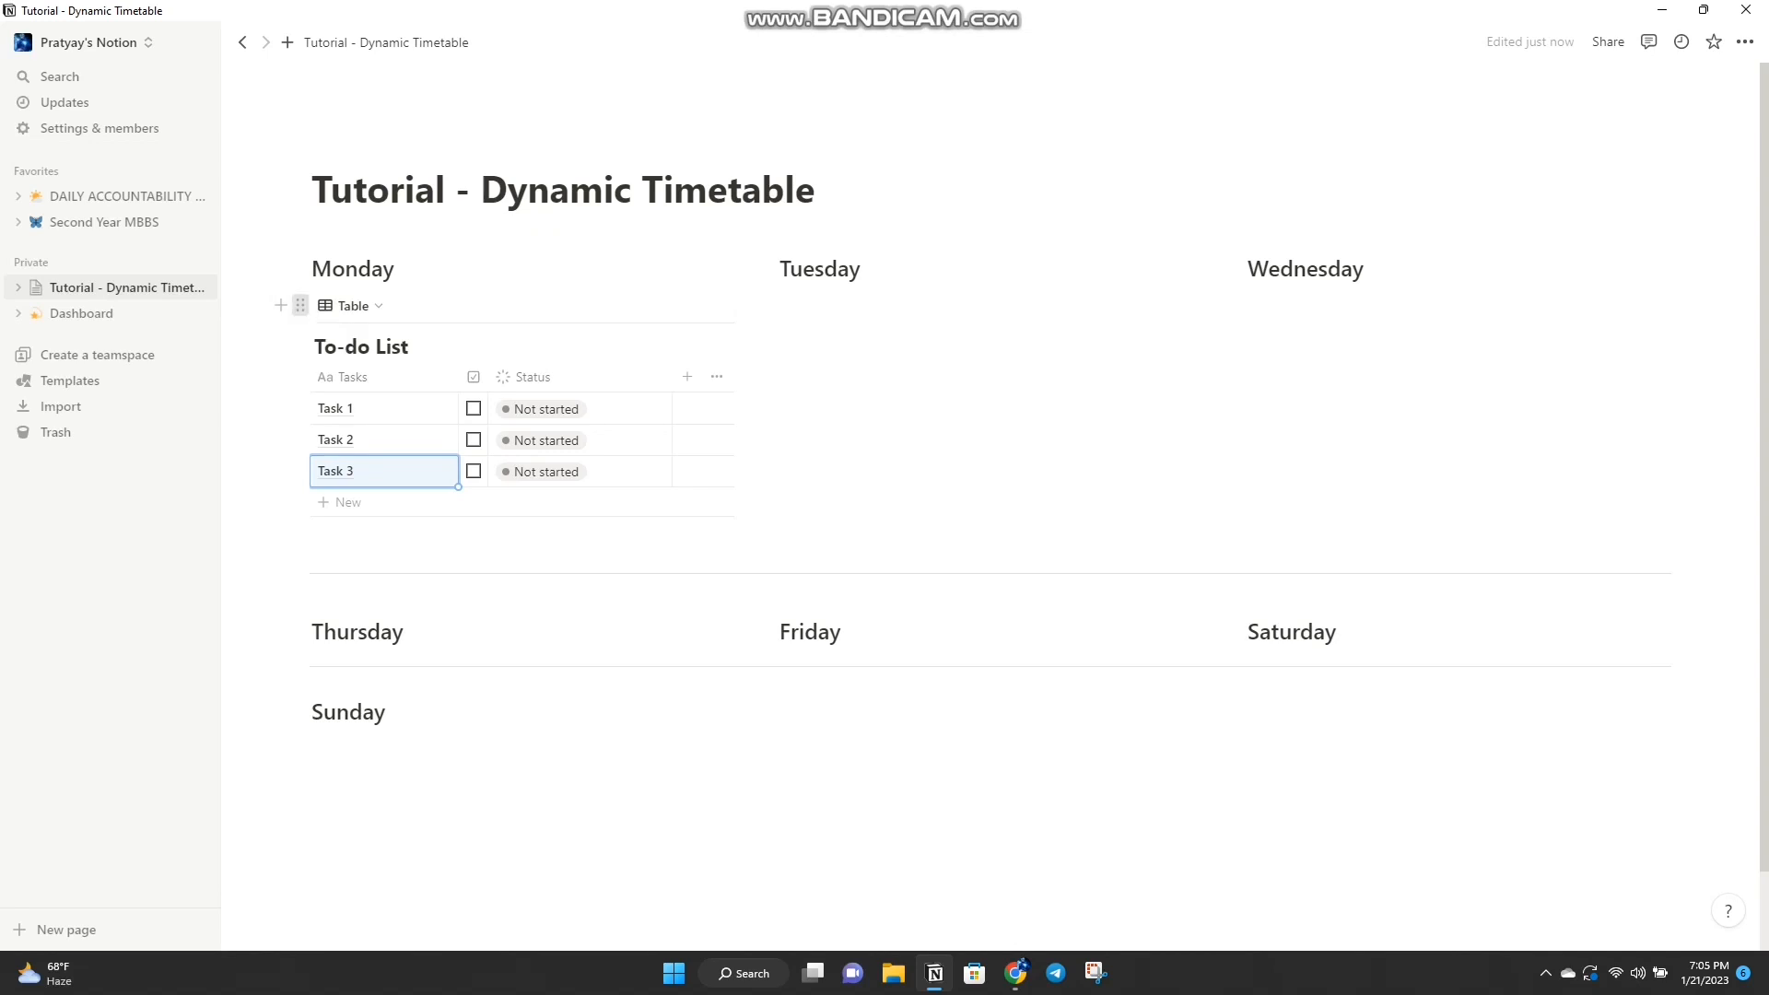
Step: Duplicate the Monday To-do List table and move the copy under Tuesday
left_click(301, 305)
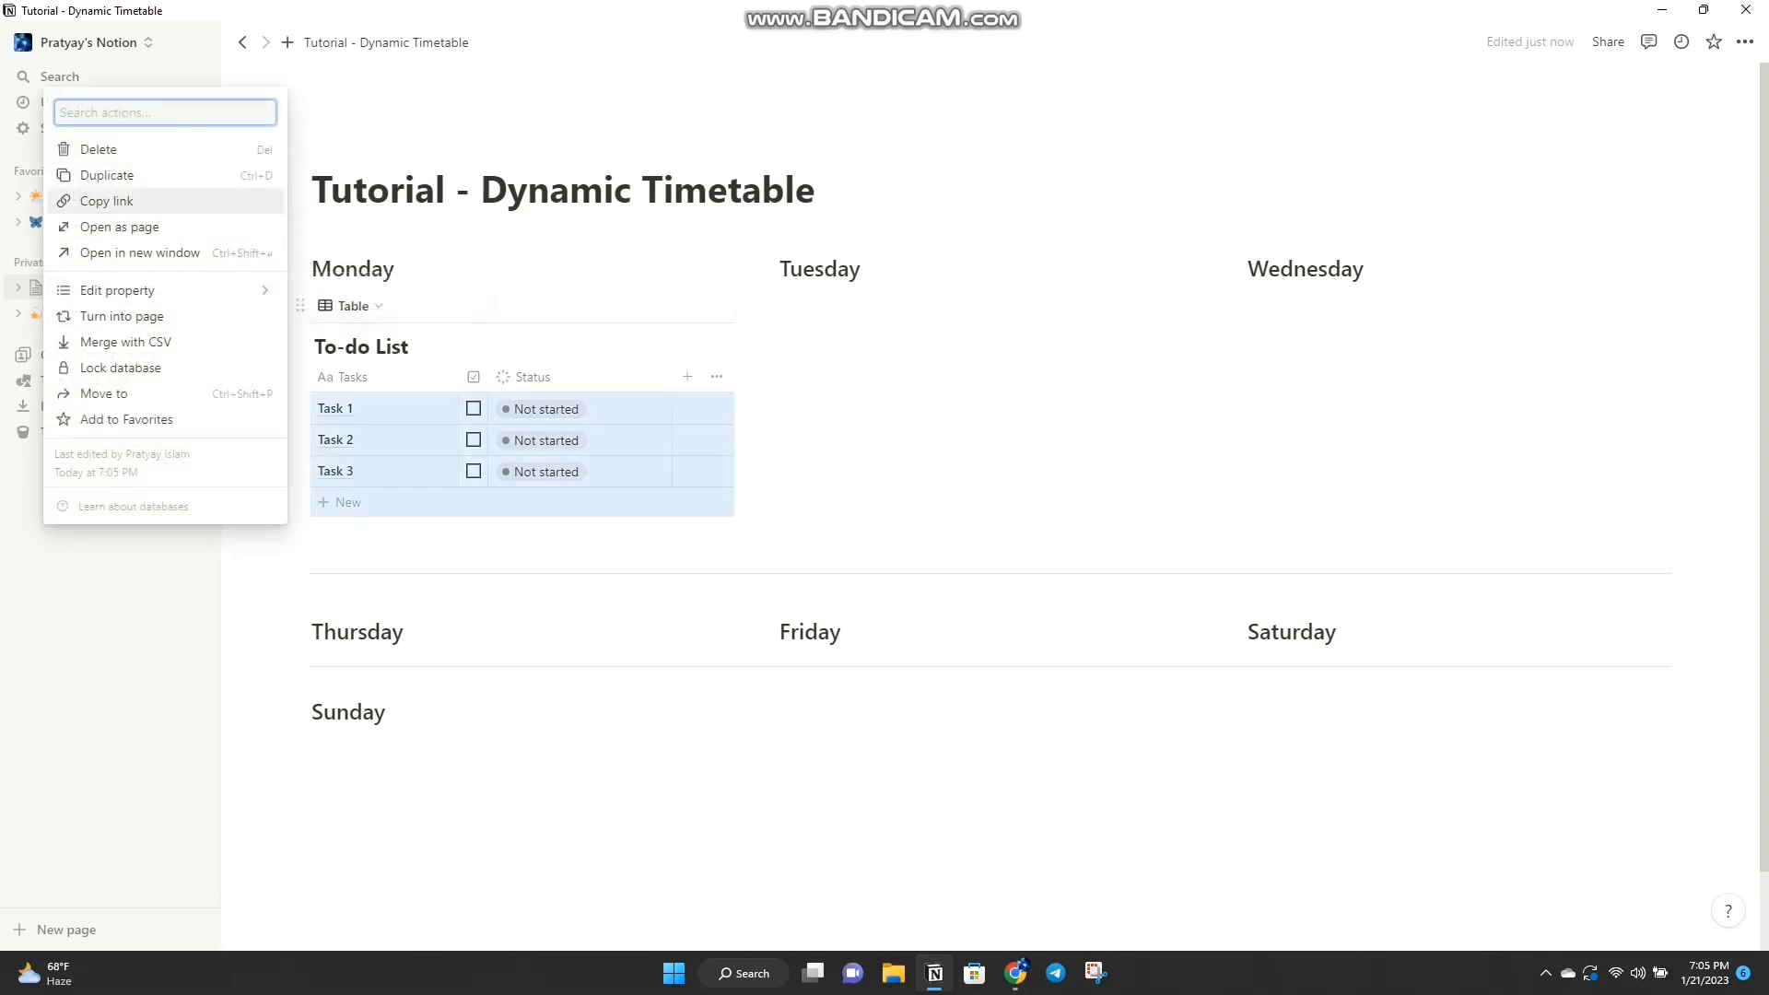
key("Up")
key("Return")
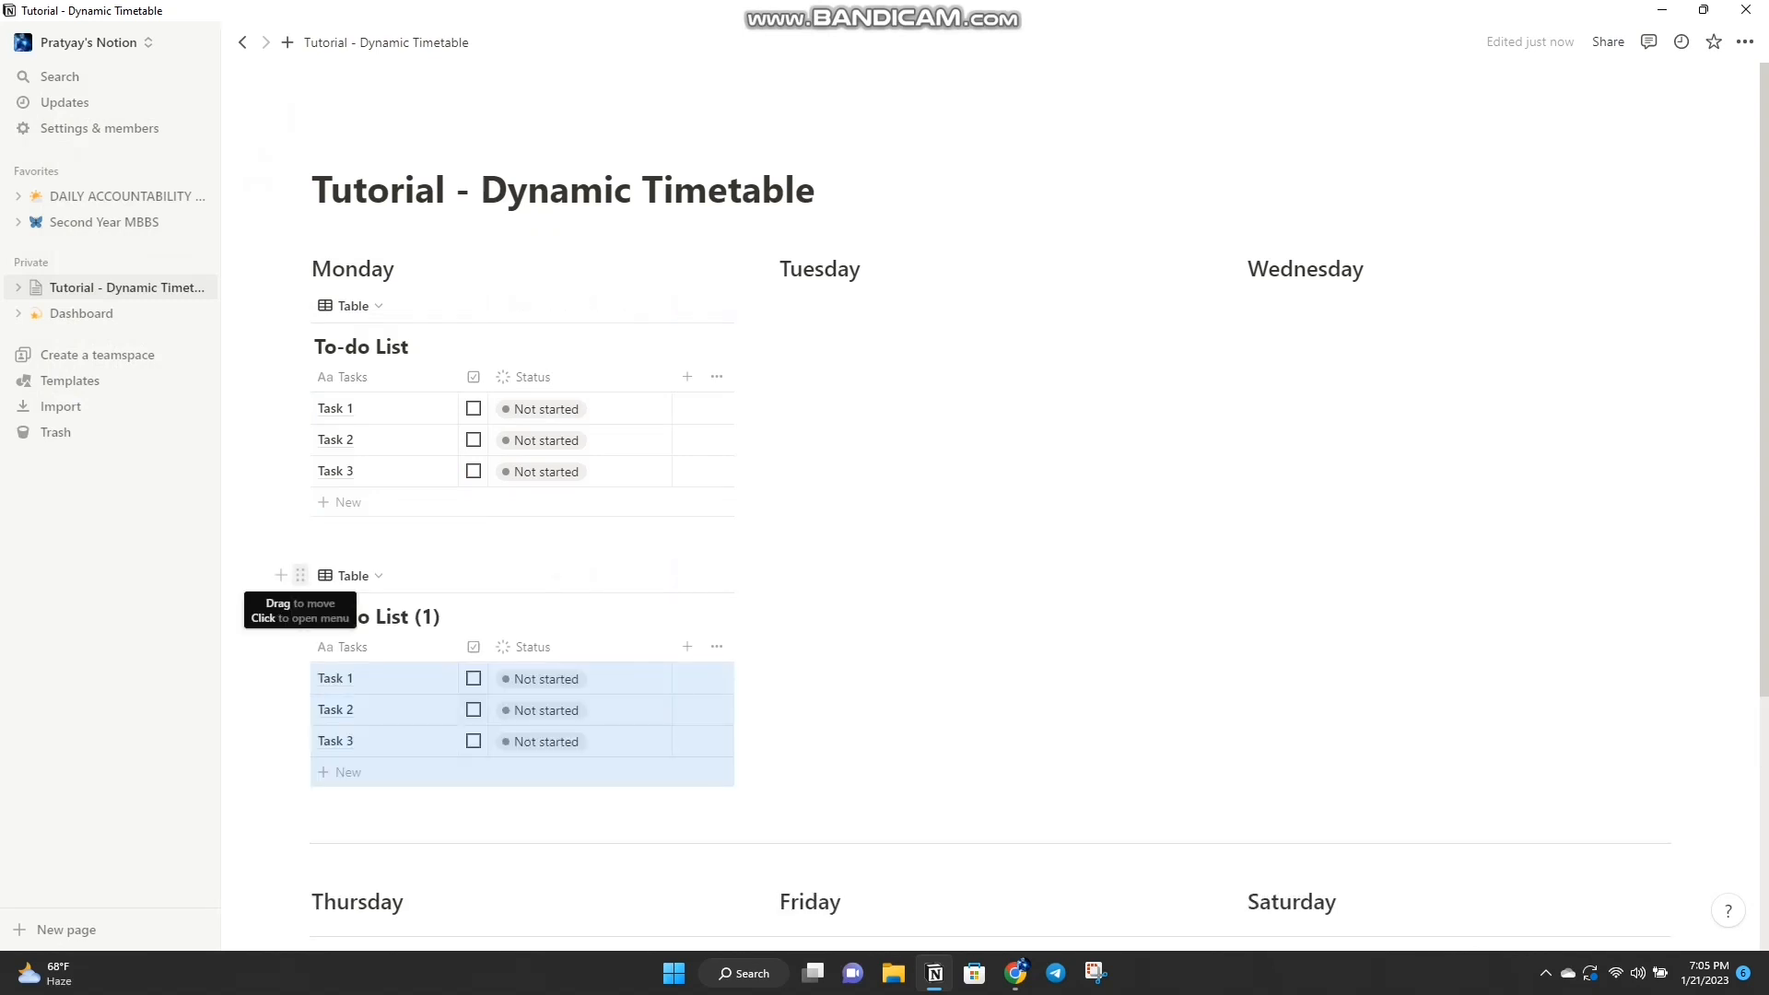
left_click_drag(301, 575, 795, 318)
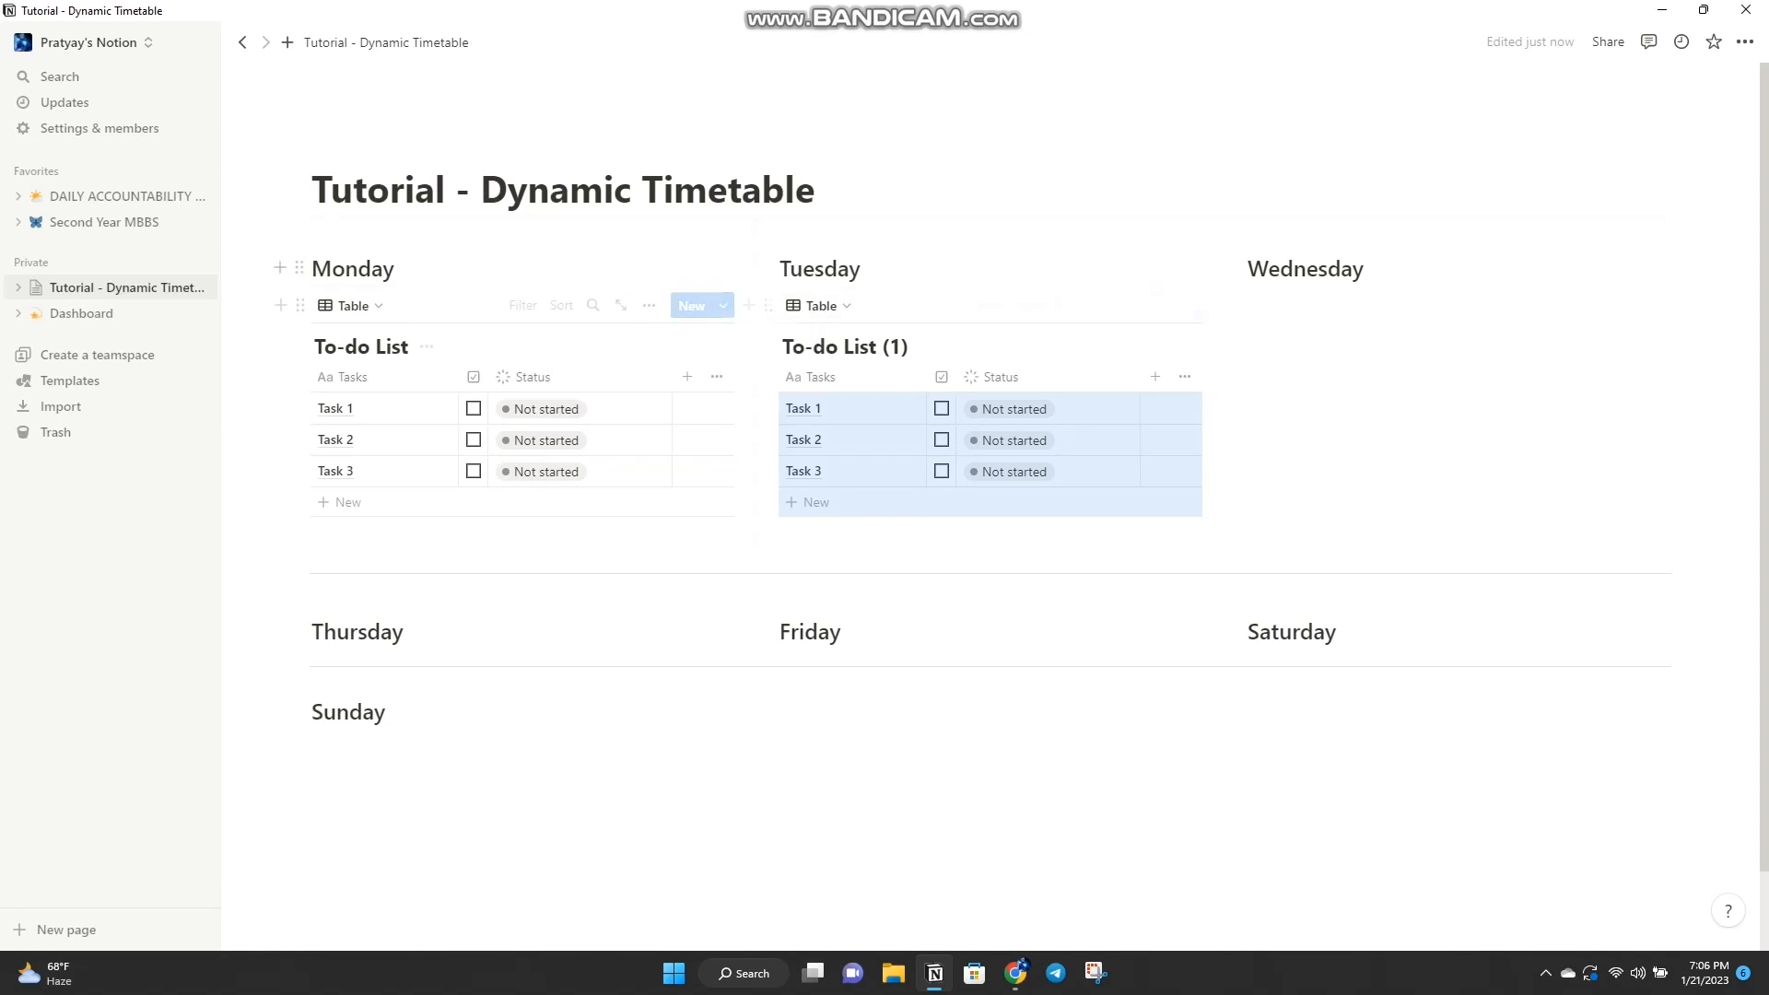
Step: Duplicate the Monday To-do List table again and move this copy under Wednesday
left_click(301, 305)
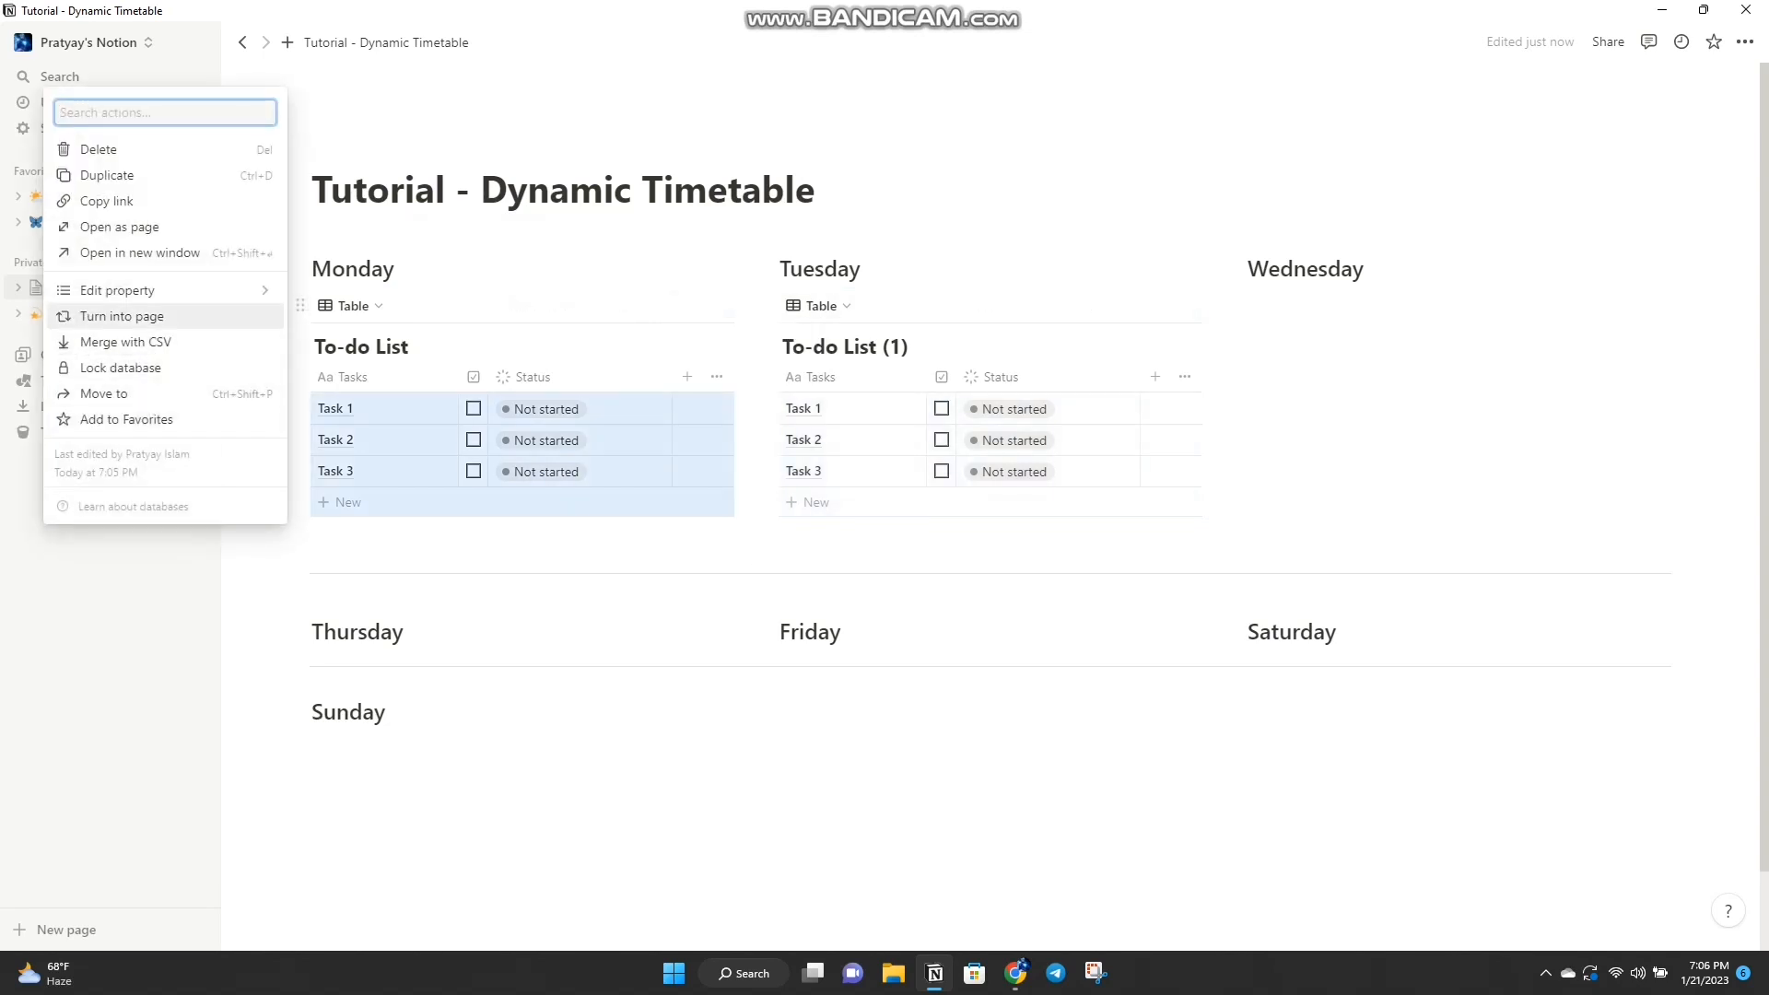
key("Up")
key("Up")
key("Up")
key("Up")
key("Up")
key("Return")
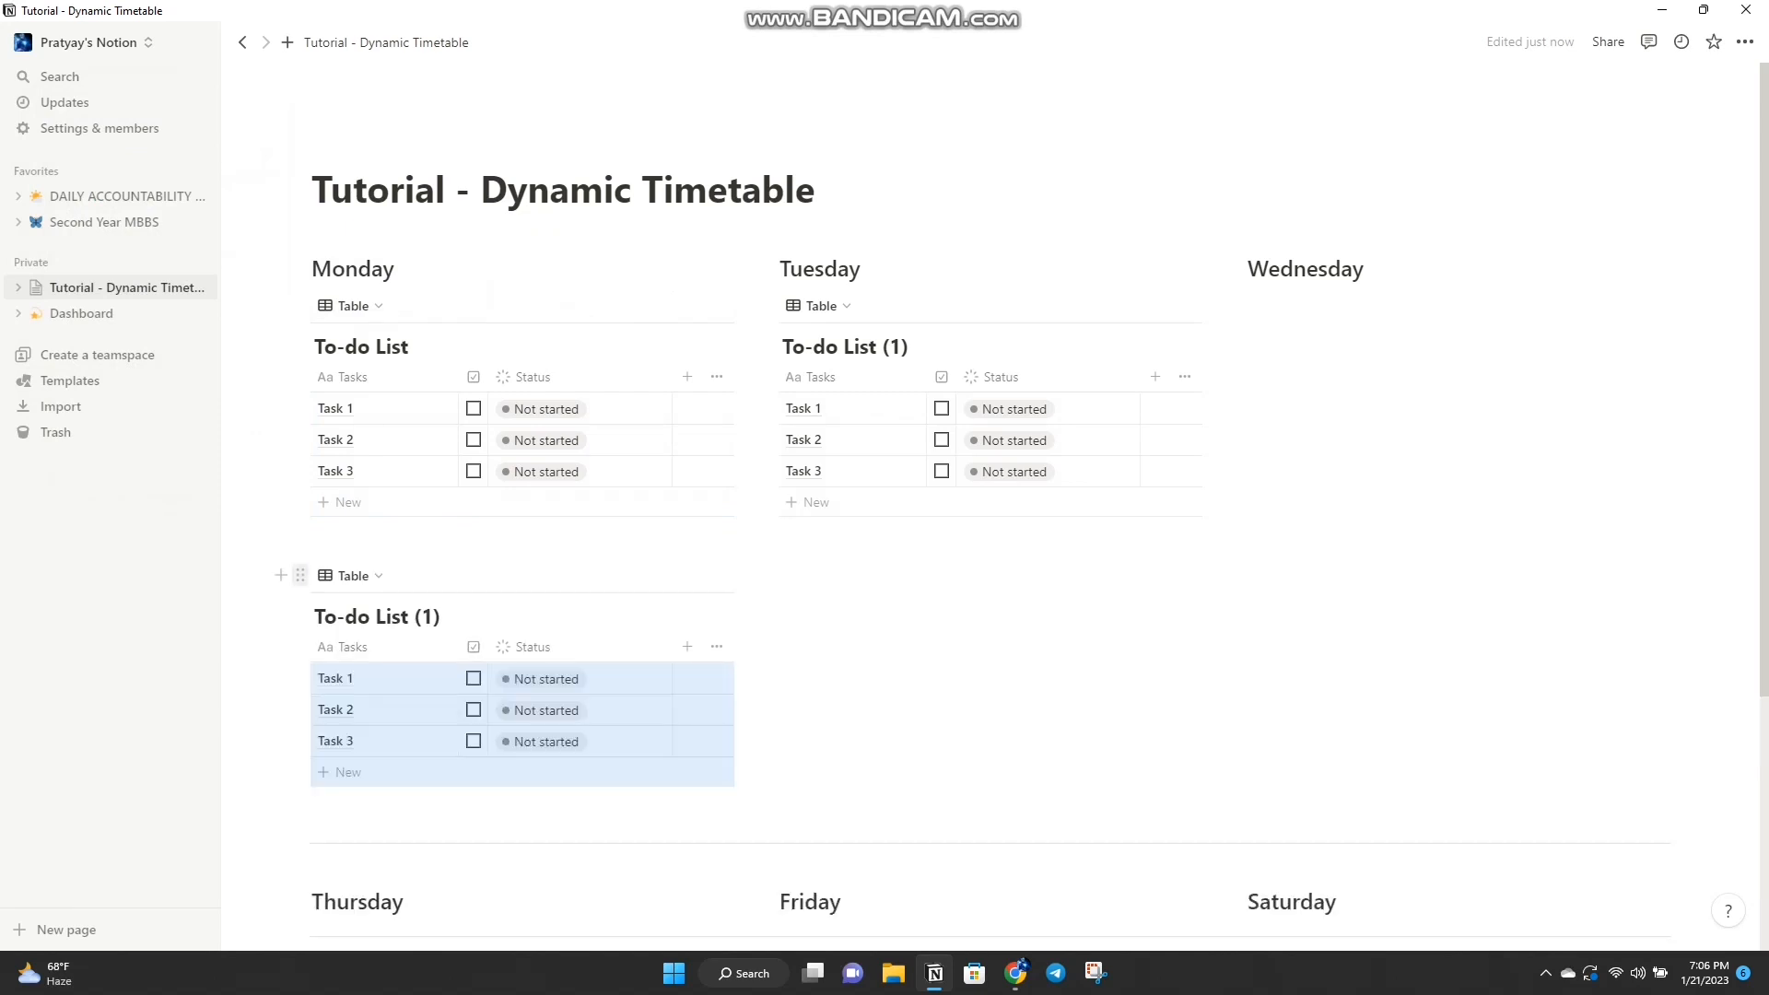
left_click_drag(301, 575, 1235, 304)
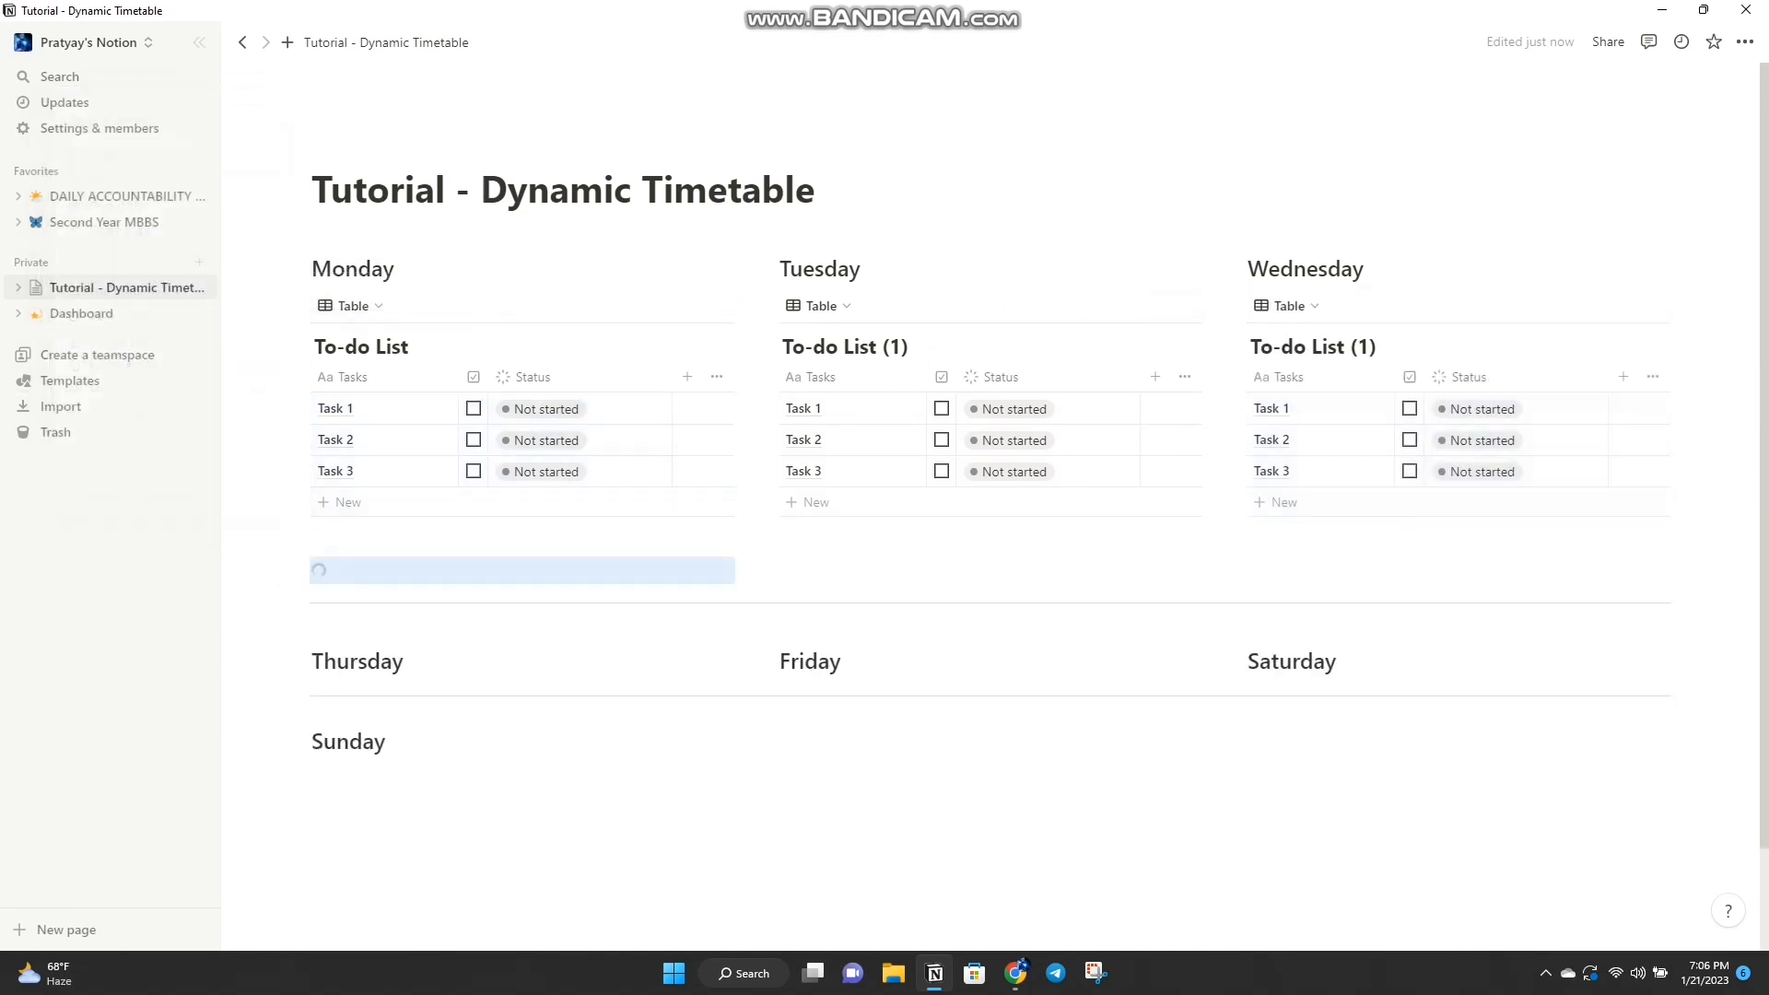
Step: Move another copy of the Monday table under Thursday and change its title to "To-do List"
left_click_drag(301, 576, 341, 634)
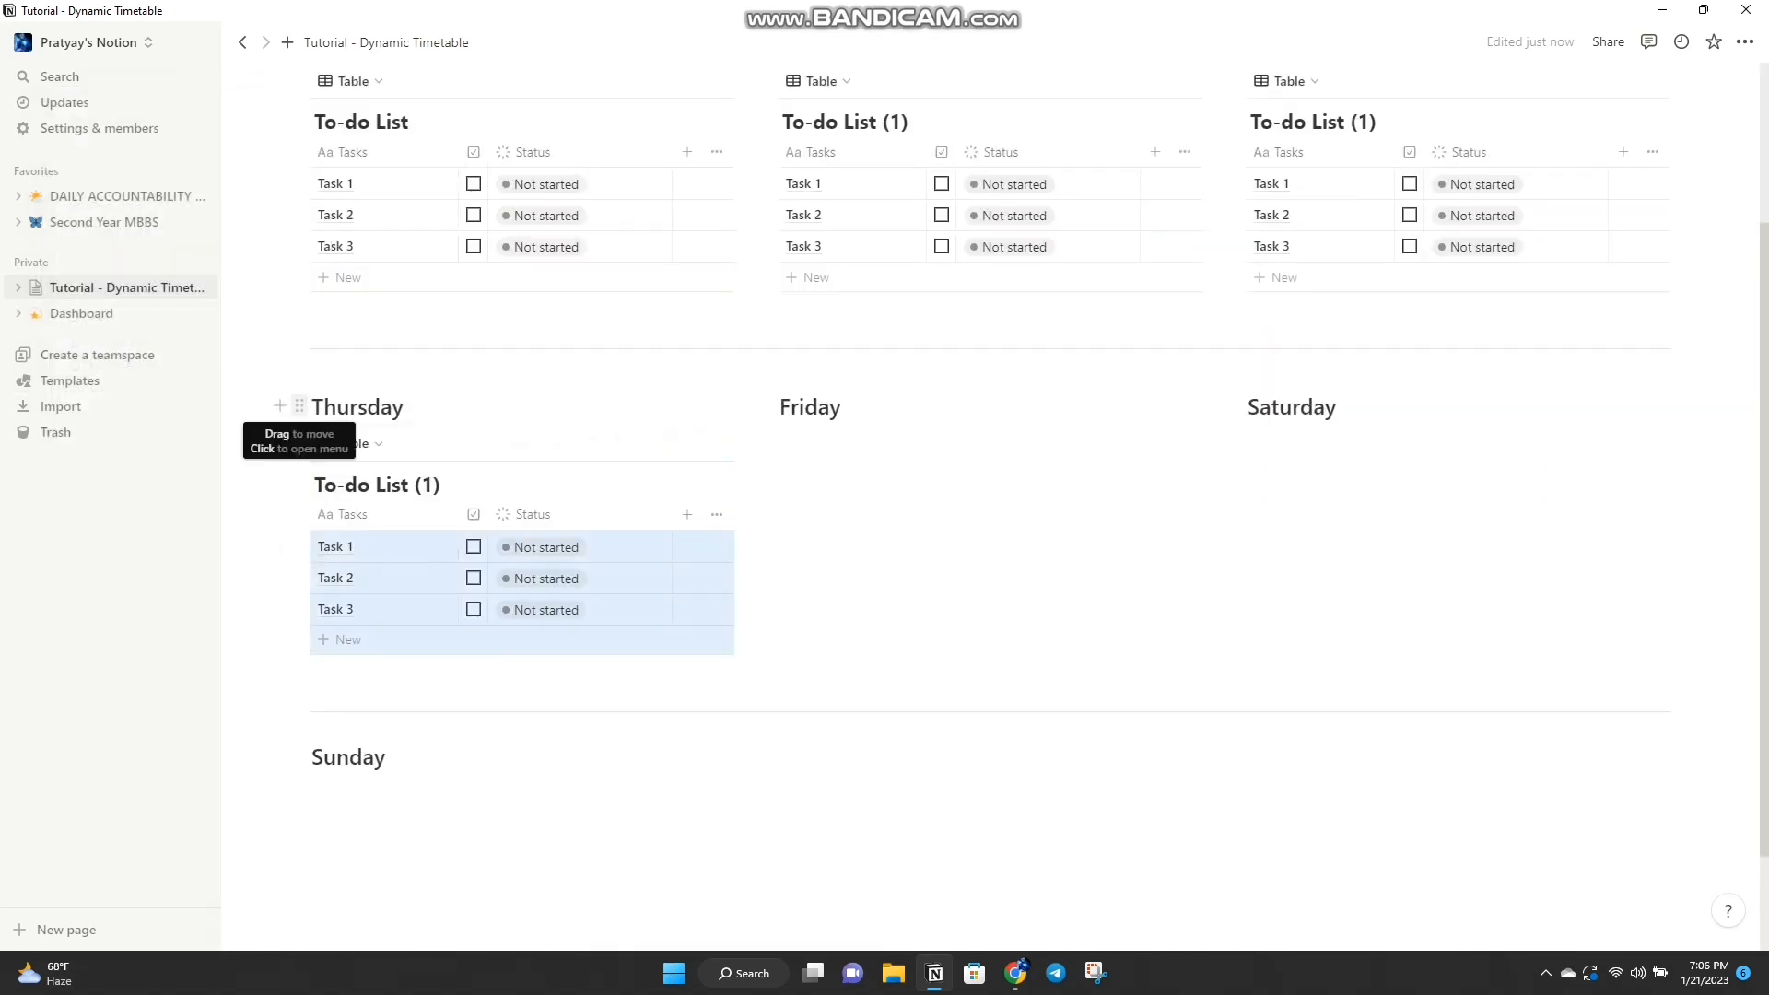
left_click(442, 485)
key("BackSpace")
key("BackSpace")
key("BackSpace")
key("BackSpace")
Step: Duplicate the Thursday To-do List table and move the copy under Friday
left_click(299, 406)
left_click(109, 320)
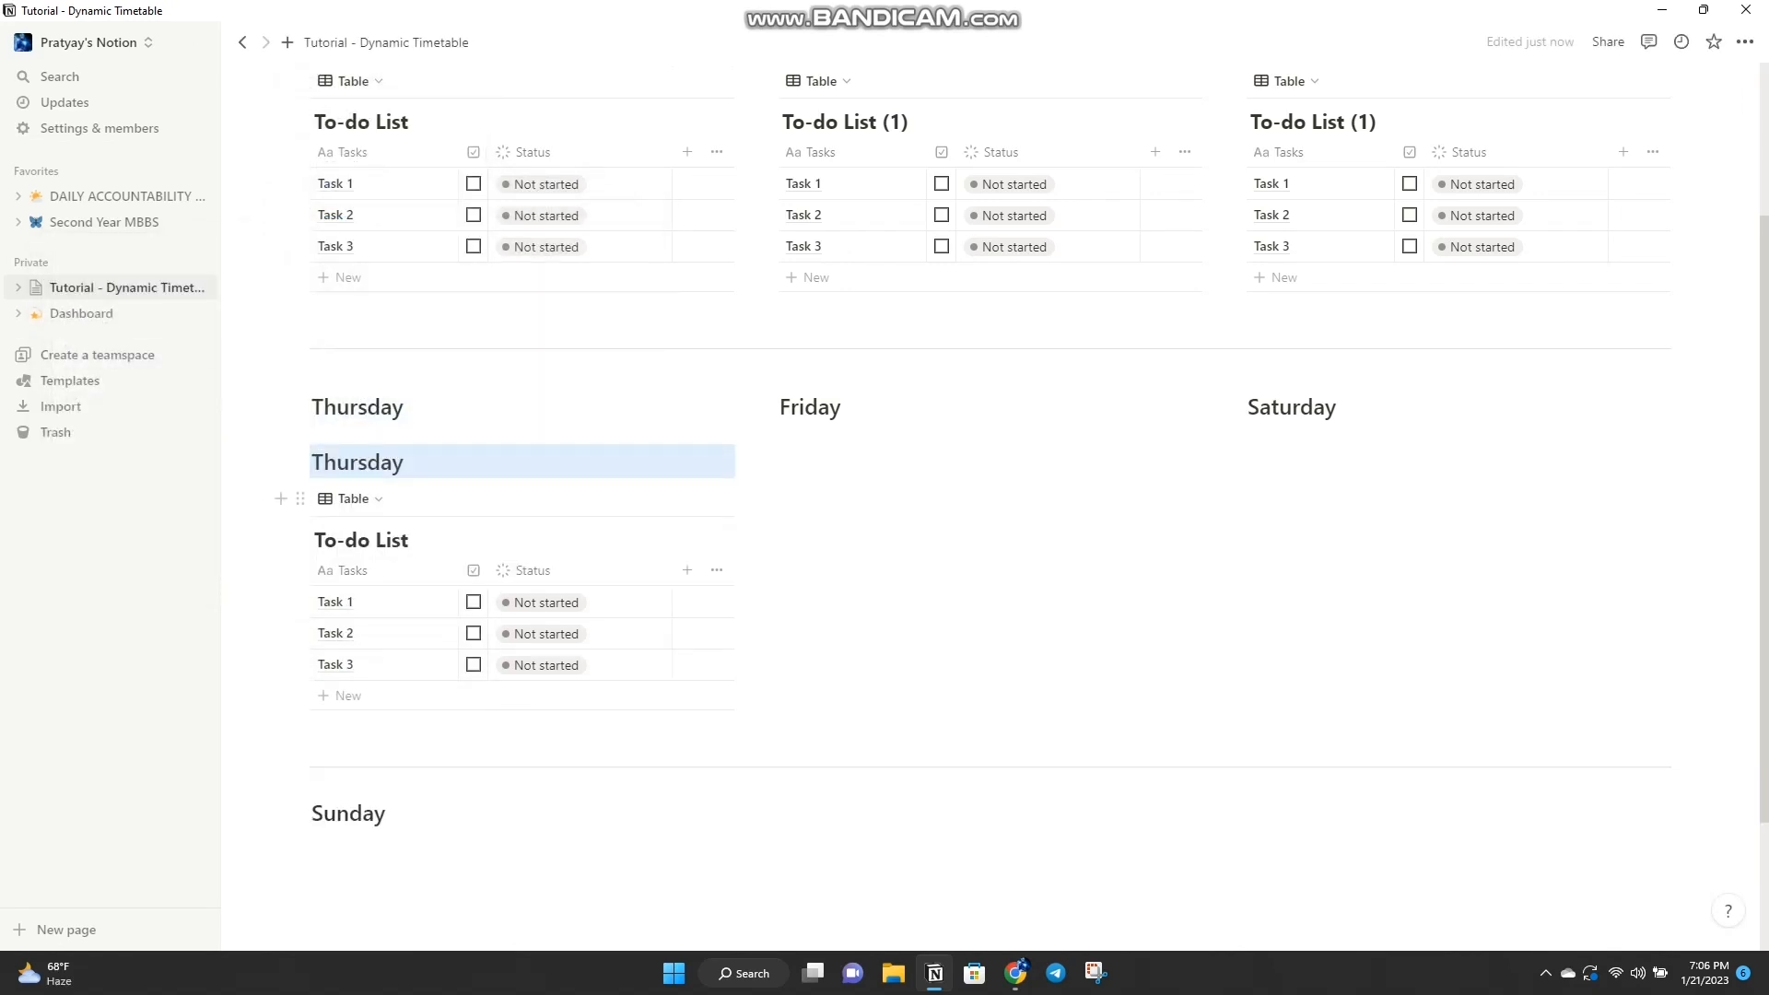
left_click(299, 443)
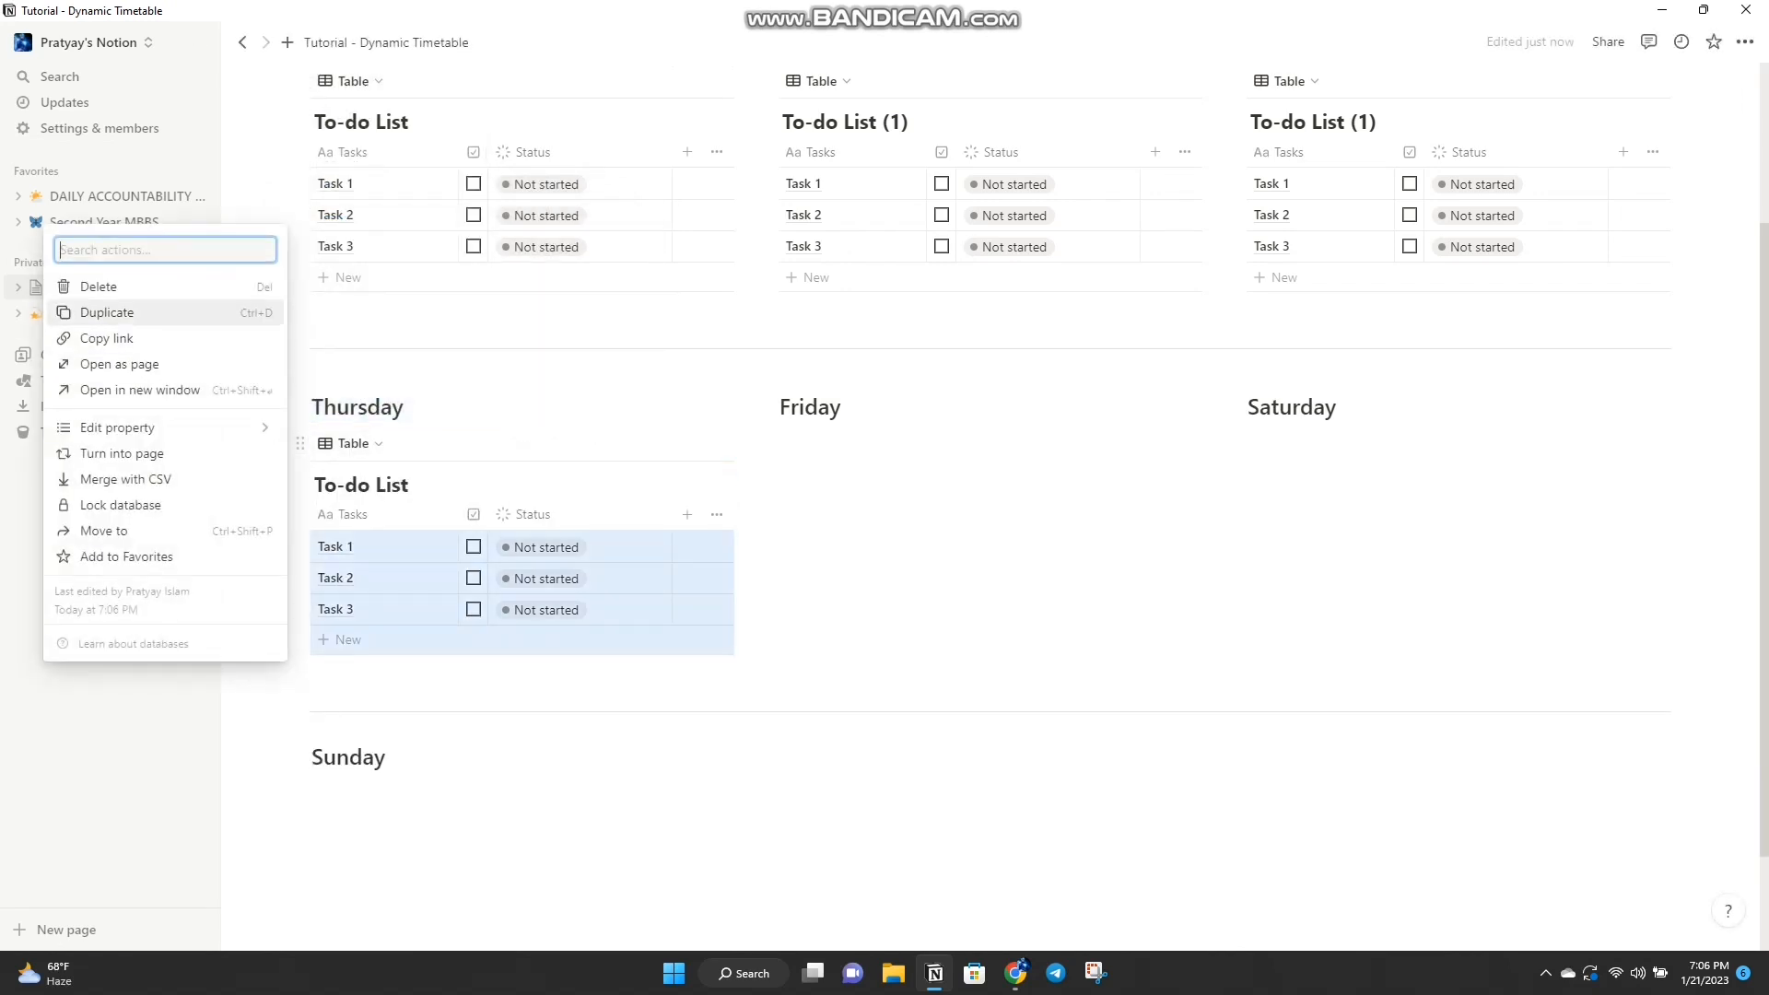
left_click(165, 312)
left_click_drag(299, 715, 808, 475)
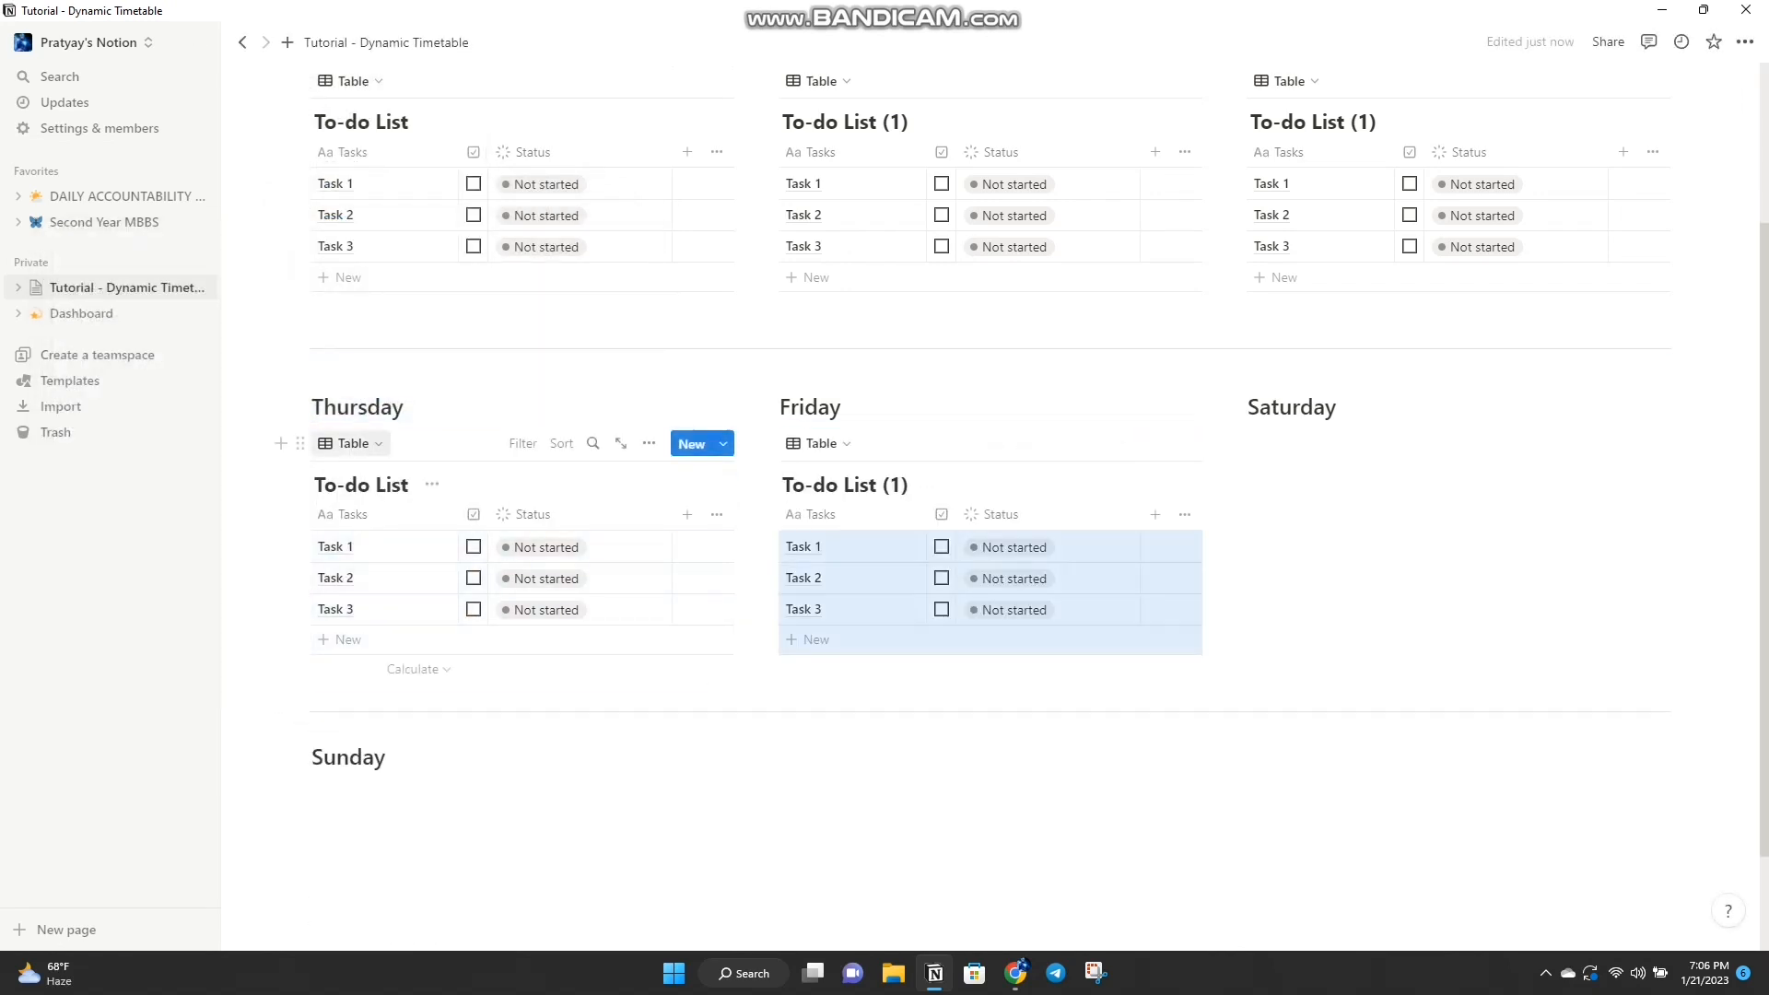
Step: Duplicate the Thursday To-do List table again and move this copy under Saturday
left_click(299, 443)
left_click(165, 312)
left_click_drag(300, 714, 1276, 443)
Step: Make one more copy of the Thursday To-do List table and move it below the Sunday heading
left_click(299, 443)
left_click(110, 316)
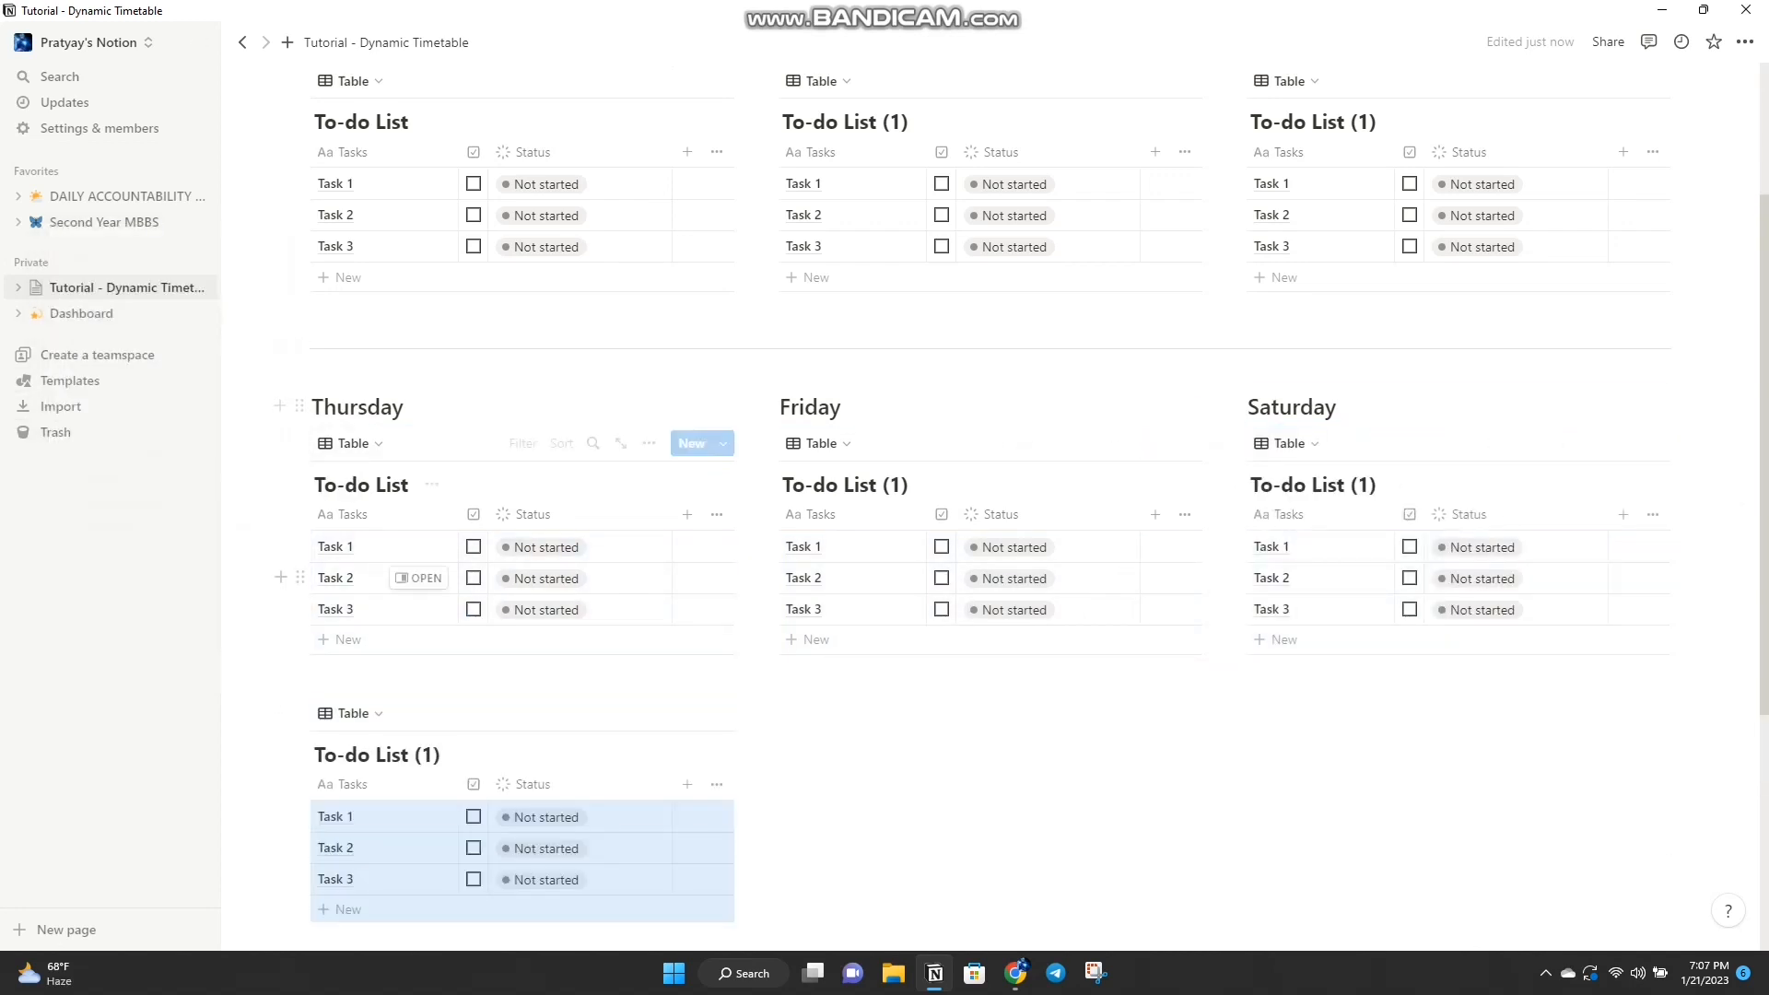
left_click_drag(300, 715, 415, 820)
left_click(417, 812)
left_click(417, 812)
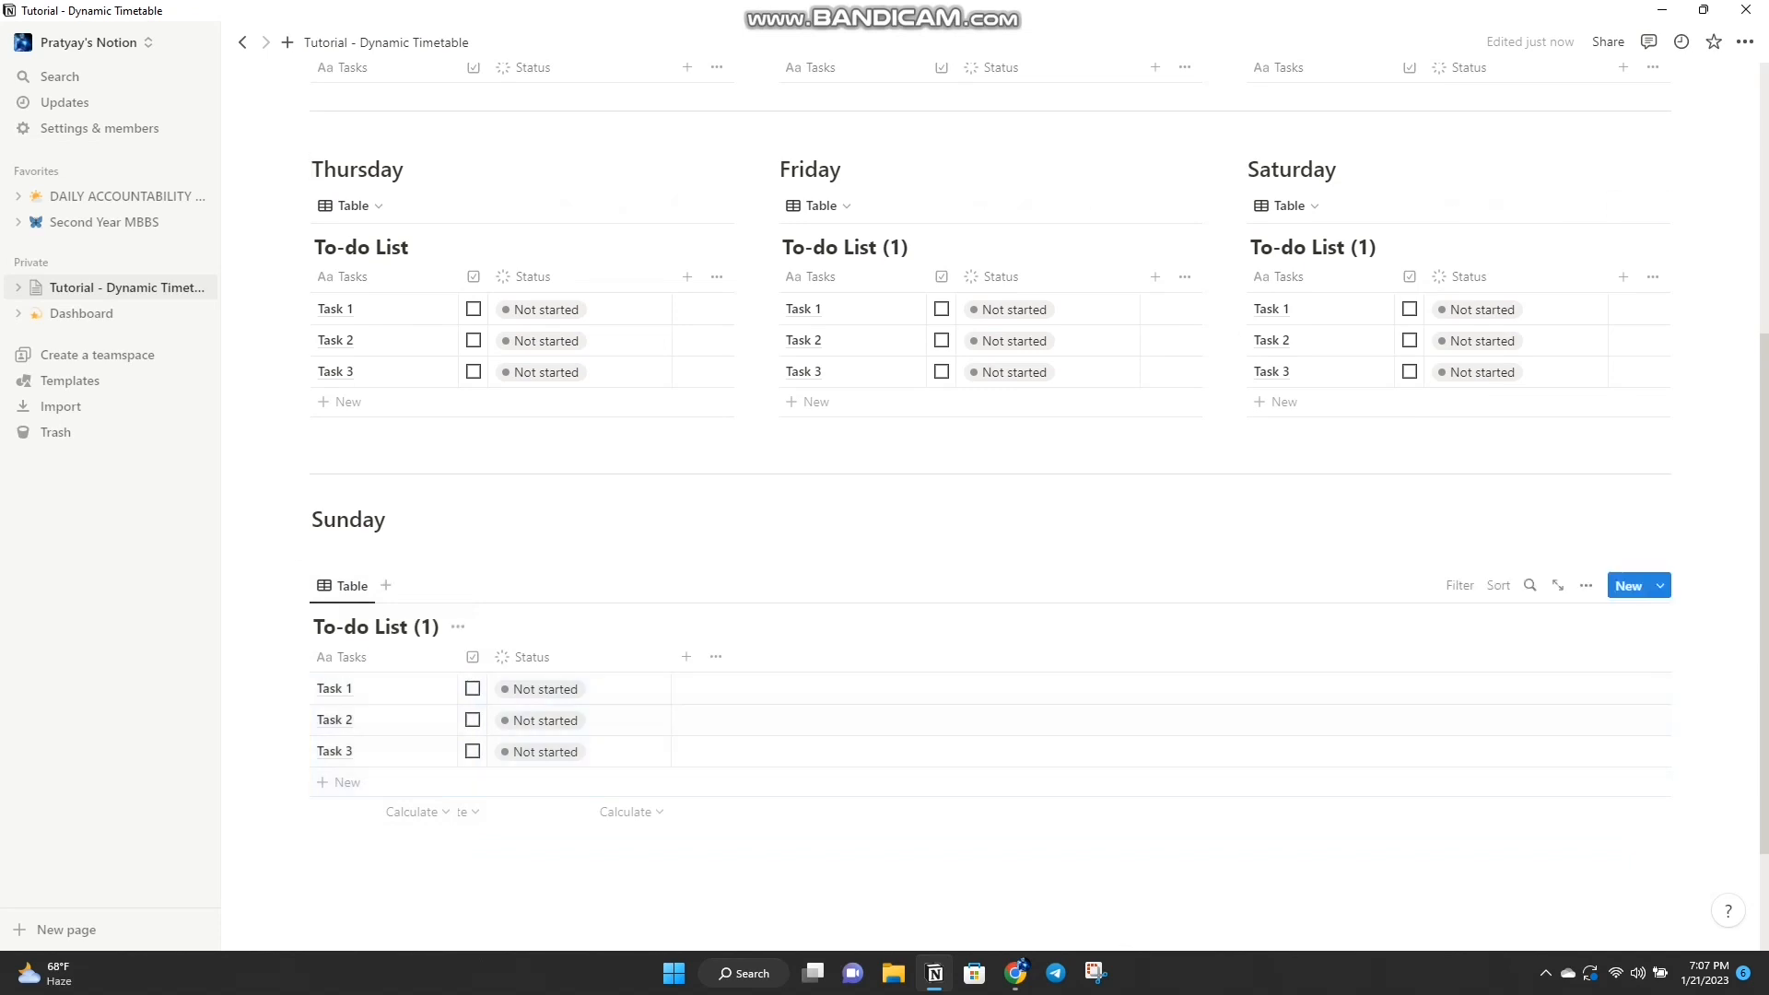
Step: Change the titles of the Sunday, Friday and Saturday tables to "To-do List" by removing the "(1)" suffix
left_click(437, 628)
key("BackSpace")
key("BackSpace")
key("BackSpace")
left_click(907, 248)
key("BackSpace")
key("BackSpace")
key("BackSpace")
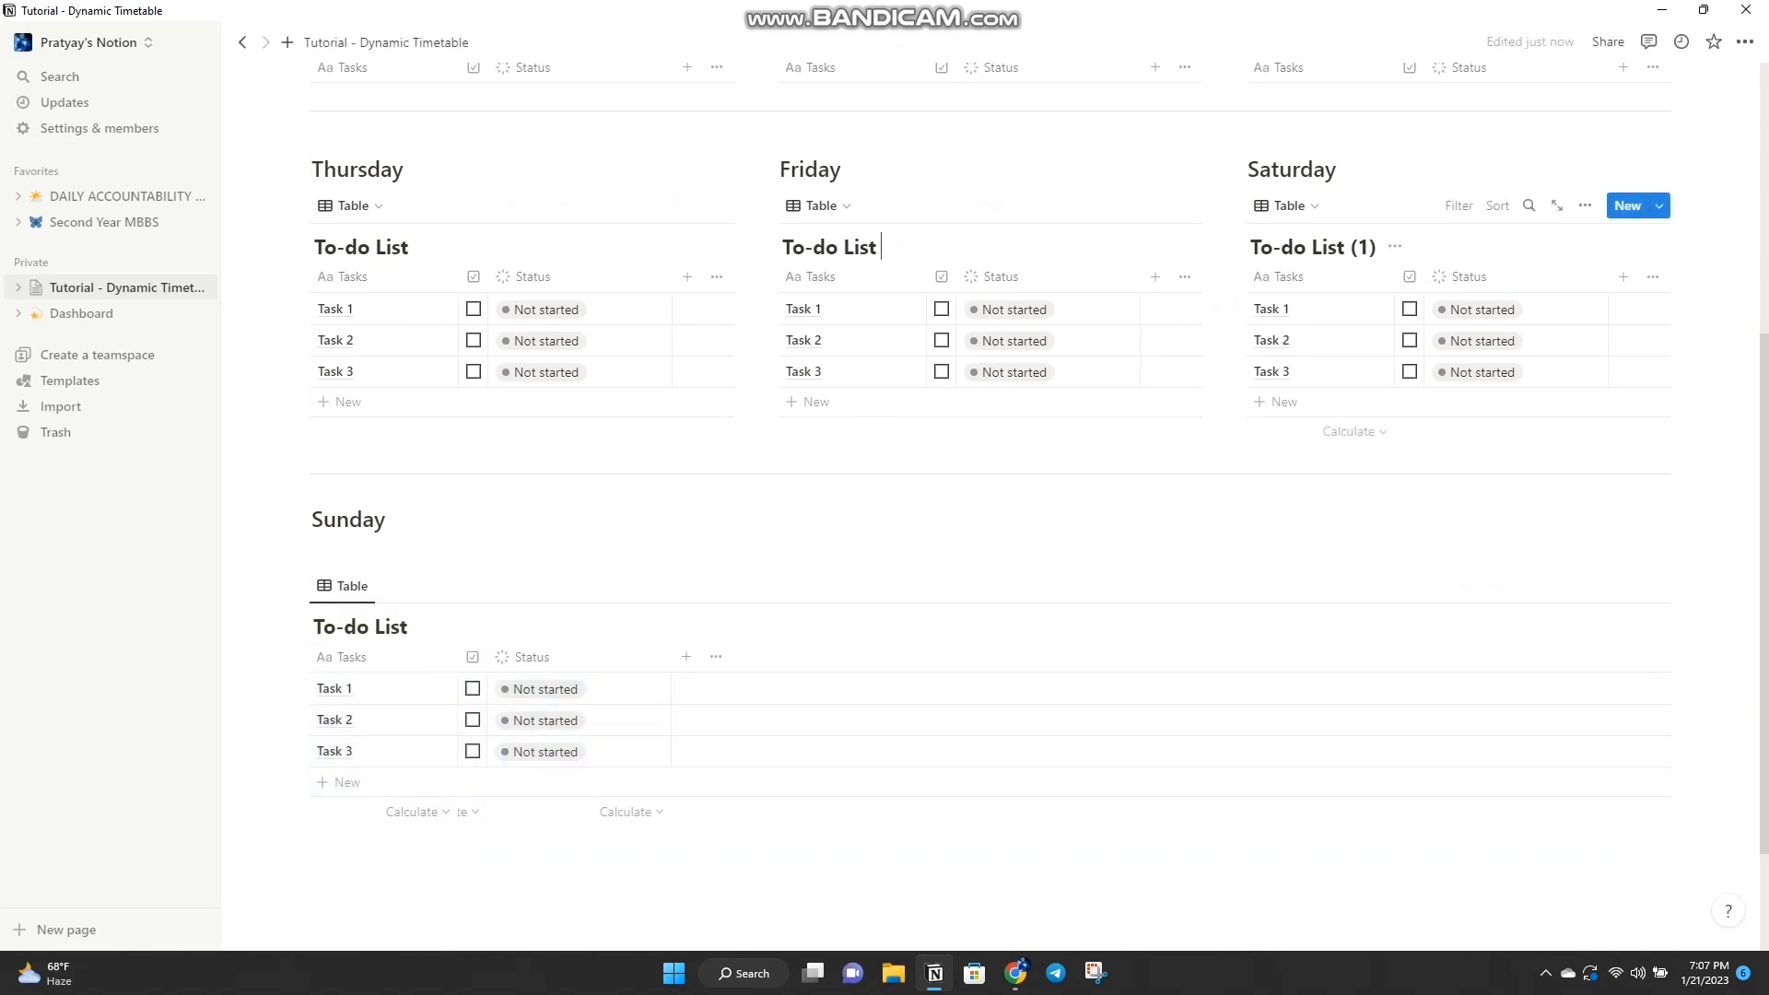
left_click(1374, 248)
key("BackSpace")
key("BackSpace")
key("BackSpace")
Step: Remove the "(1)" suffix from the Wednesday and Tuesday table titles so they read "To-do List"
scroll(1455, 369, "up", 5)
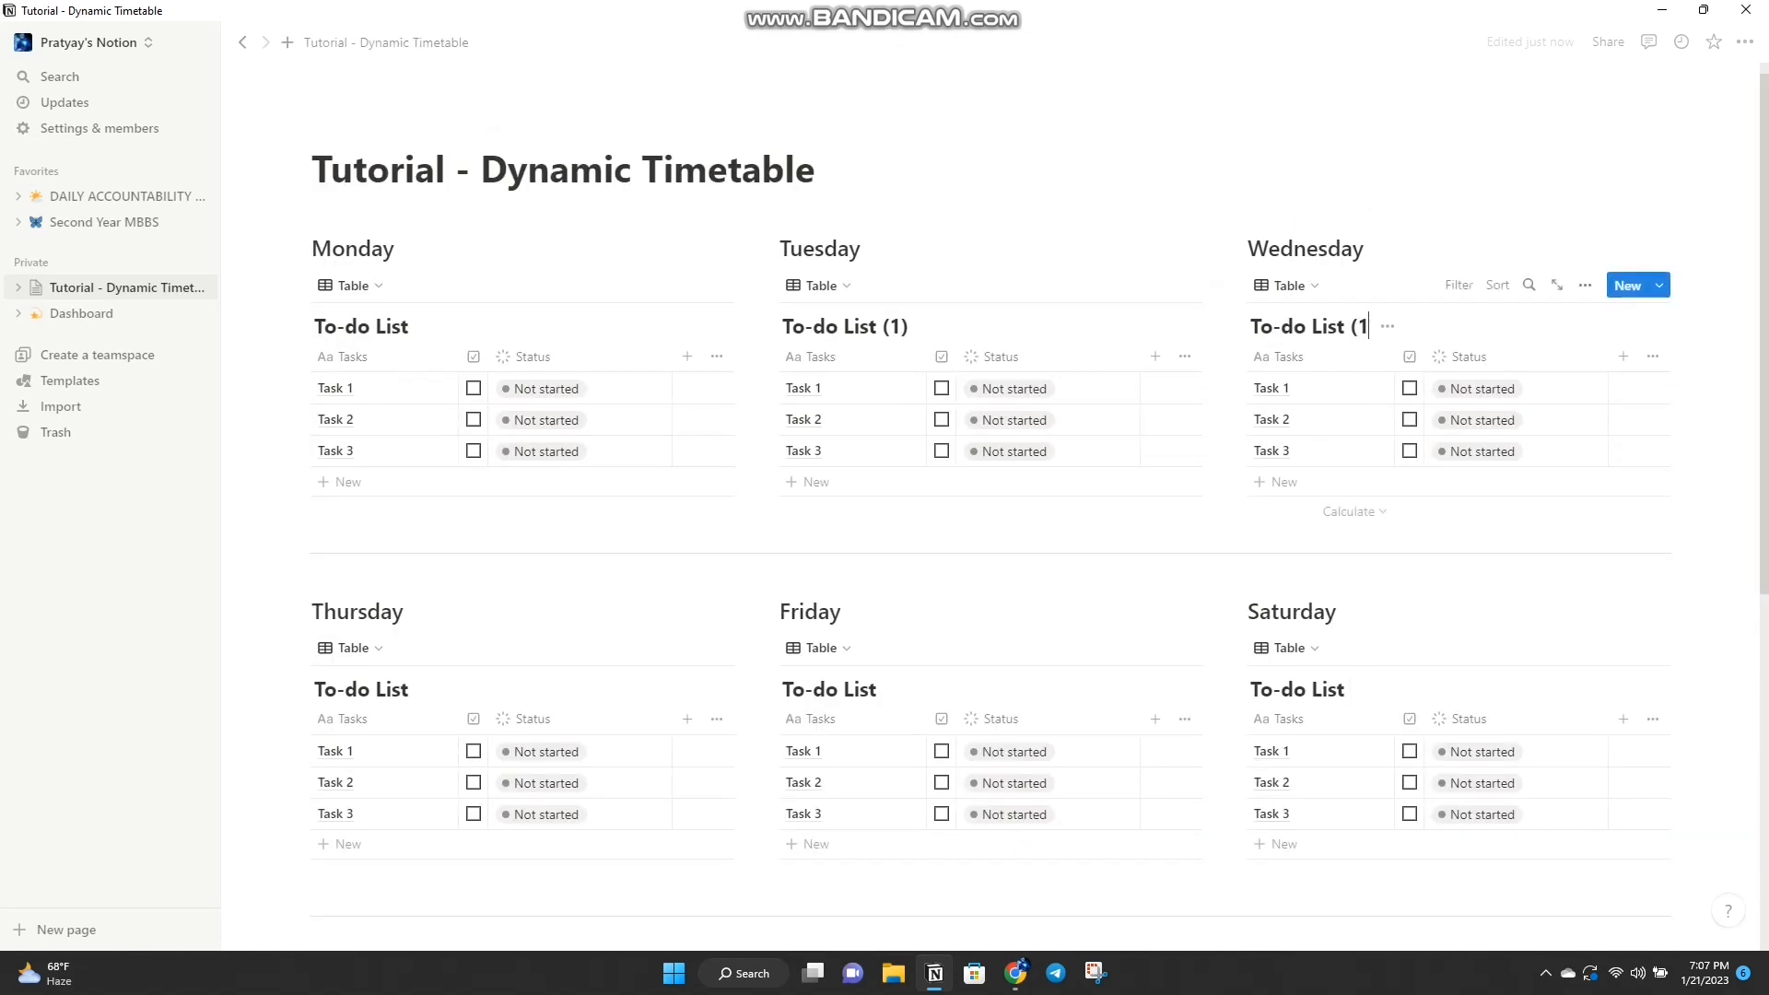
left_click(909, 327)
key("BackSpace")
key("BackSpace")
key("BackSpace")
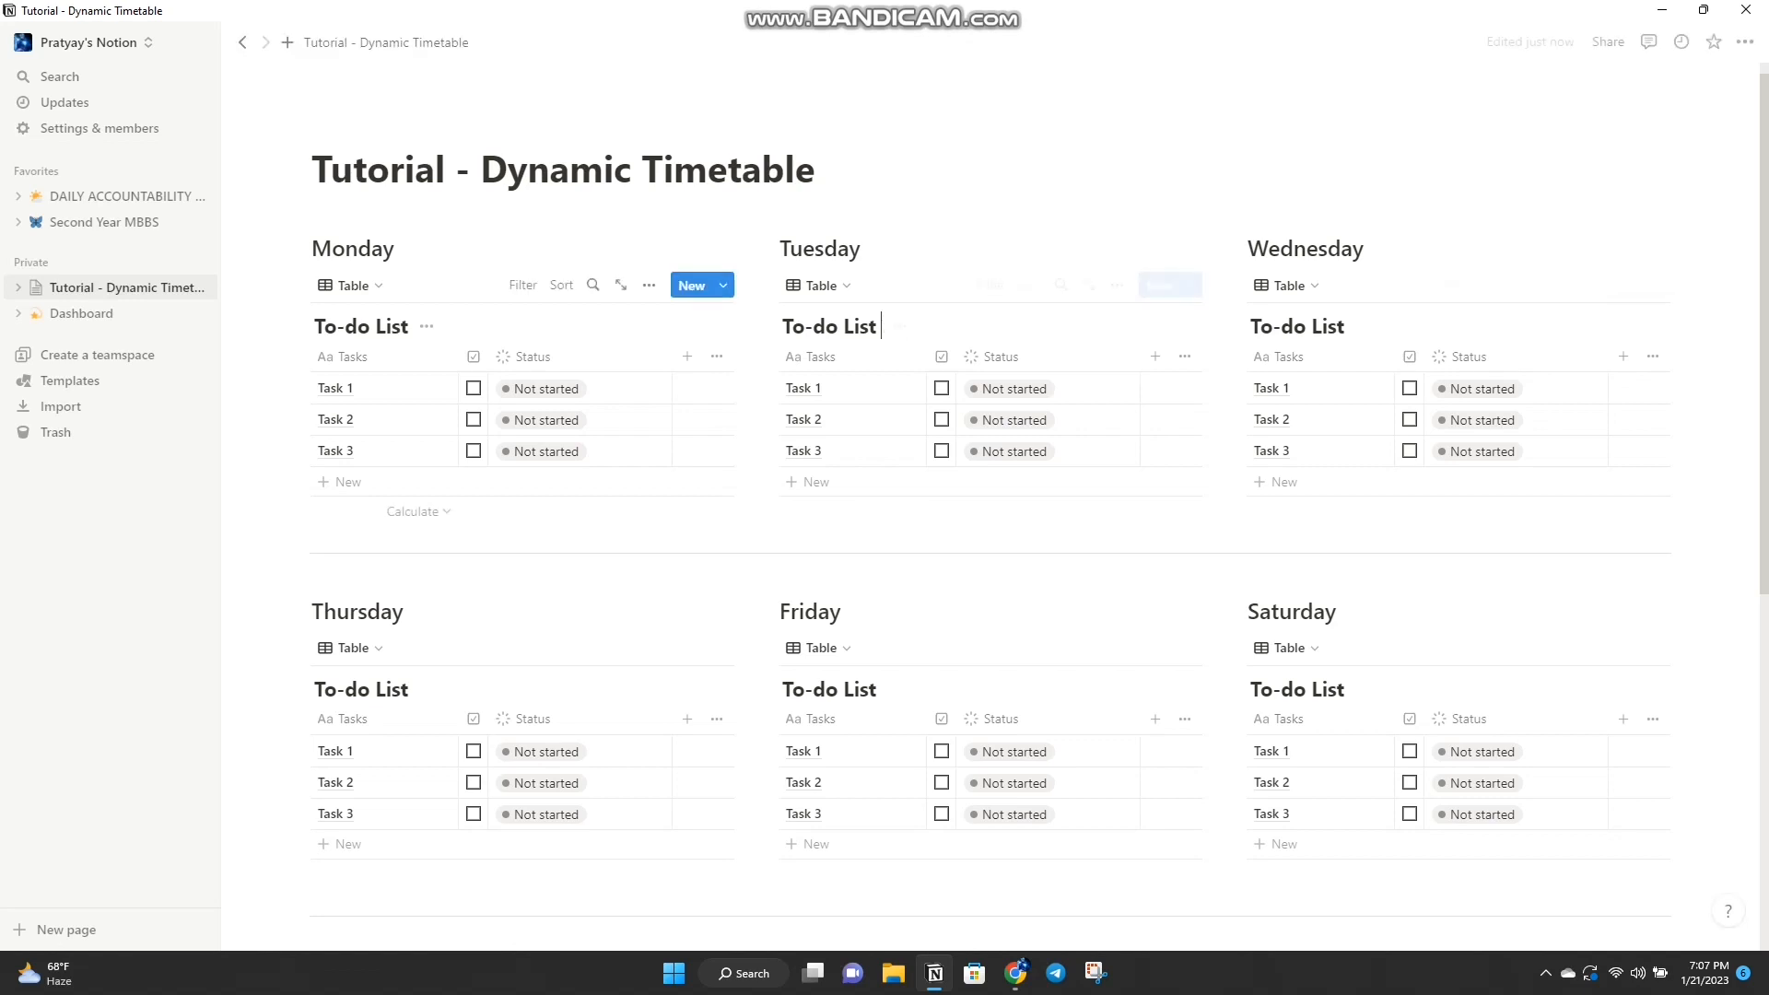
Step: Filter the Monday To-do List table by its checkbox property, showing only Unchecked tasks
left_click(522, 284)
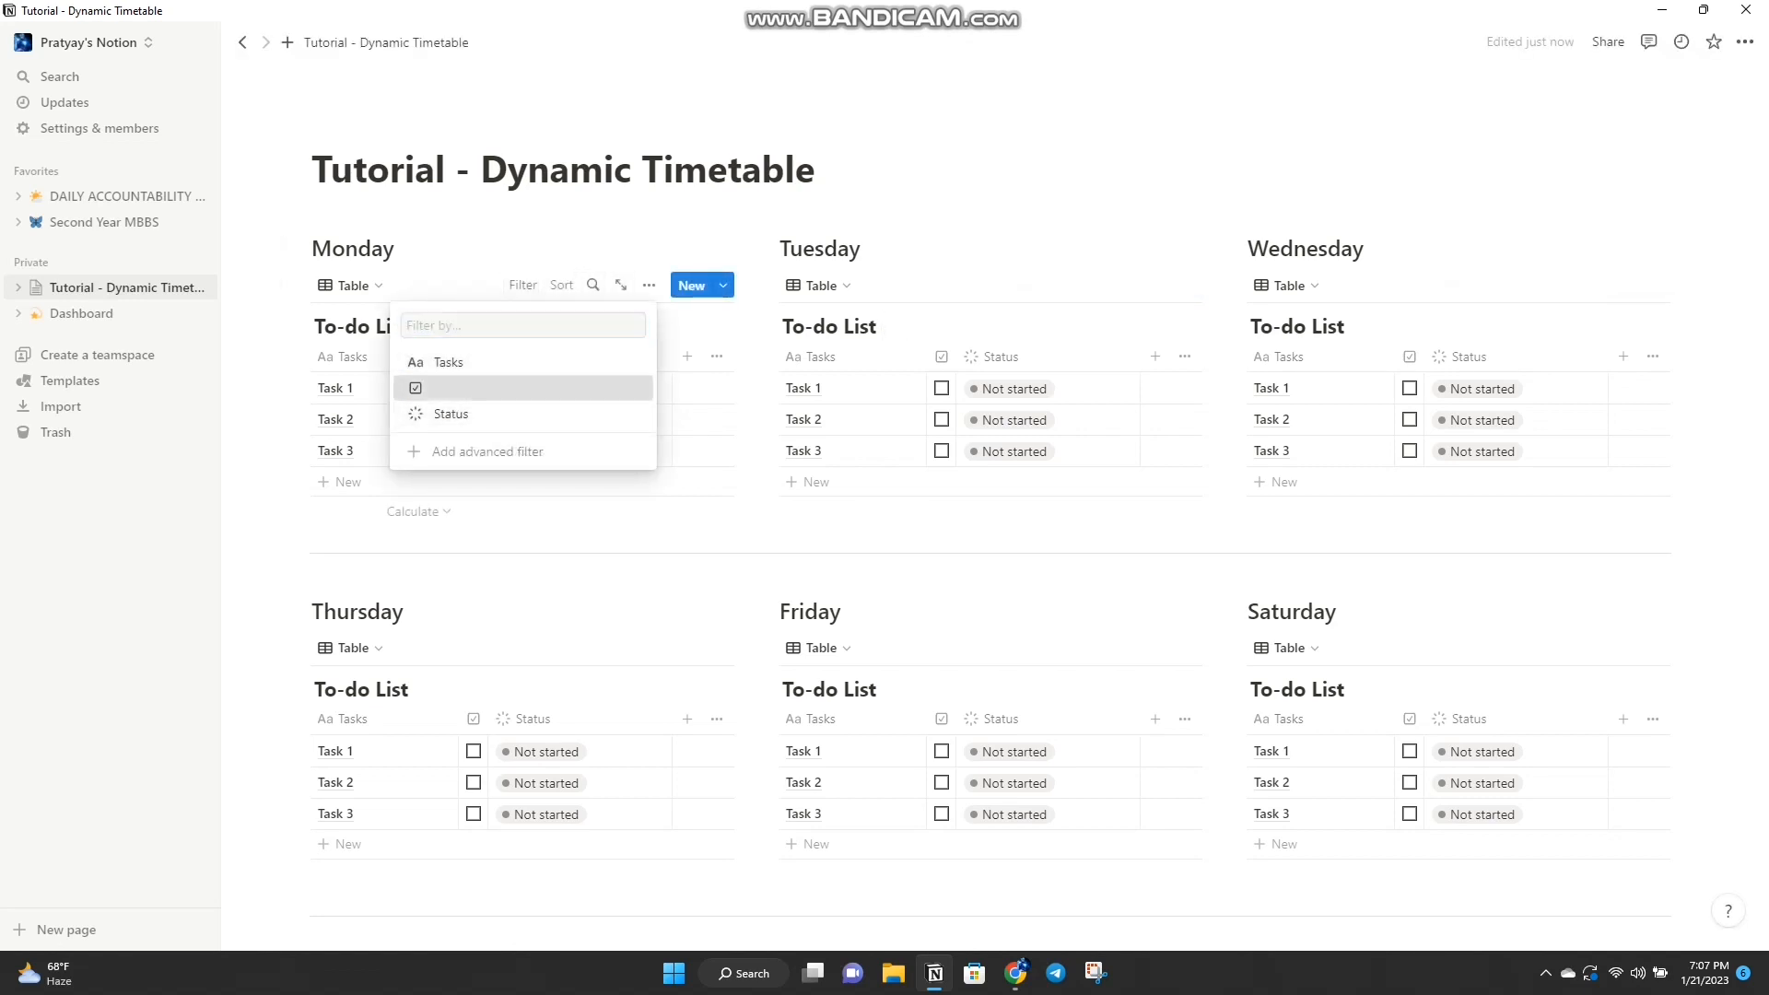
left_click(460, 388)
left_click(323, 421)
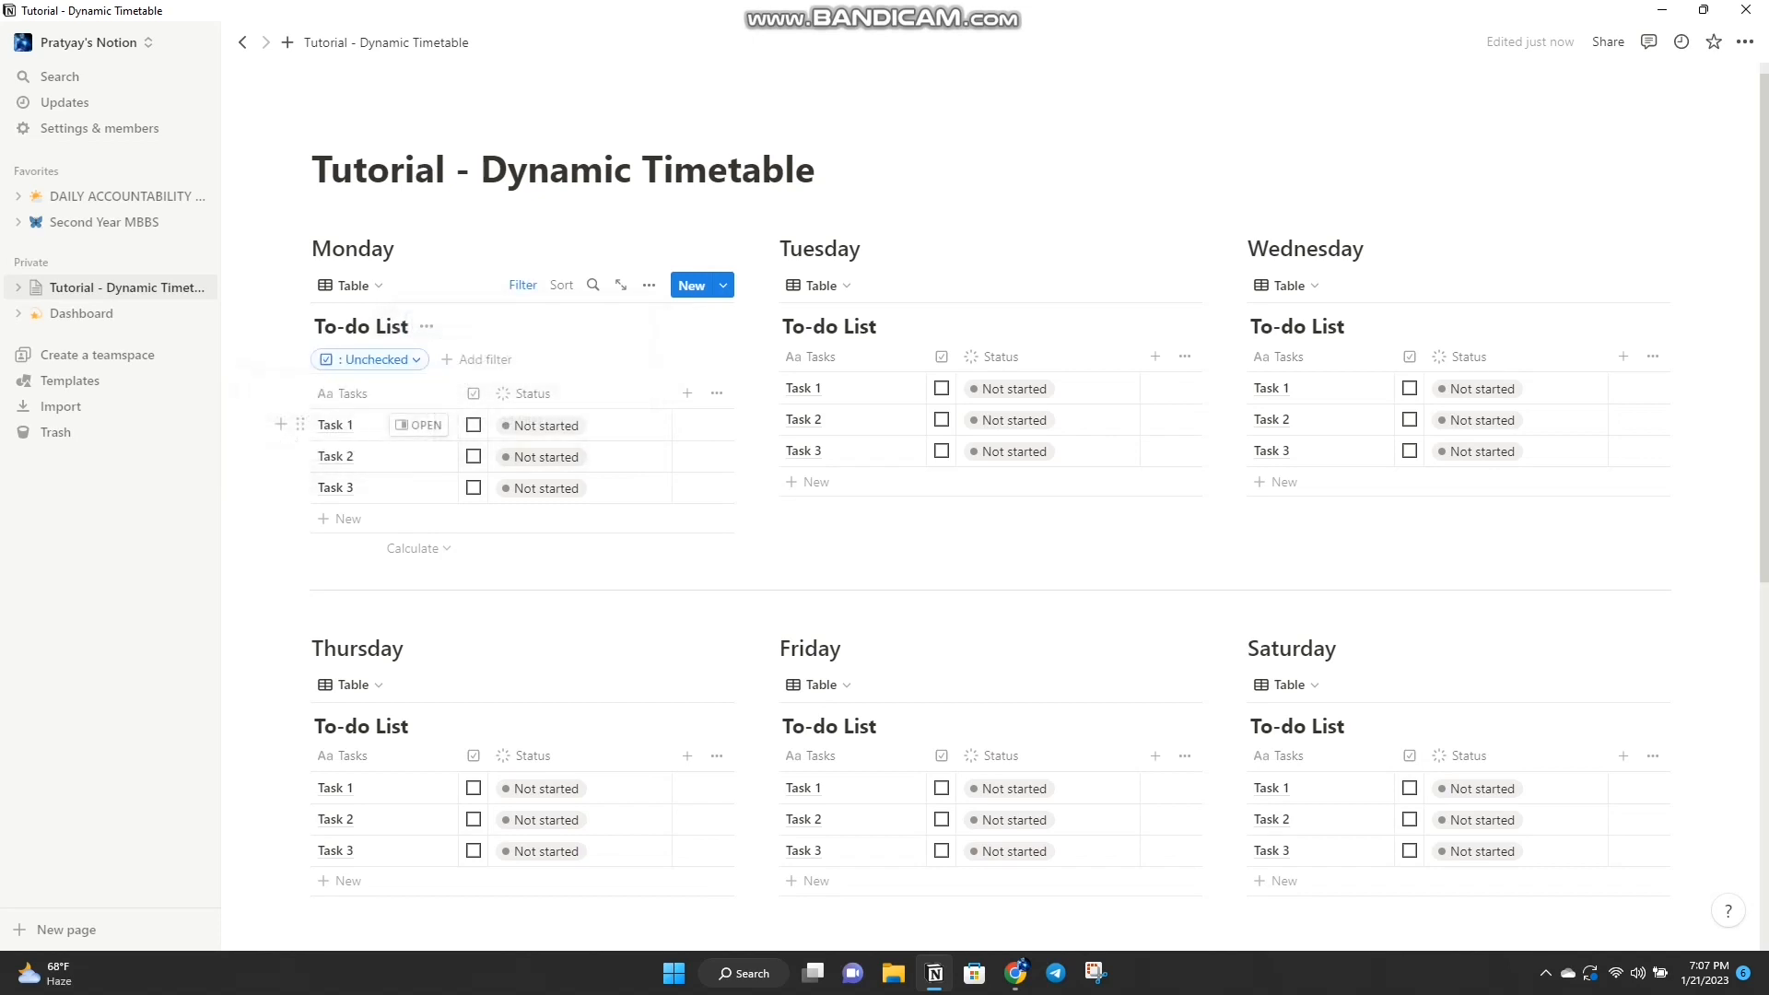
Step: Add a Status filter to the Monday table that includes the To-do and In Progress groups
left_click(477, 359)
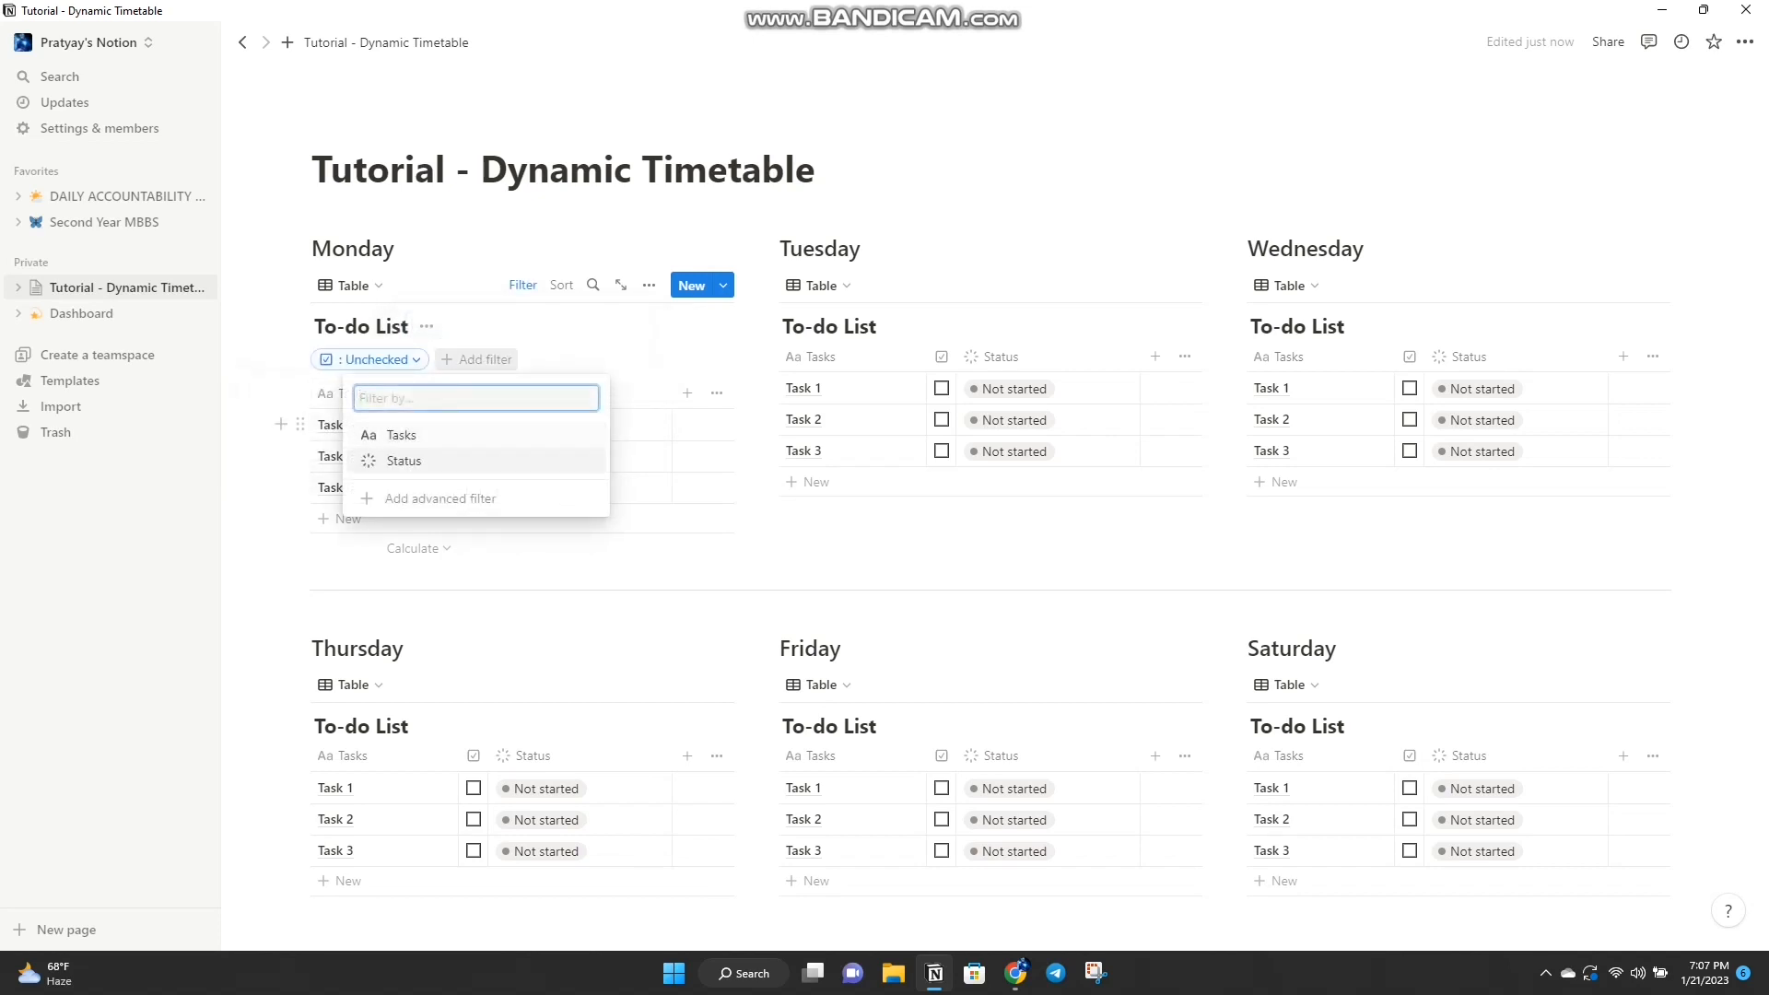
left_click(404, 461)
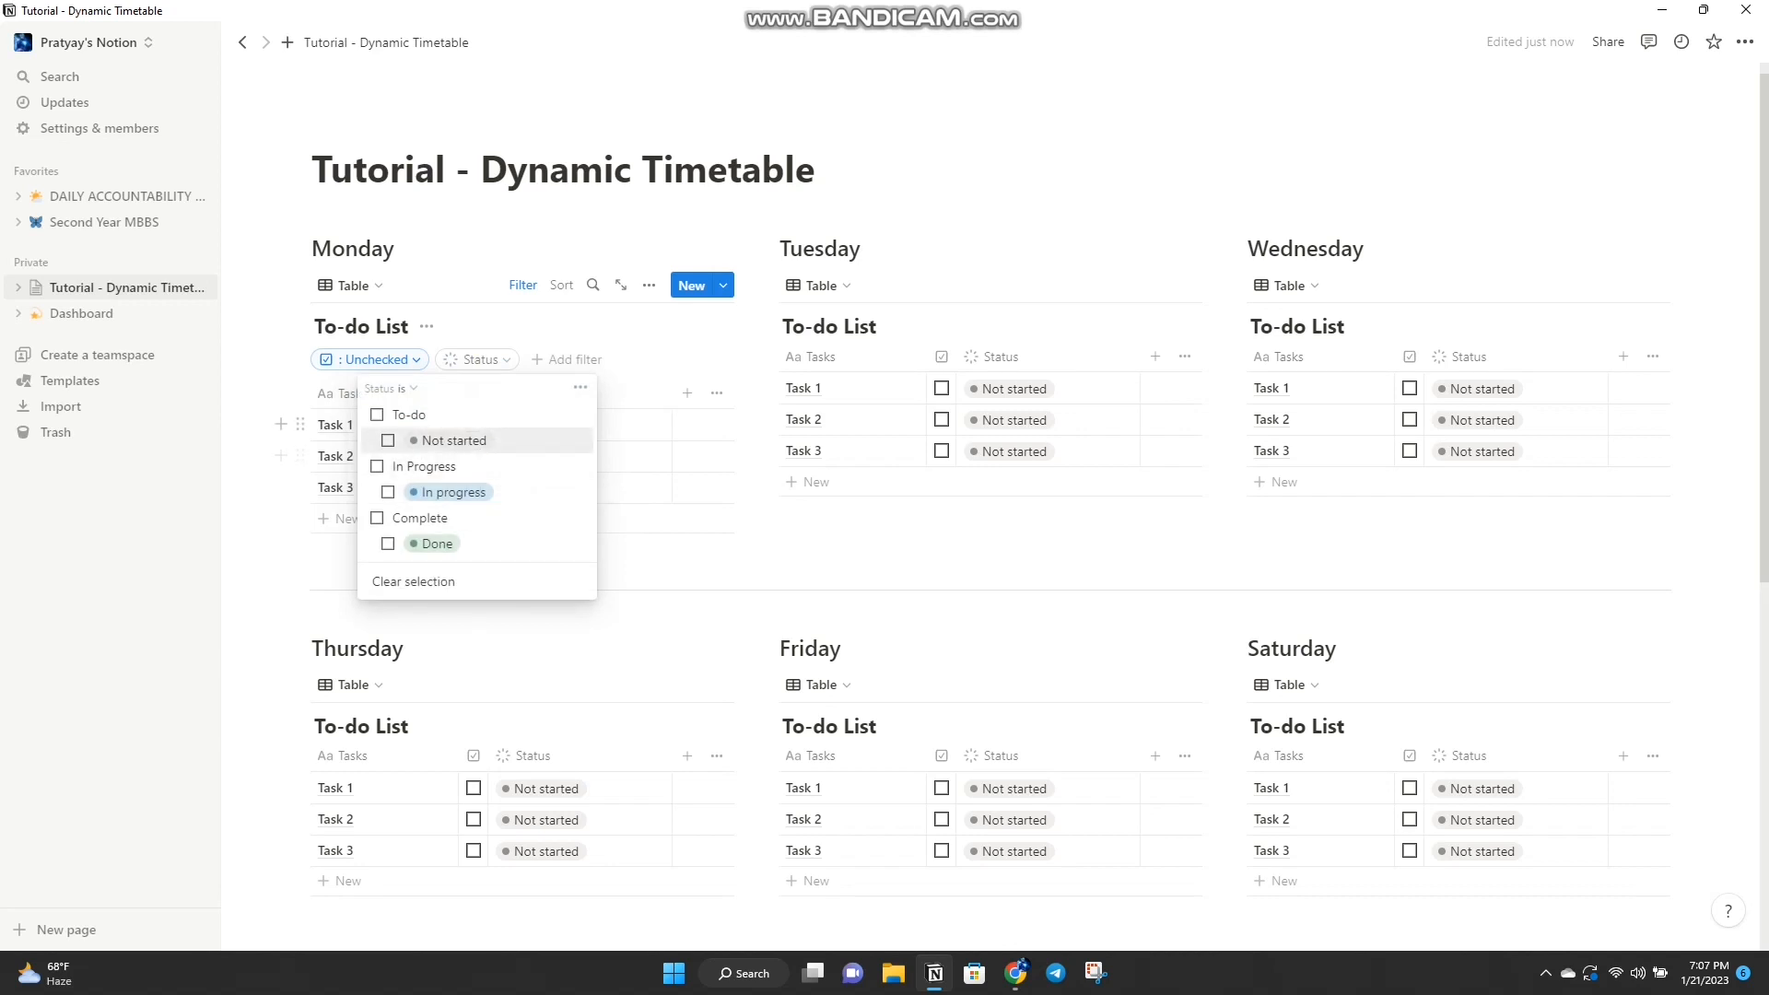
left_click(406, 414)
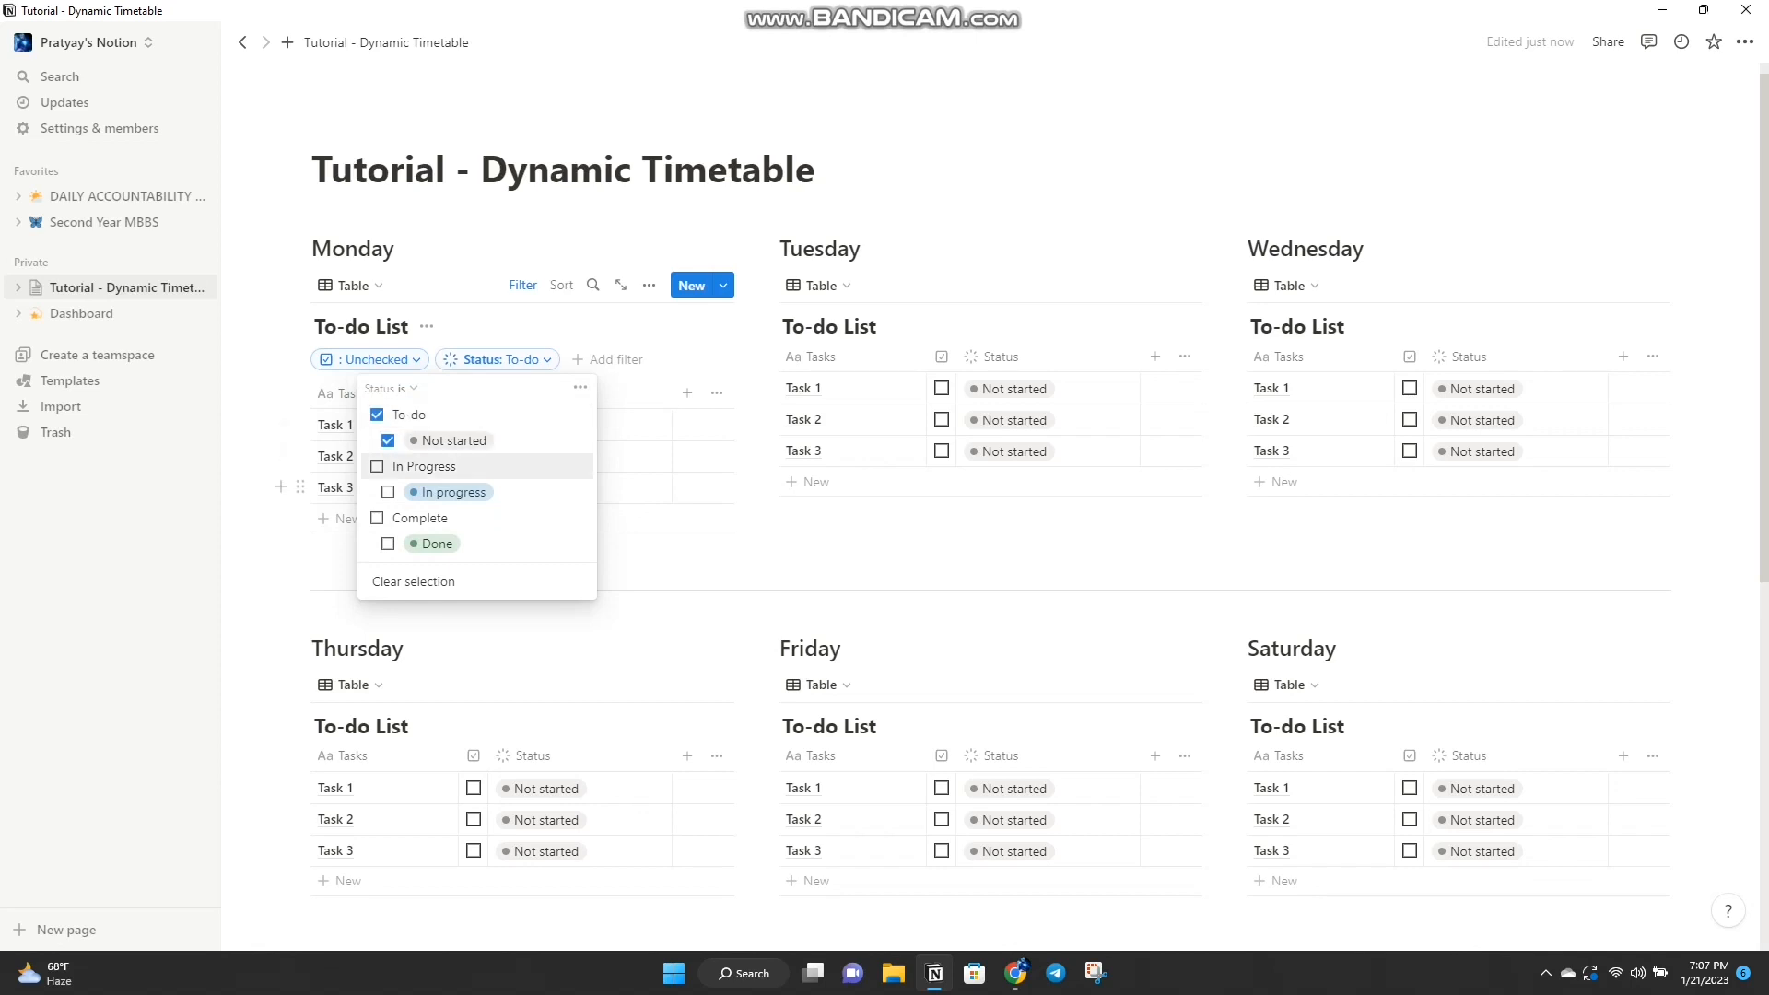
left_click(415, 466)
left_click(333, 551)
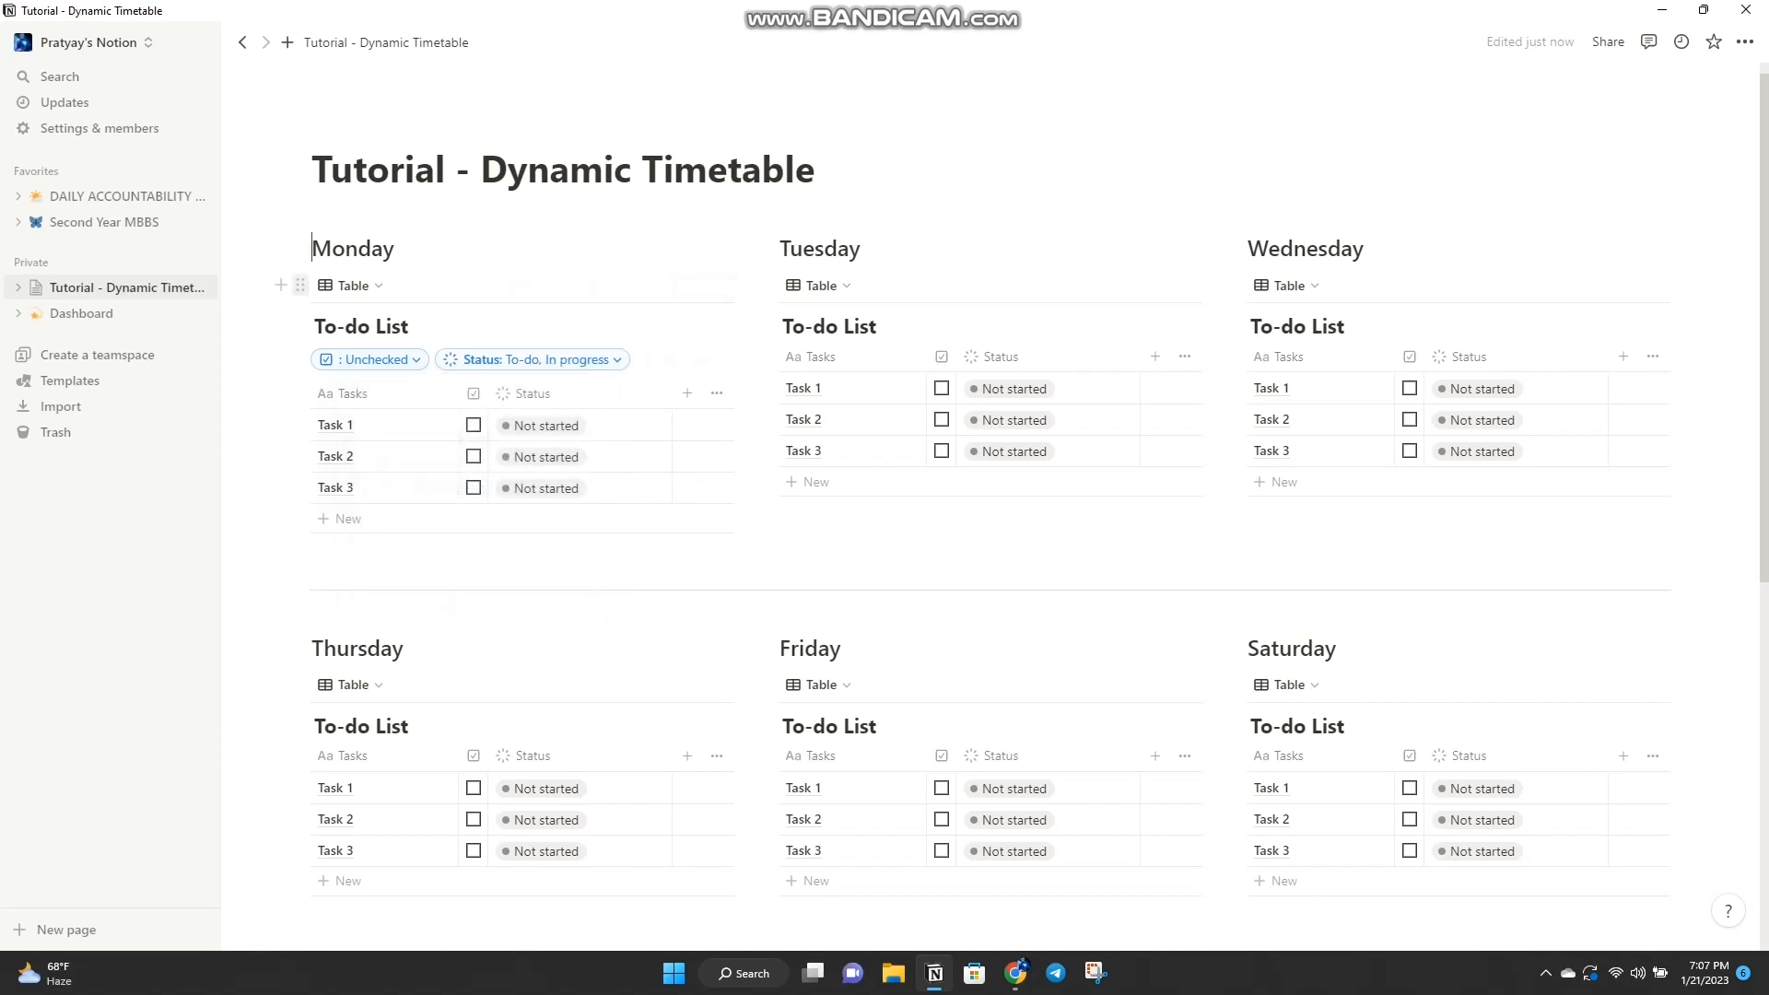
left_click(300, 285)
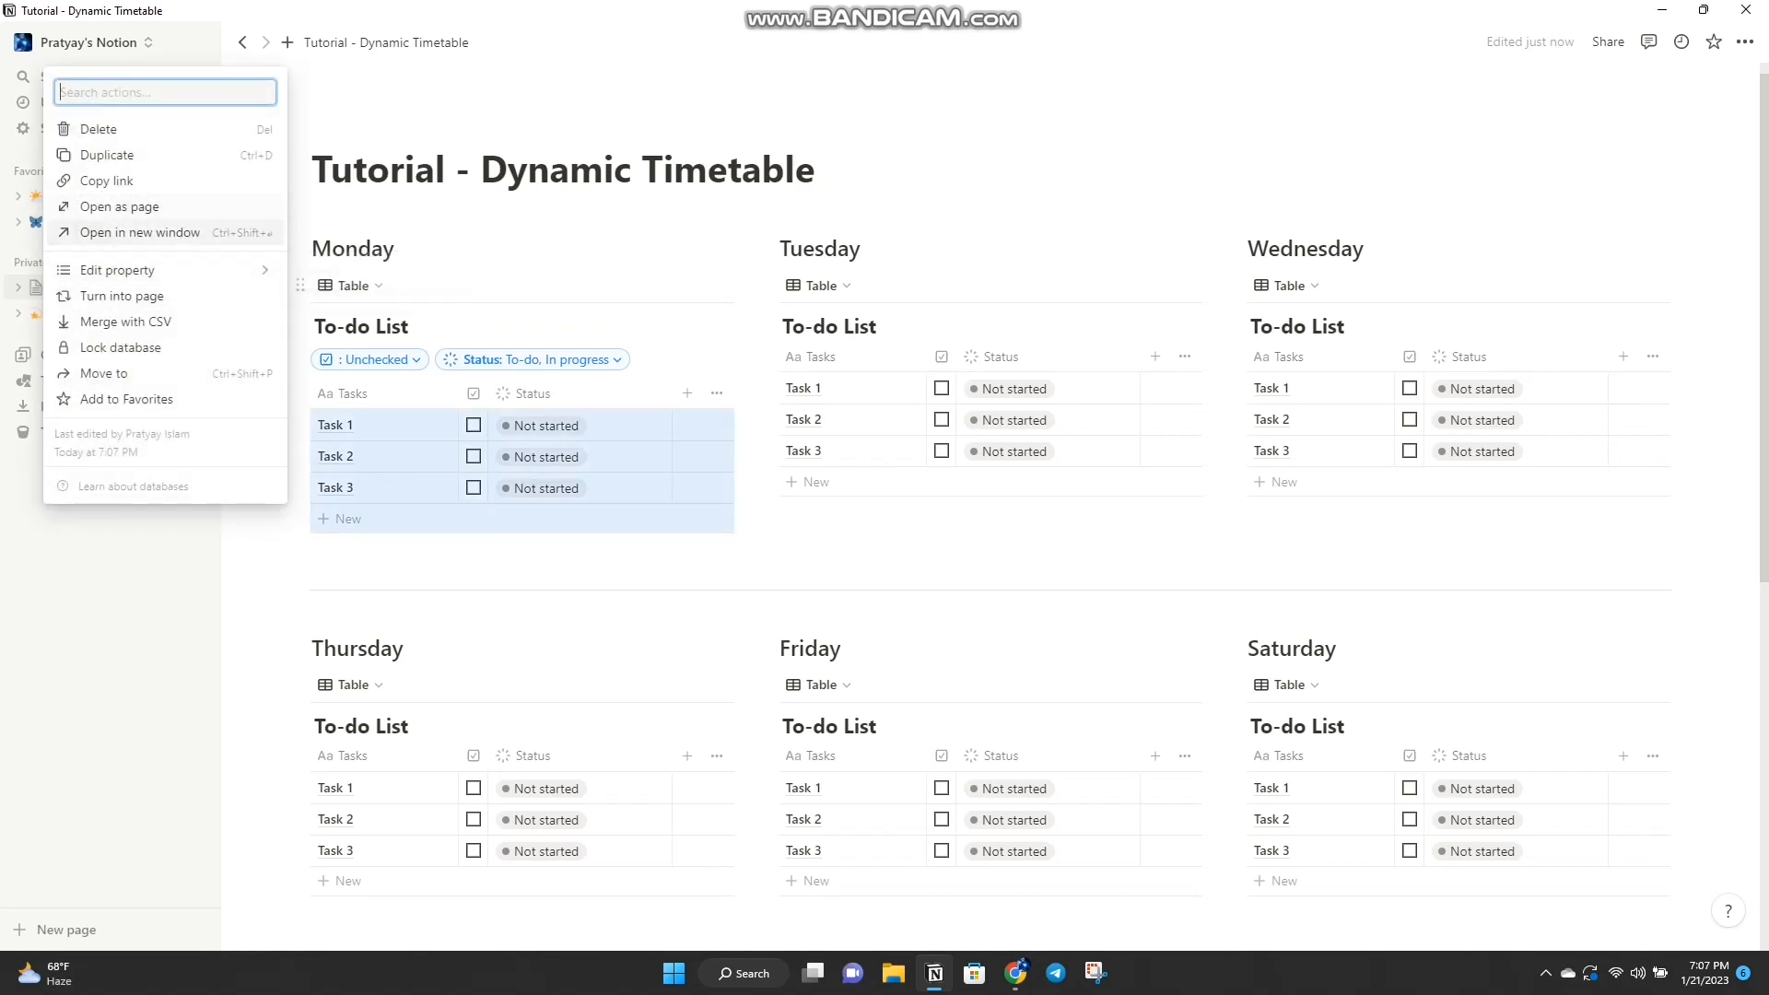
left_click(107, 155)
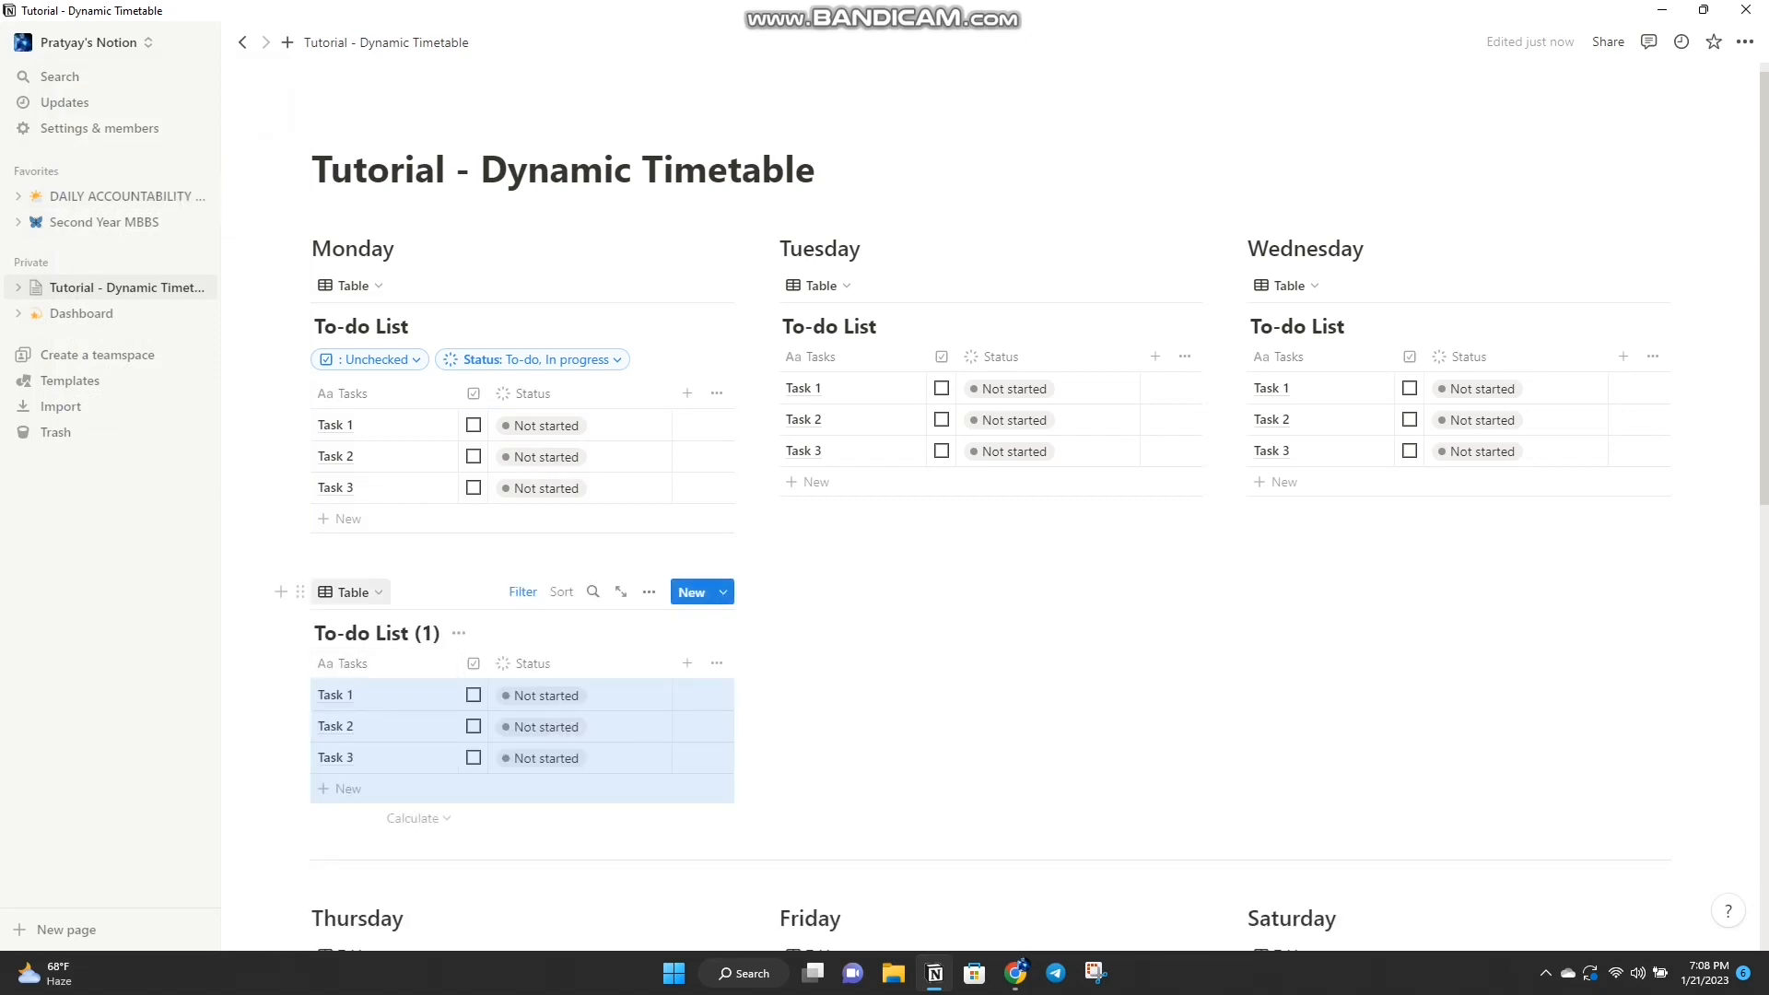
left_click(522, 592)
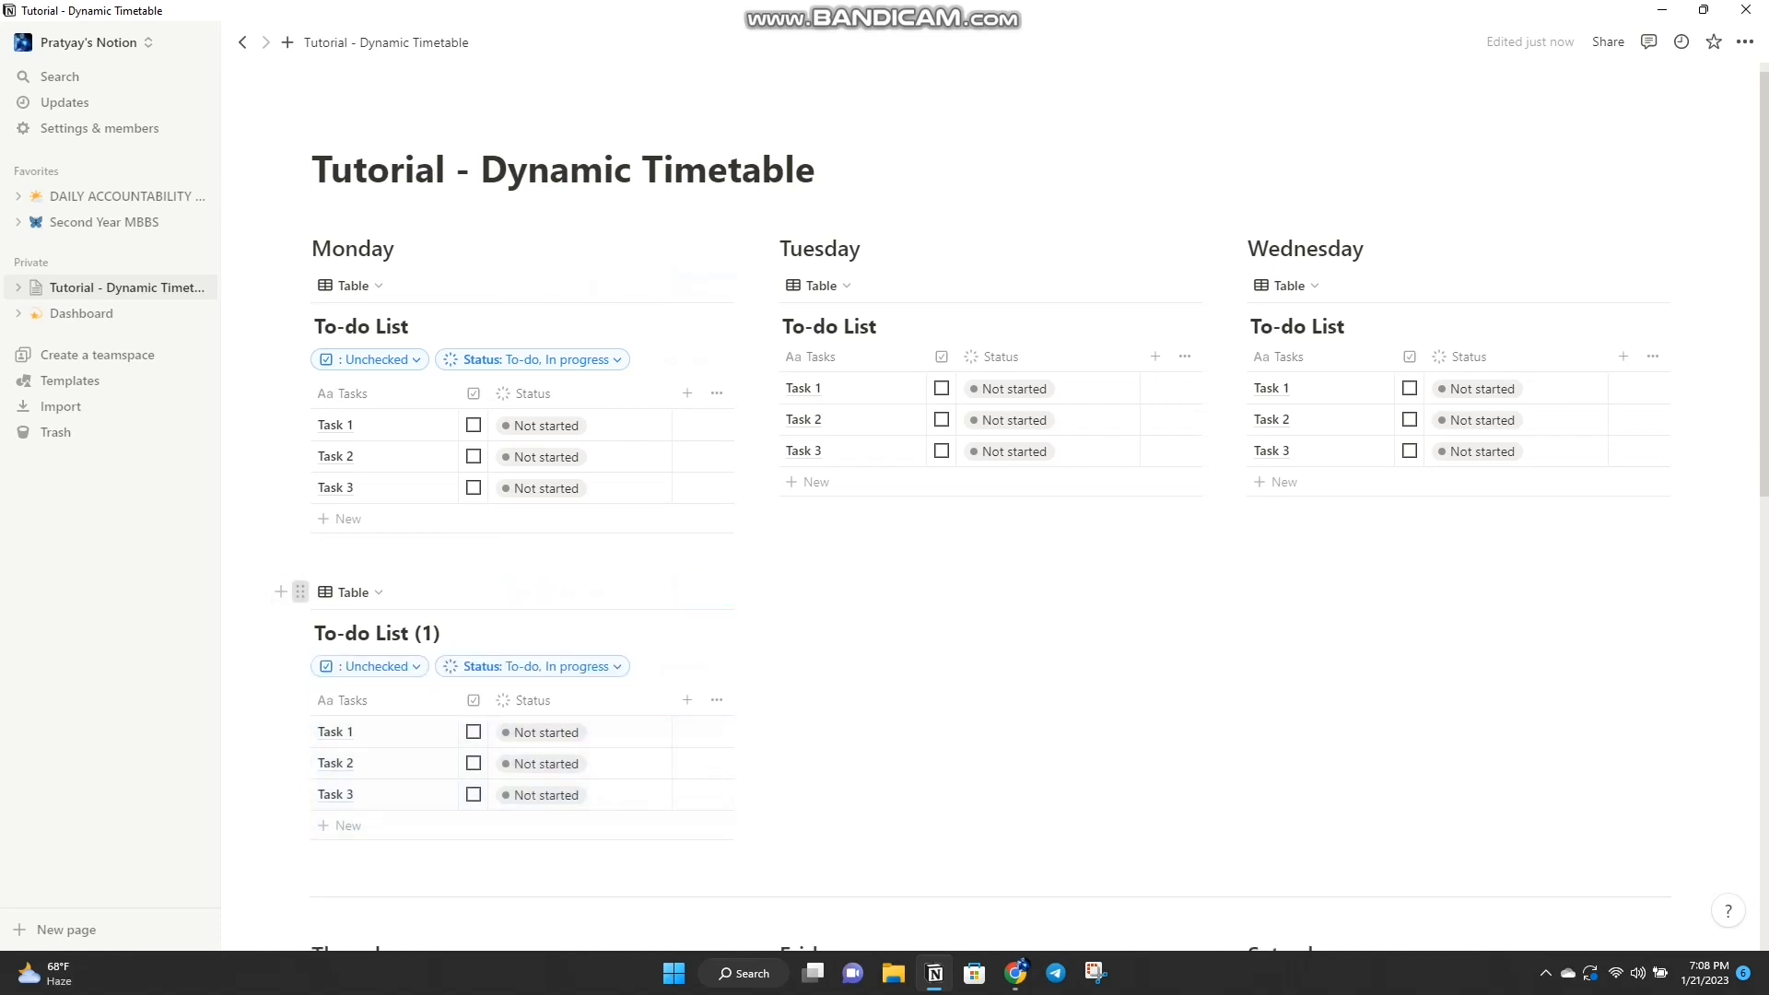
left_click(299, 591)
left_click(97, 434)
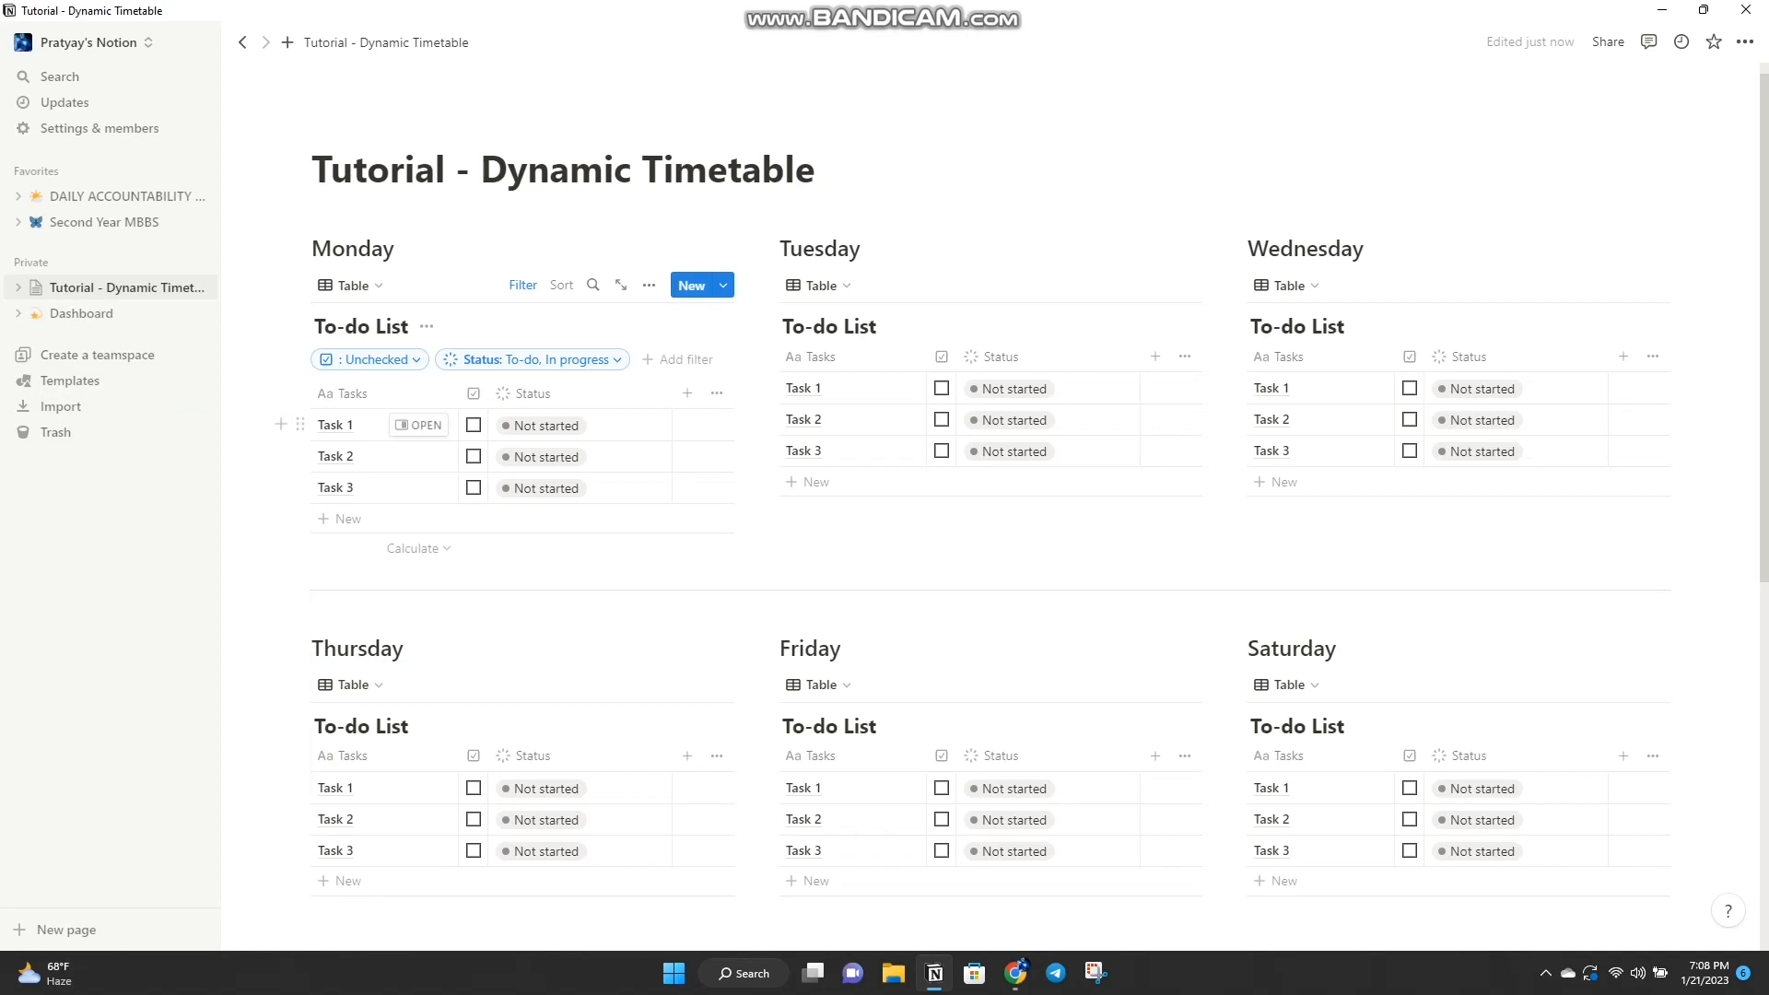
Step: Test the Monday filters by checking off Task 1, setting Task 2's status to In progress and then Done, and checking off Task 3
left_click(473, 425)
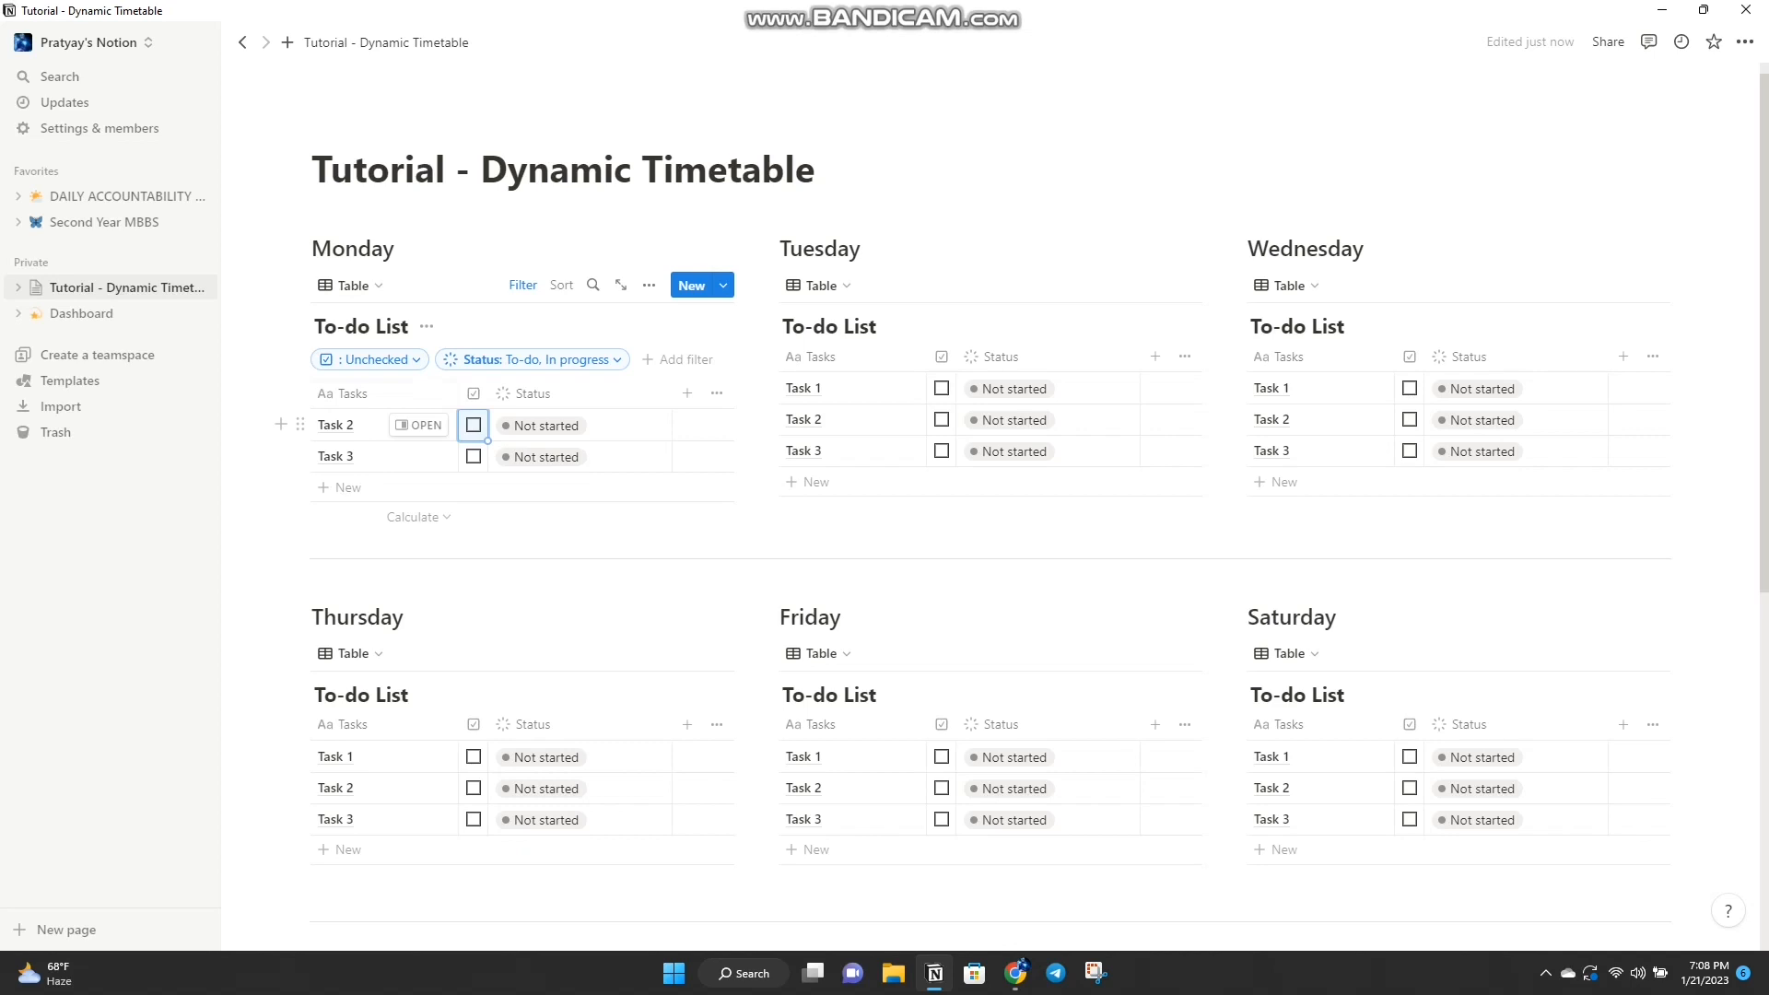
left_click(553, 425)
left_click(553, 486)
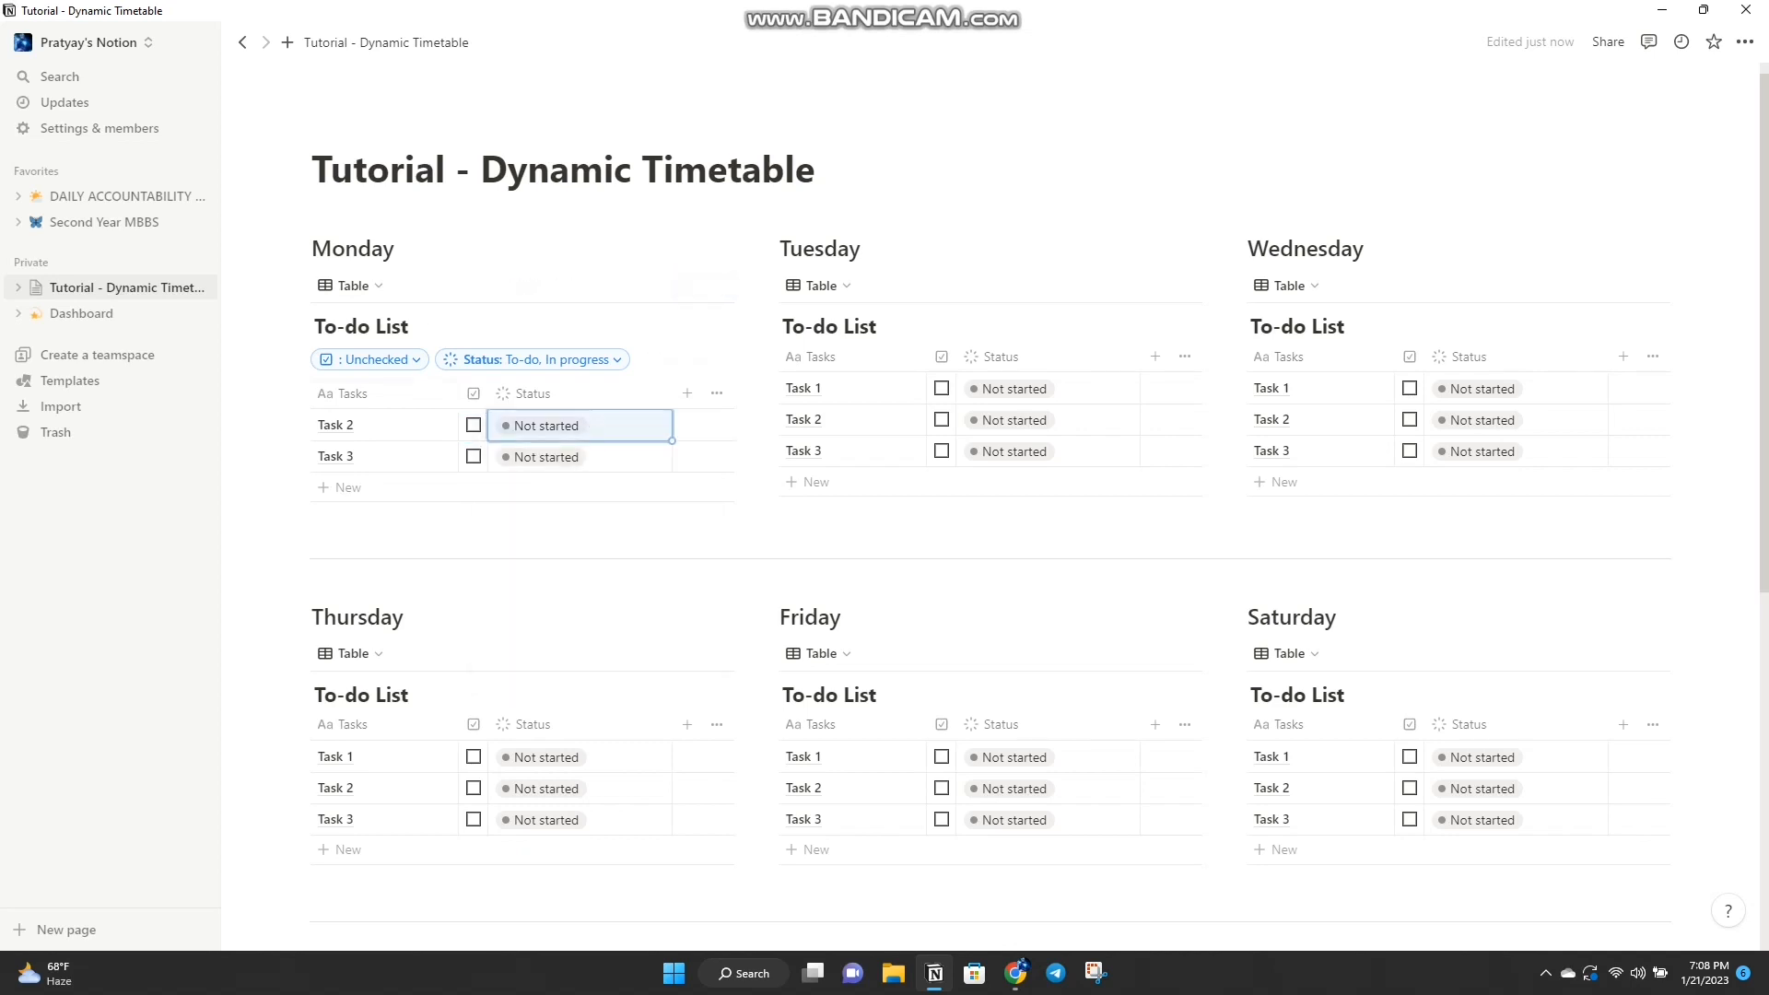
left_click(553, 426)
left_click(548, 555)
left_click(553, 425)
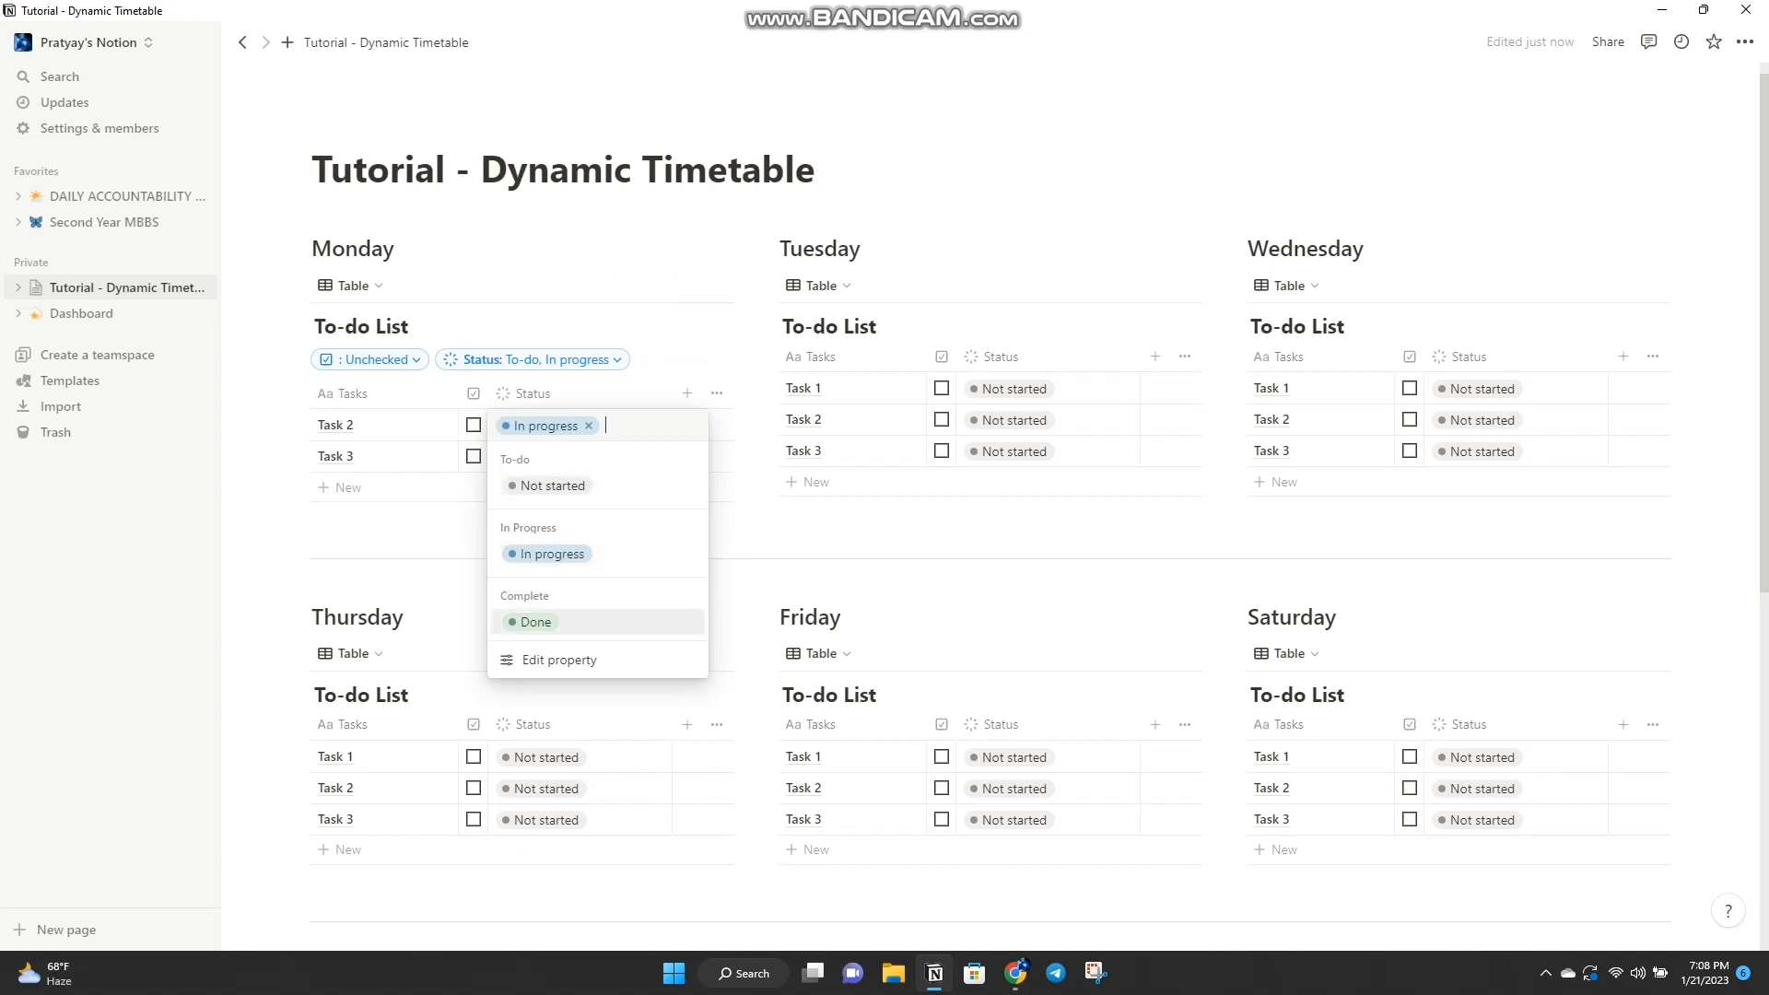
left_click(535, 622)
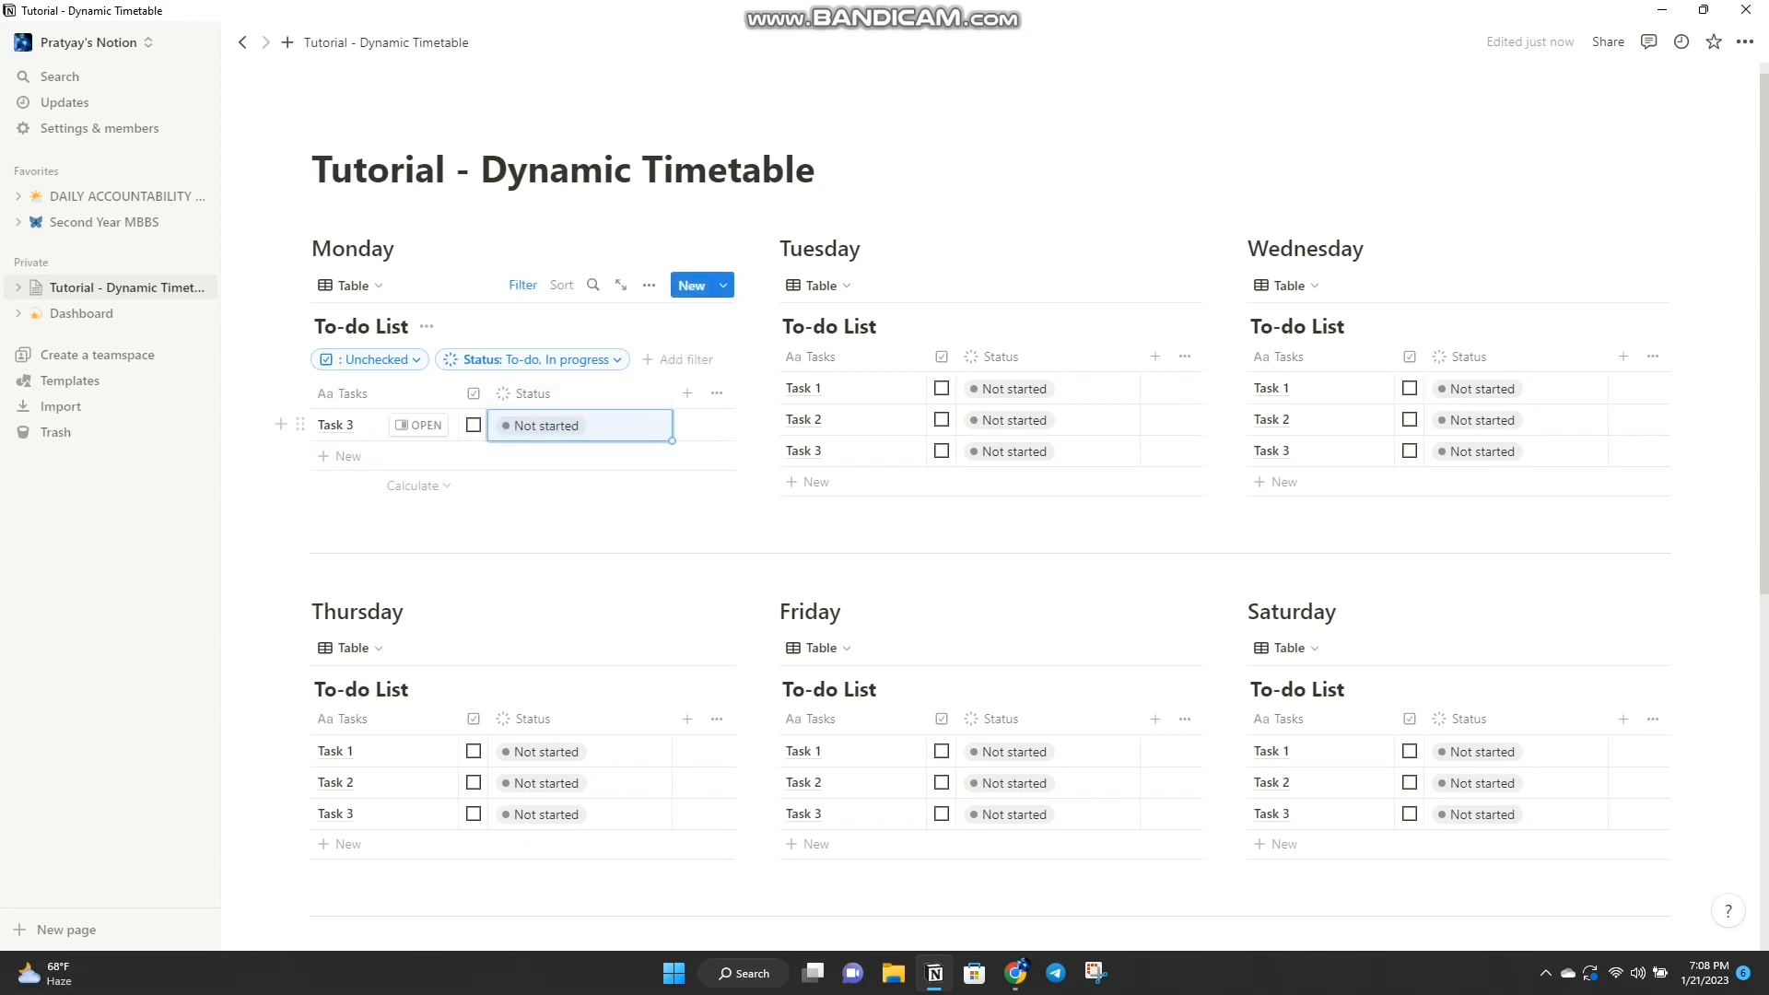
left_click(473, 424)
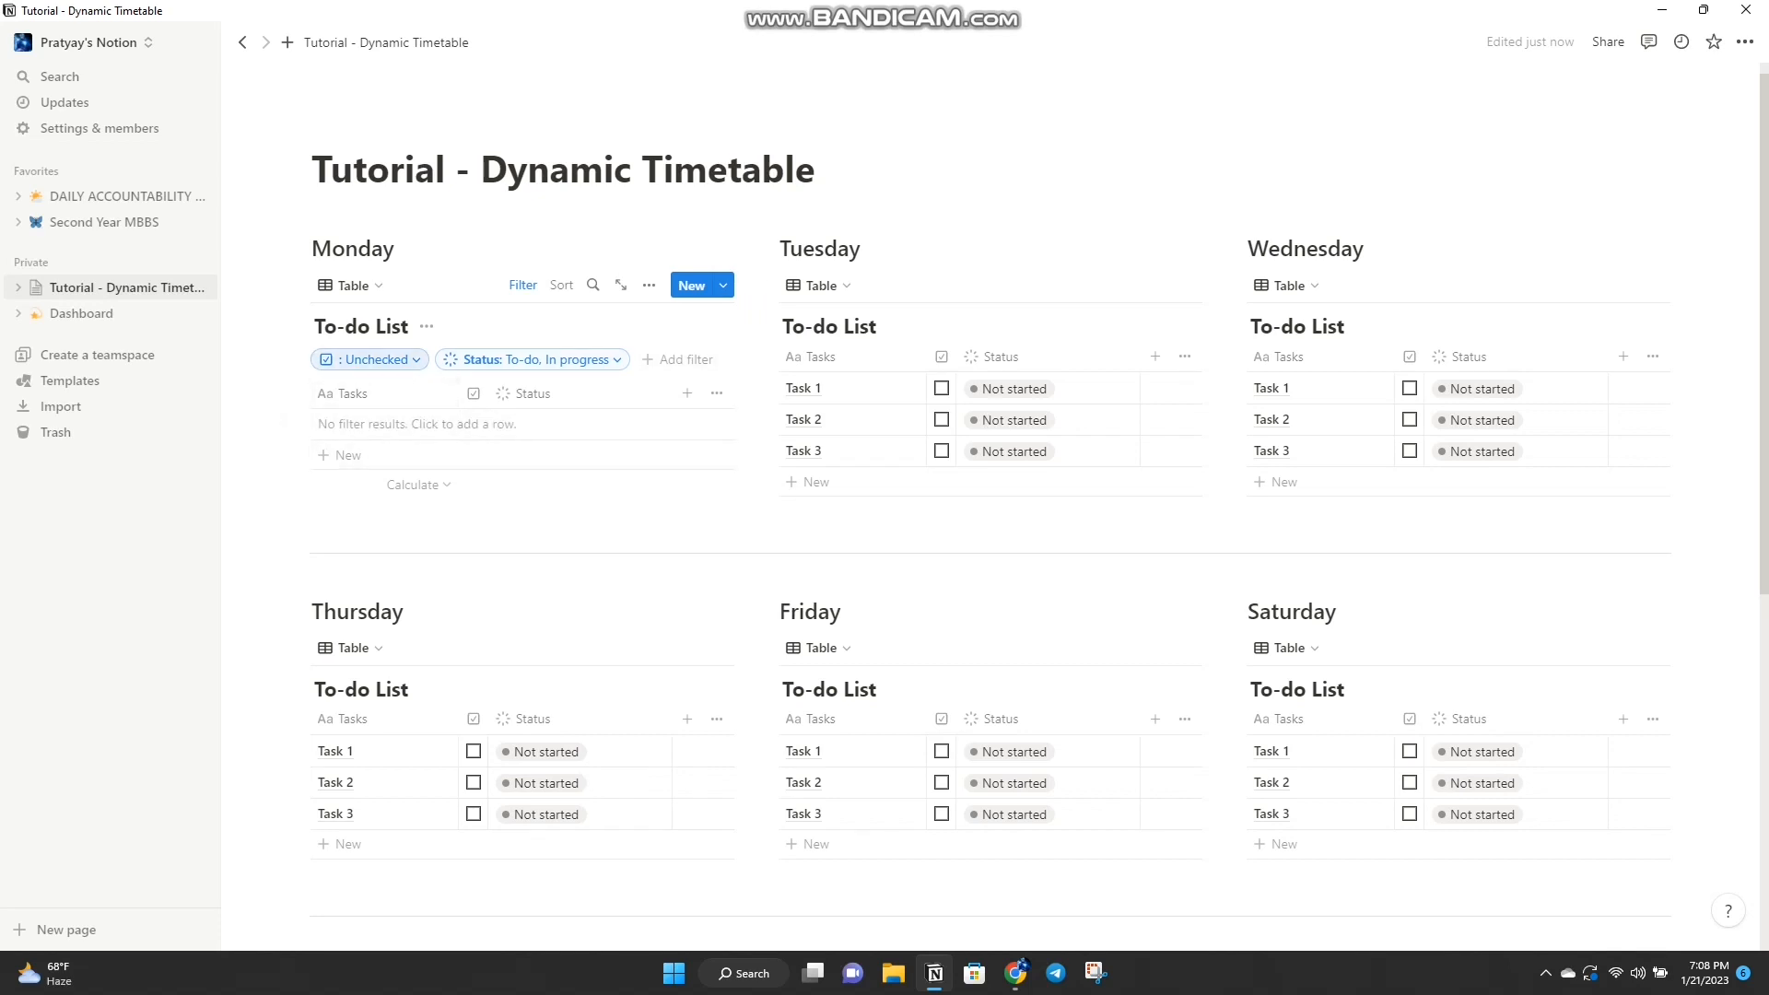
Step: Switch the Monday table's checkbox filter to Checked and include Done in its Status filter
left_click(376, 359)
left_click(304, 446)
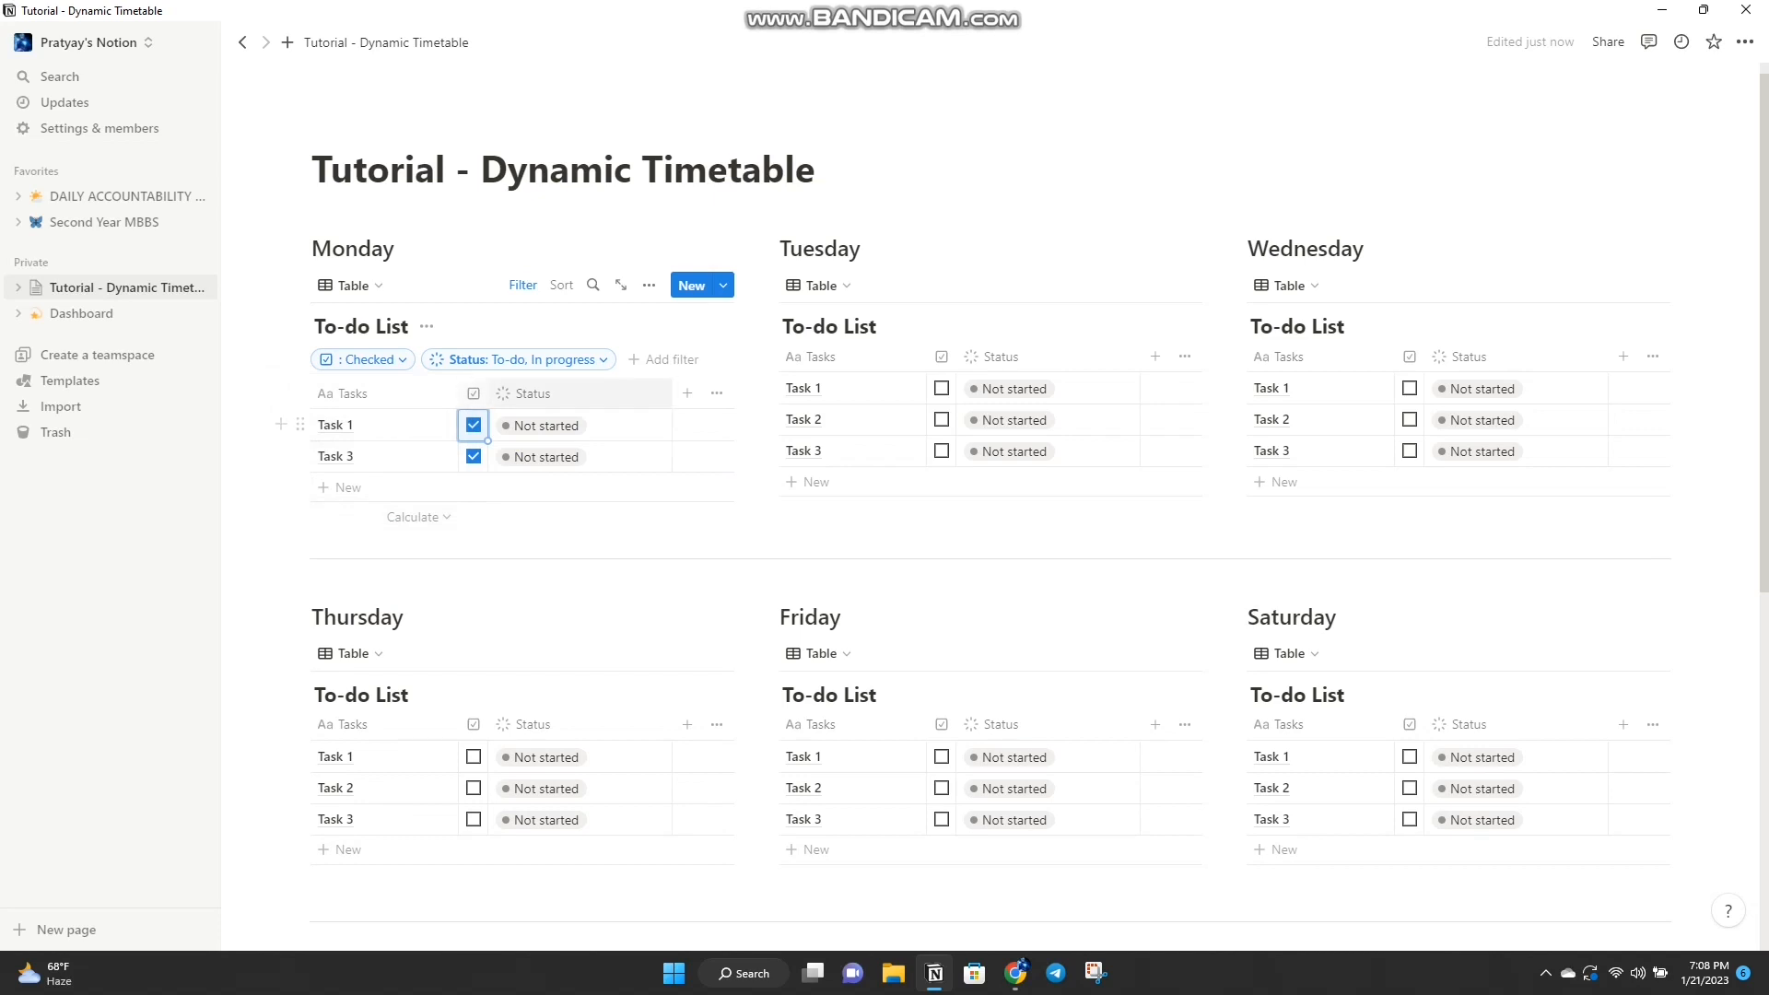
left_click(605, 359)
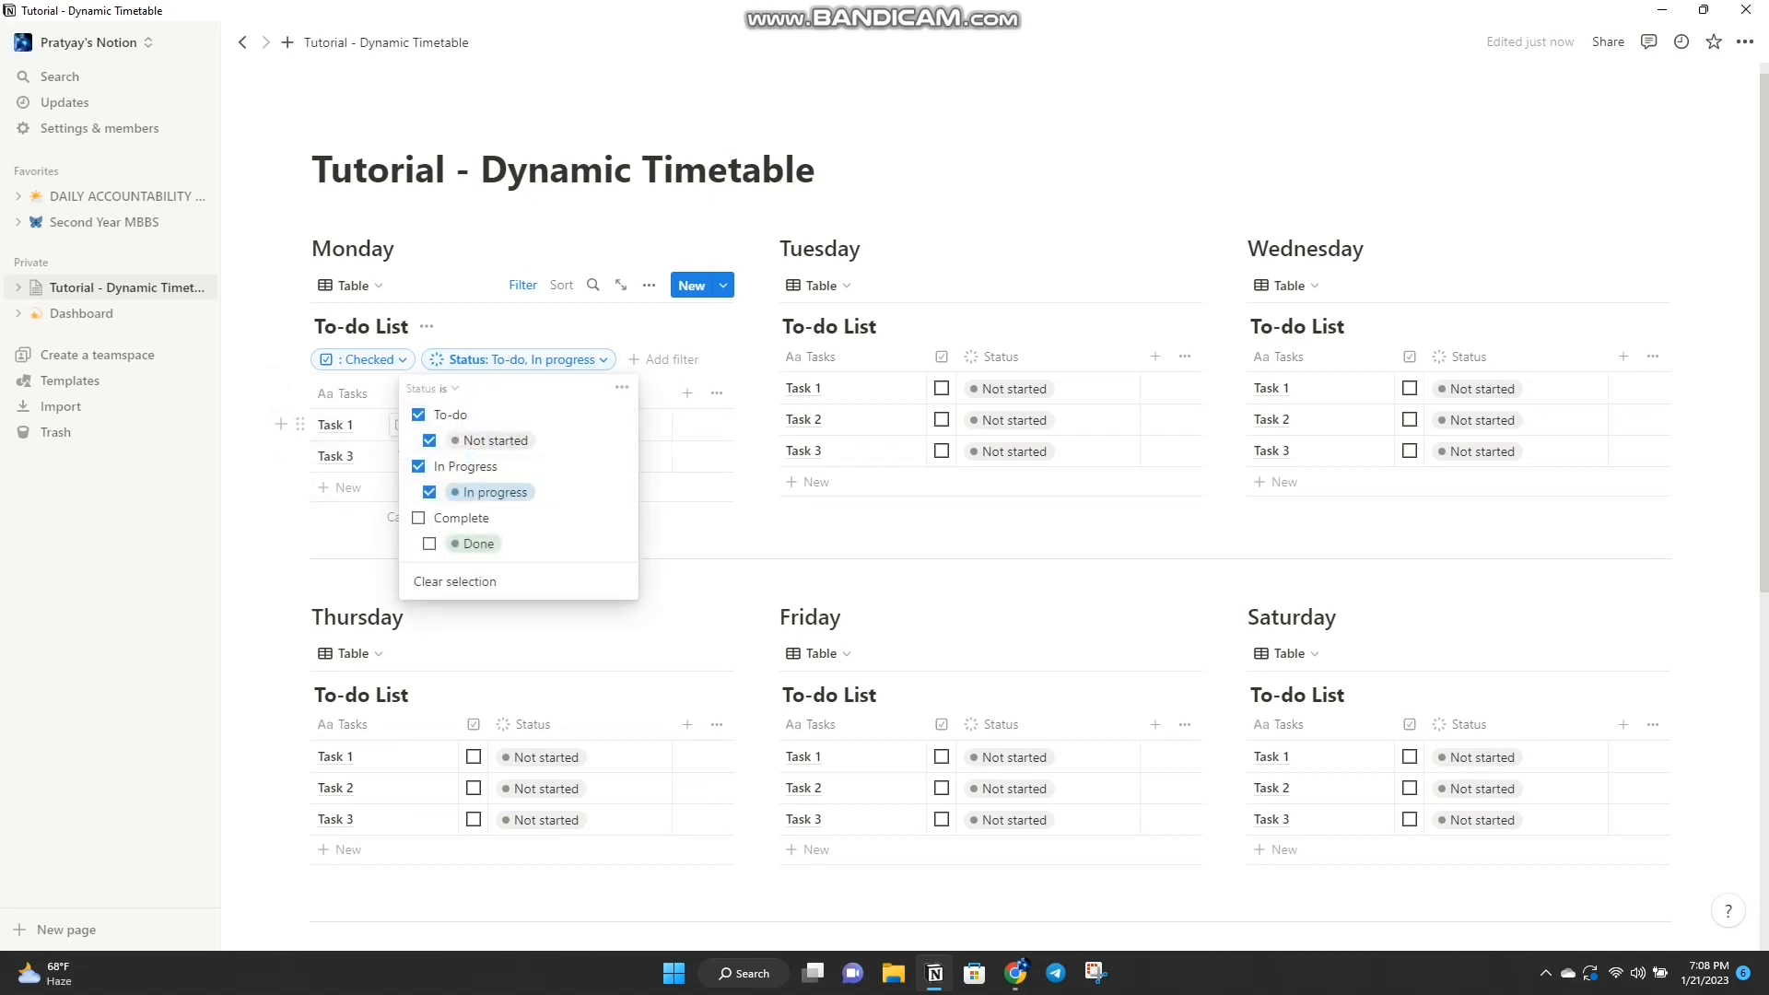
left_click(429, 544)
left_click(311, 249)
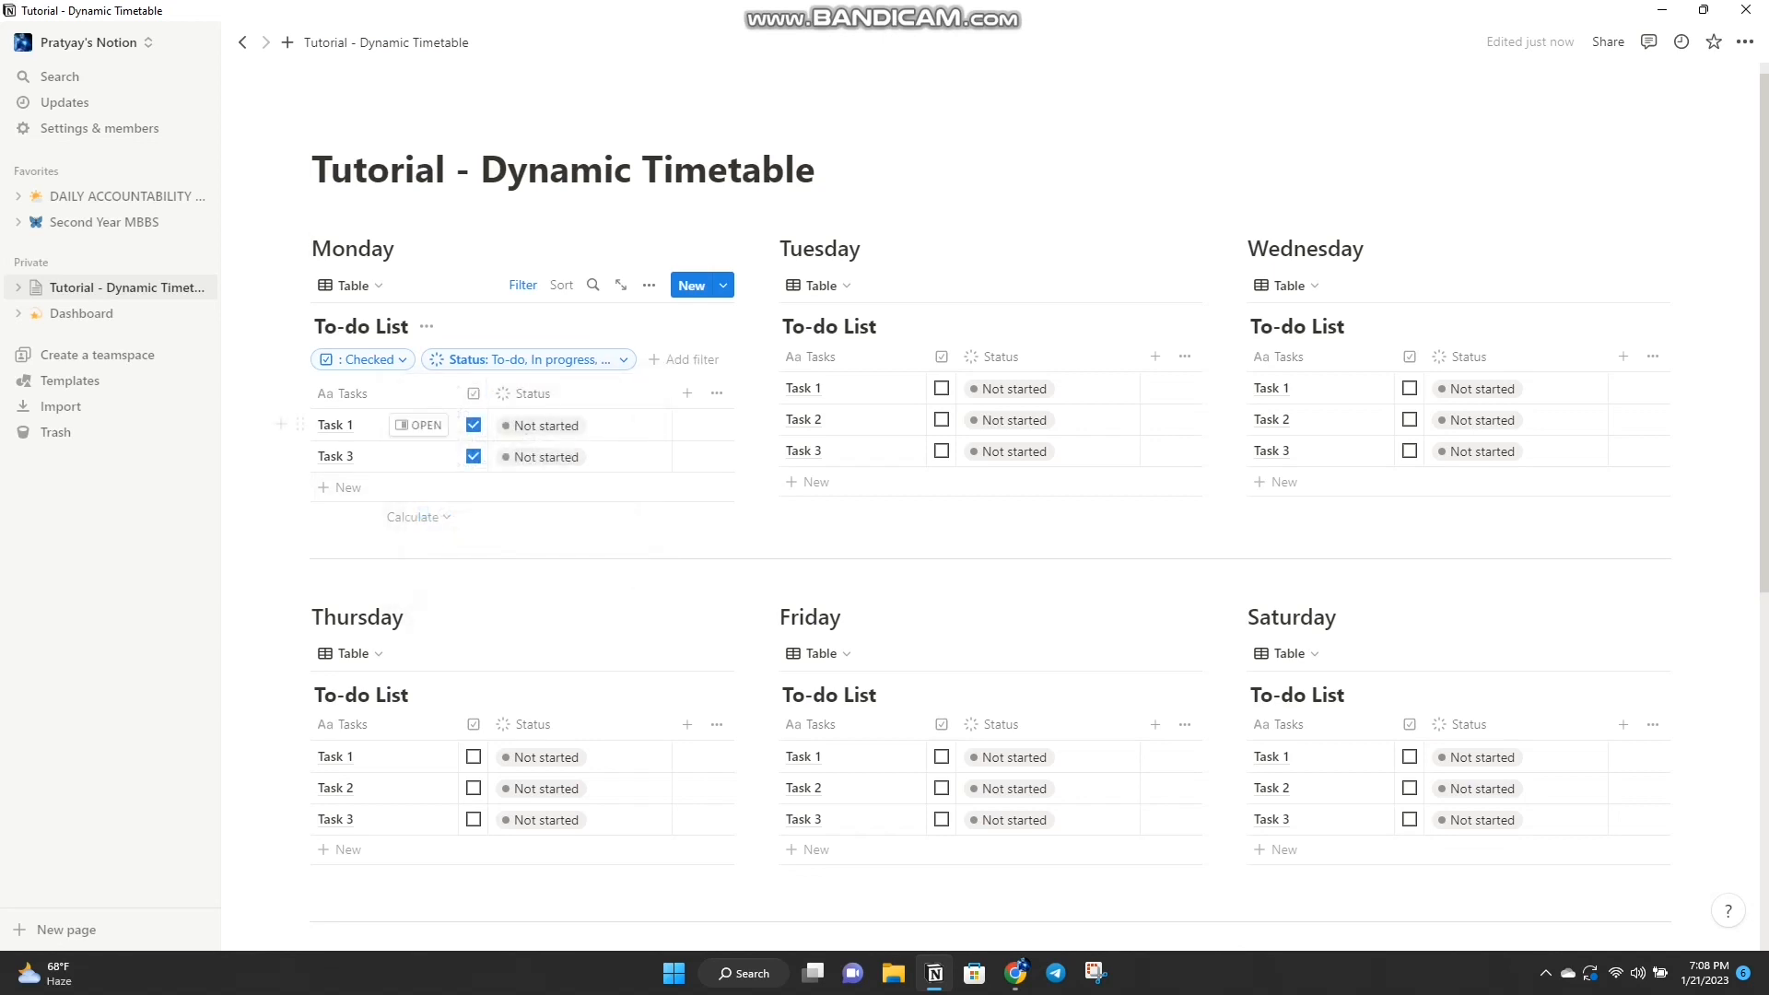
Step: Set the Monday table's checkbox filter to Unchecked, and after checking the list clear that filter's value
left_click(365, 361)
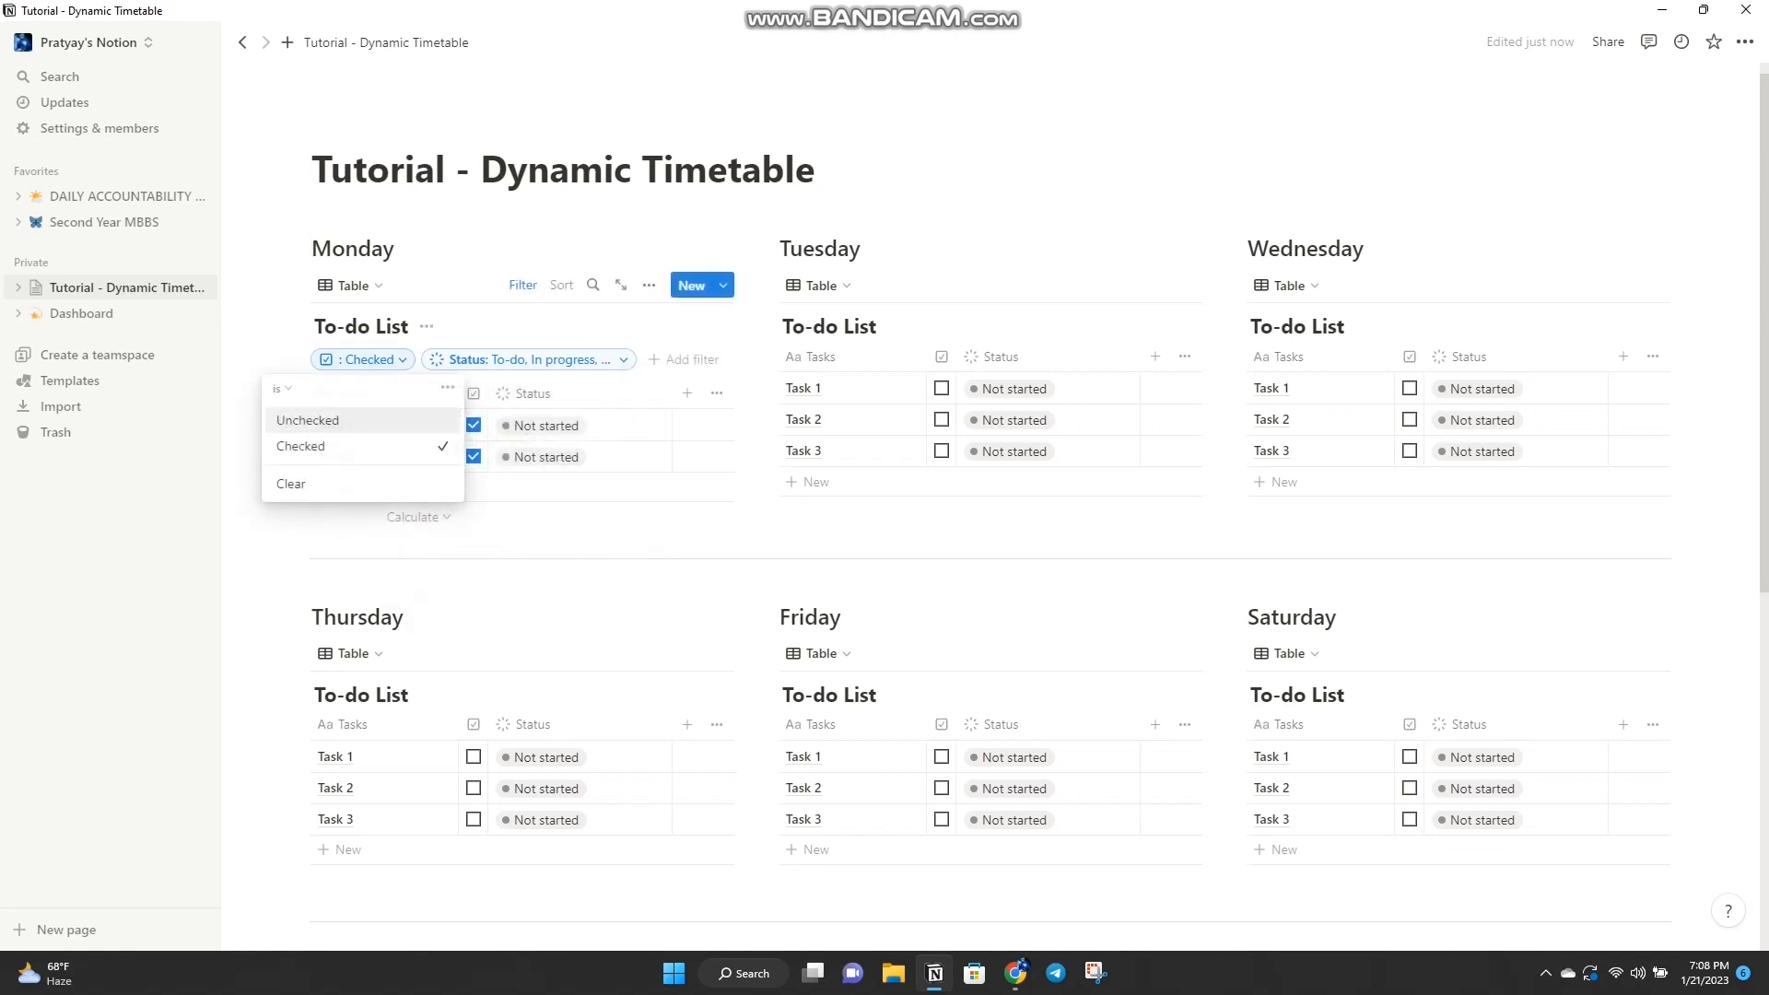
left_click(307, 420)
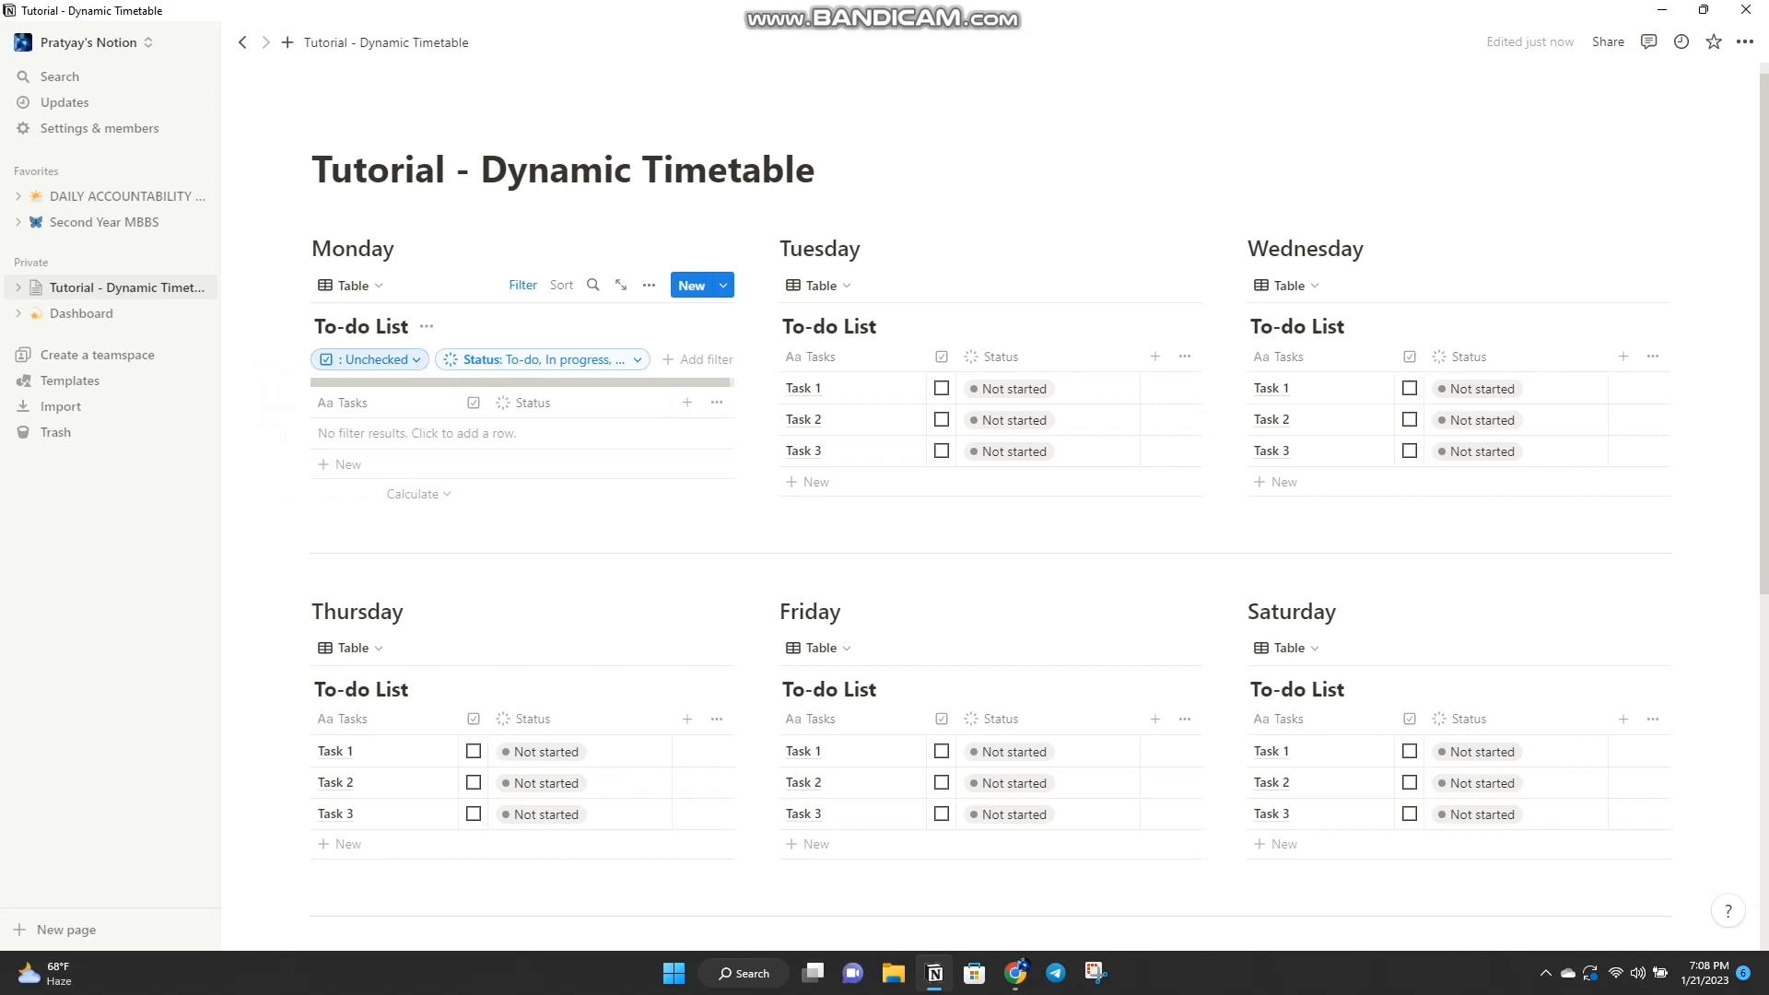
left_click(368, 360)
left_click(304, 482)
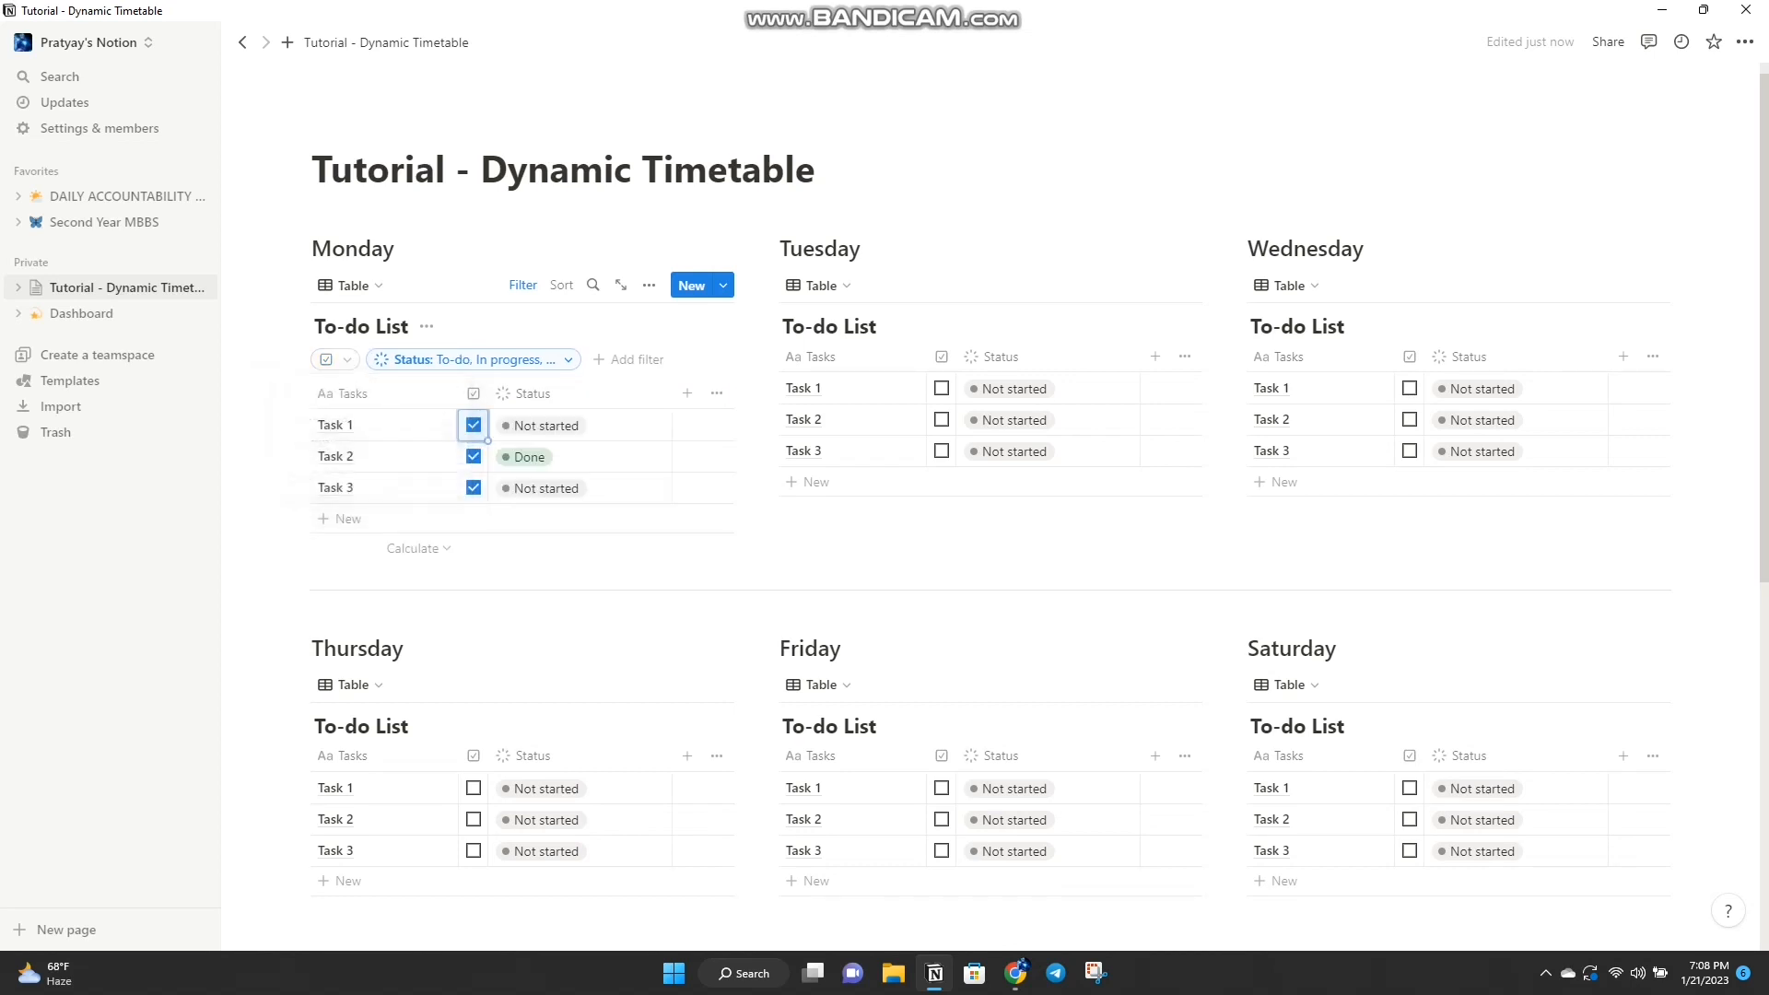
Step: Uncheck all the Monday tasks and set Task 2's status to Not started
left_click(474, 456)
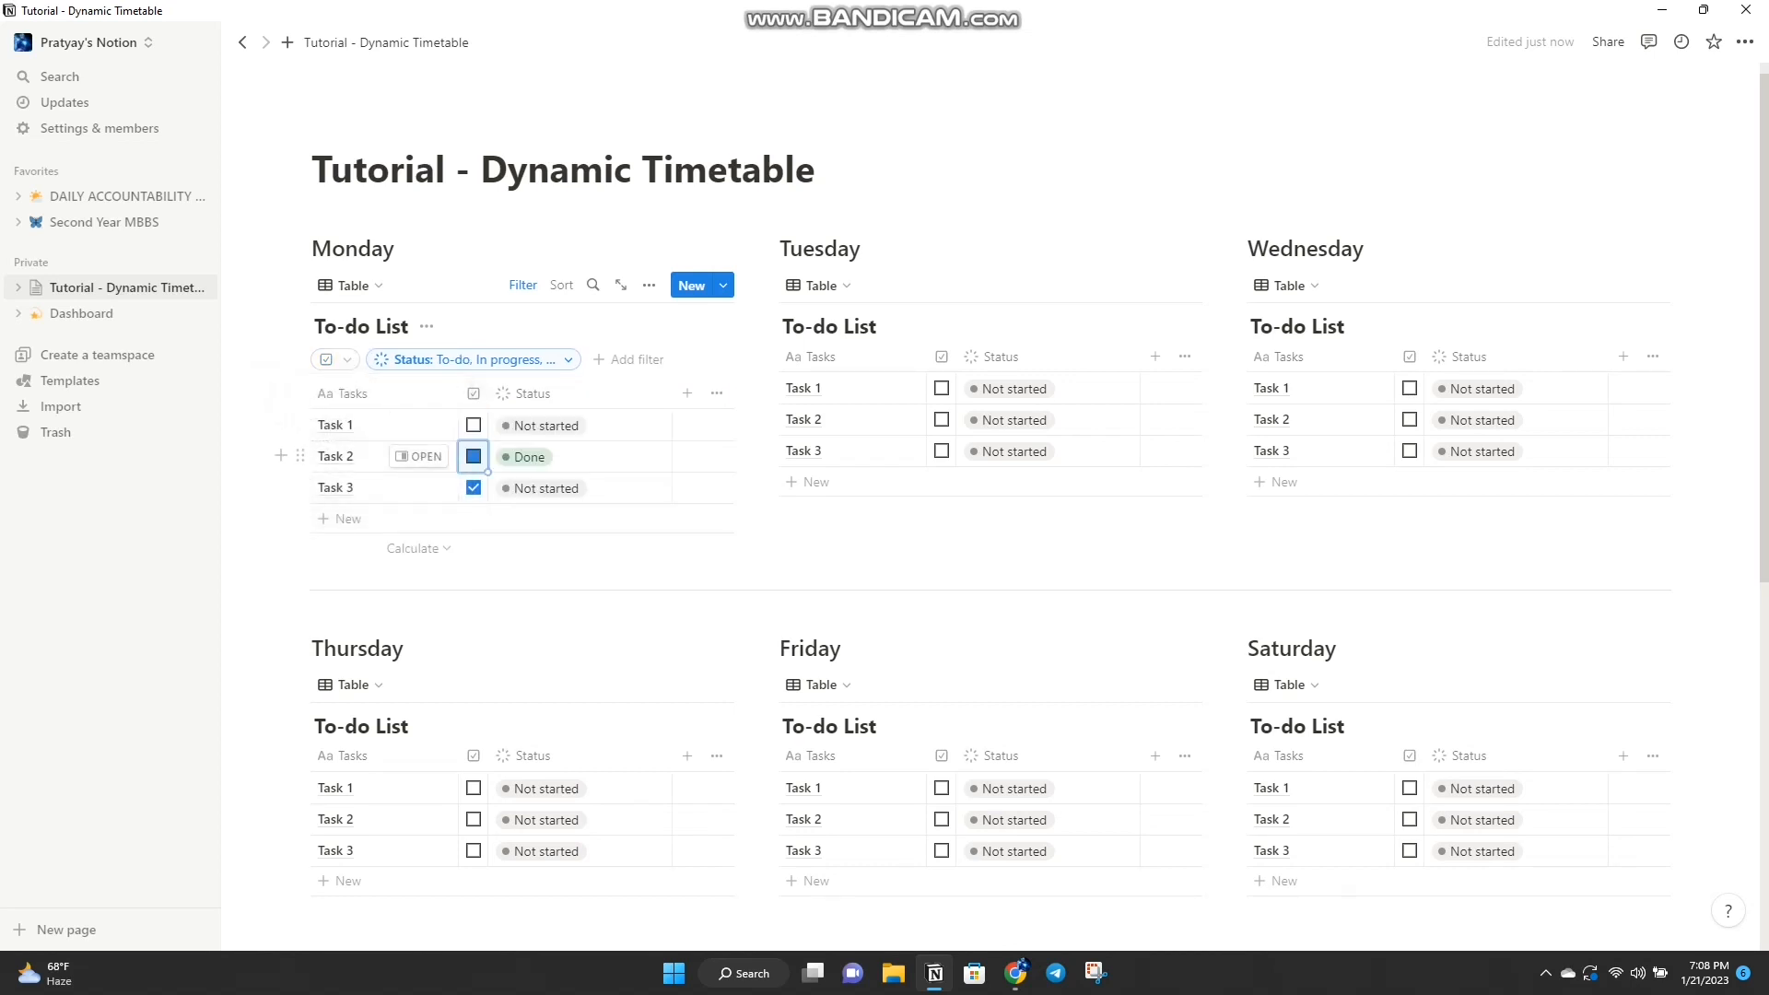
left_click(473, 488)
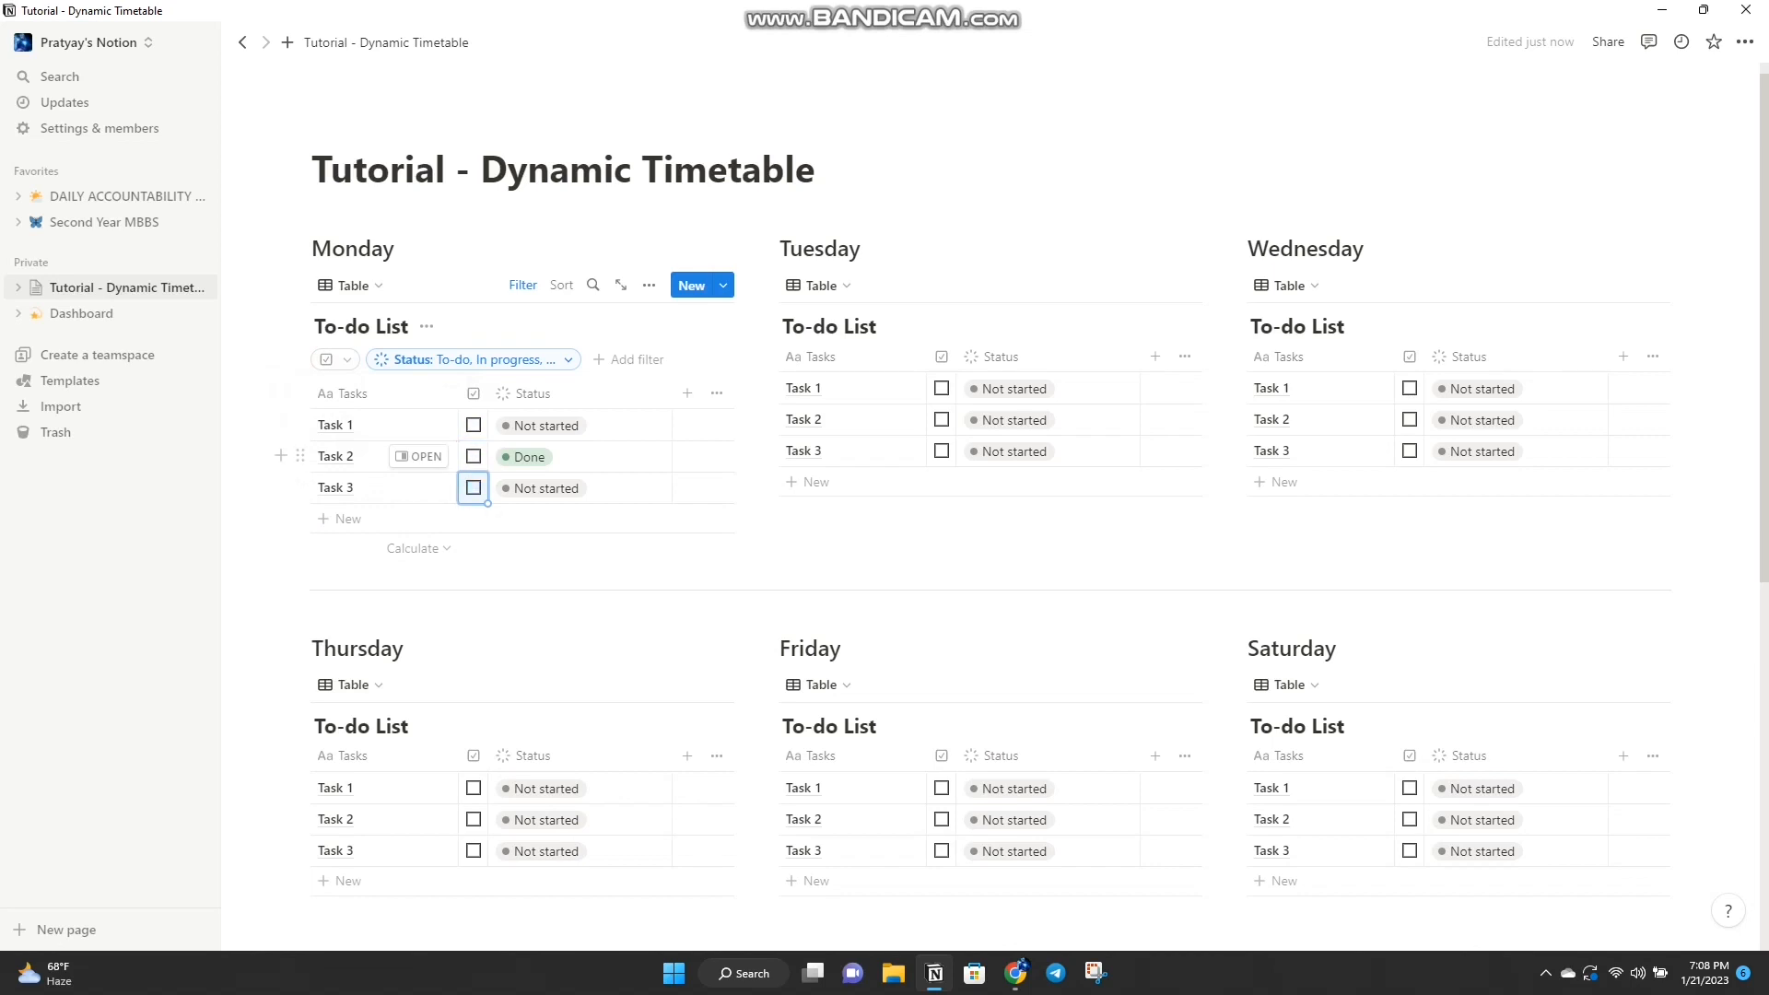
left_click(530, 456)
left_click(544, 517)
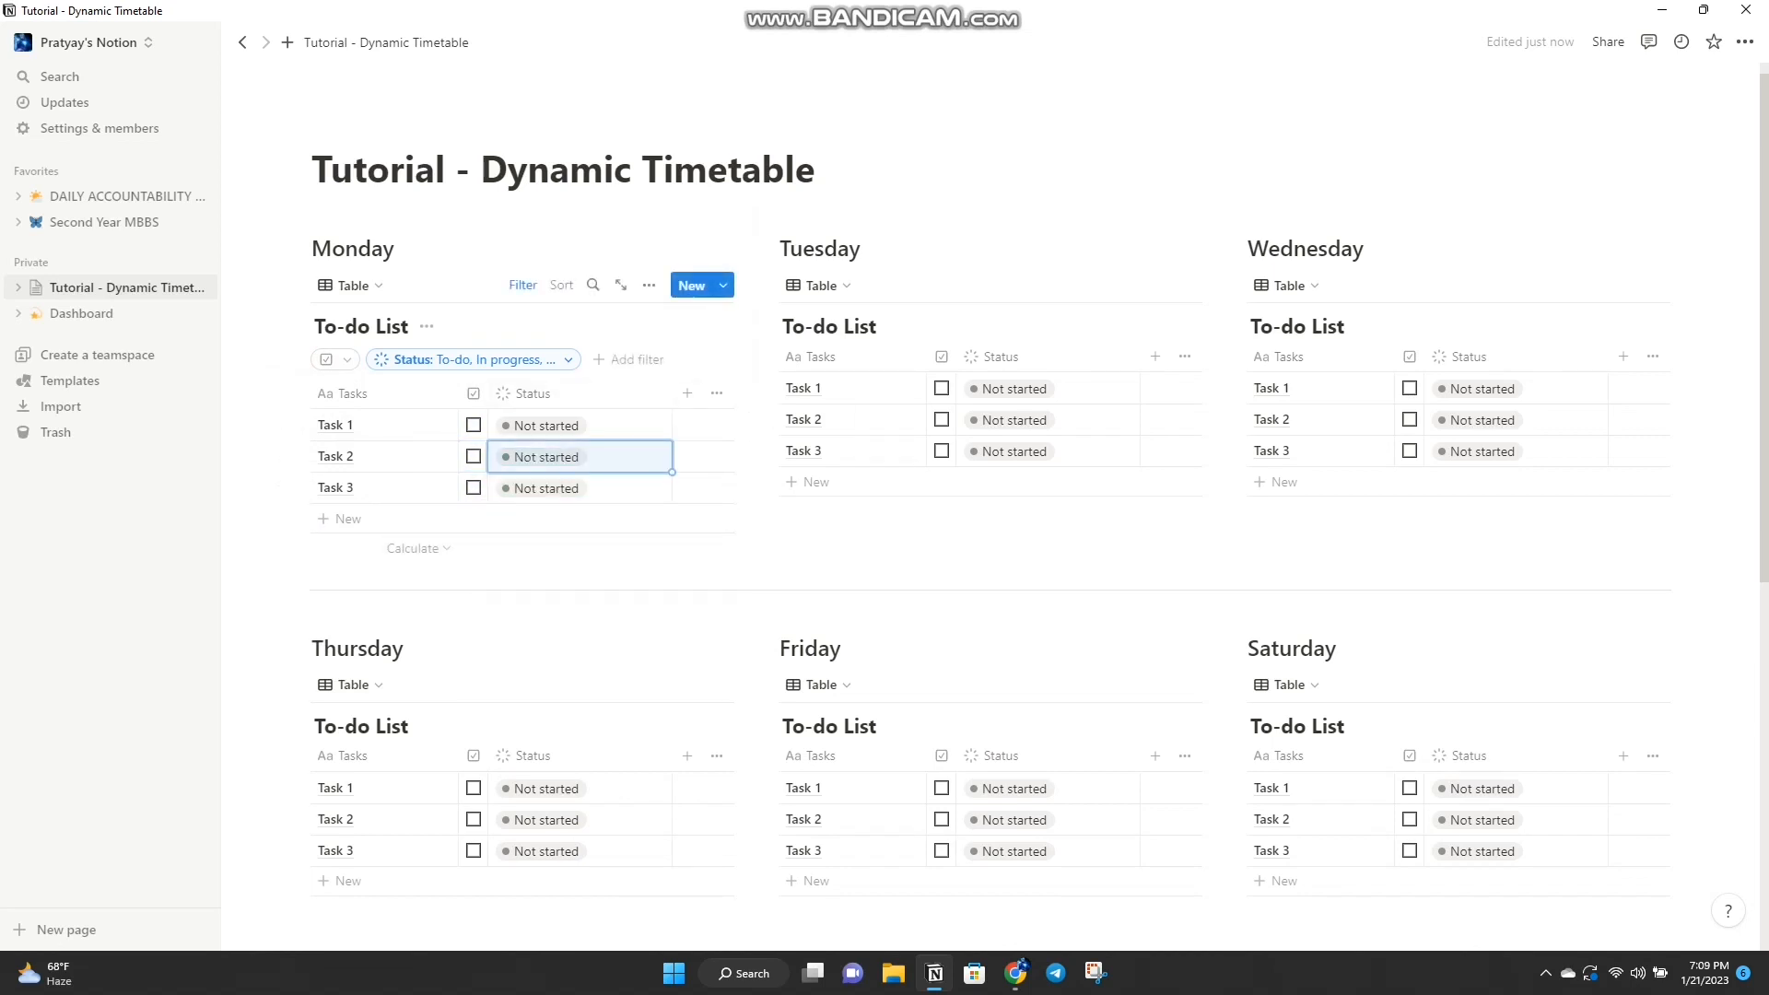
Step: Add a checkbox filter to the Tuesday To-do List table and set it to Unchecked
left_click(991, 284)
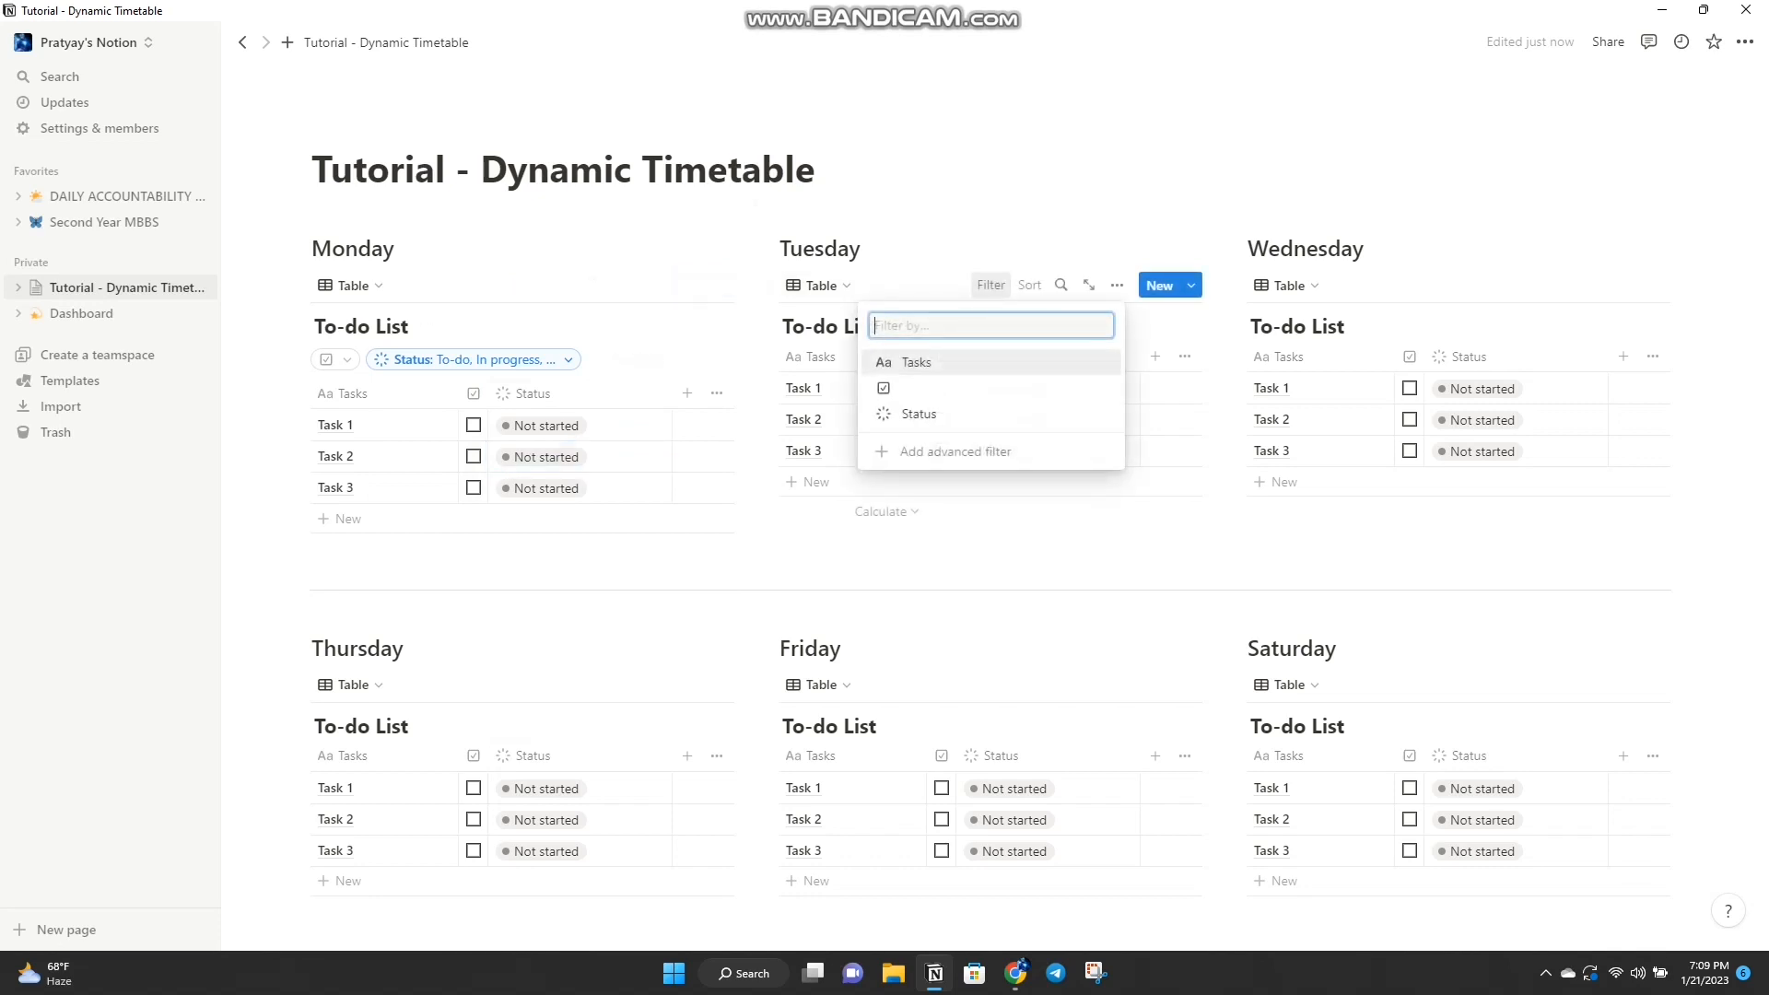
left_click(977, 388)
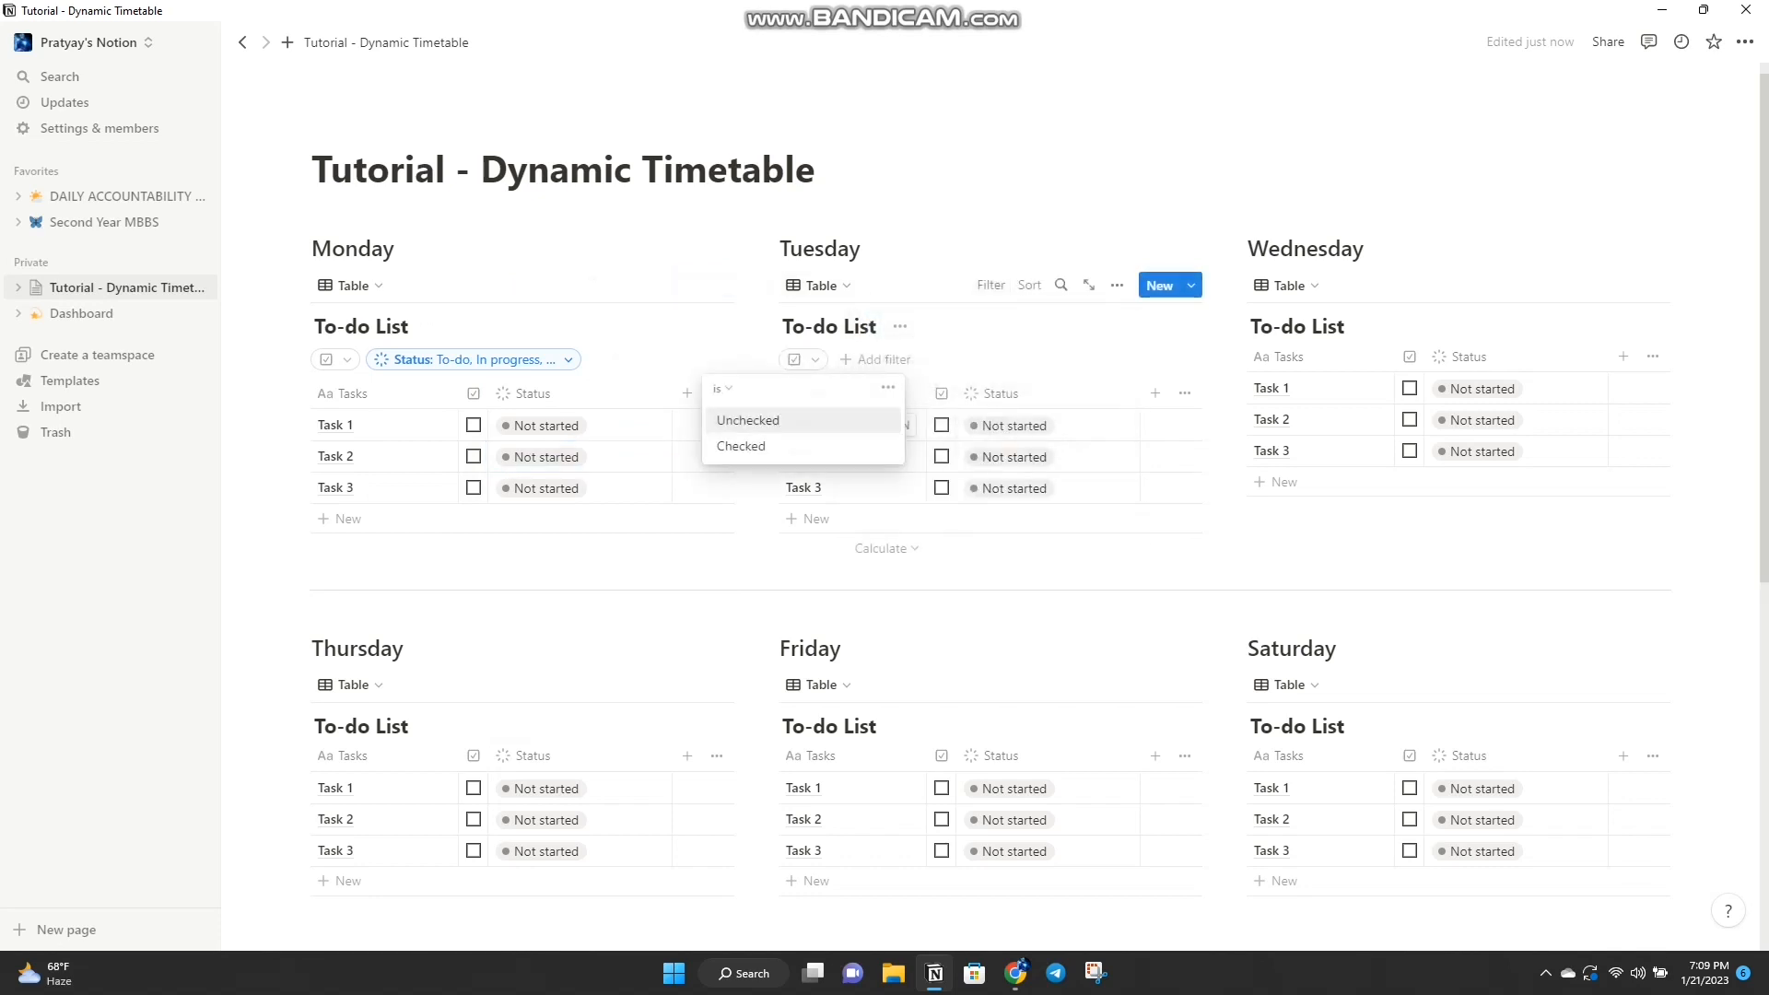
left_click(802, 421)
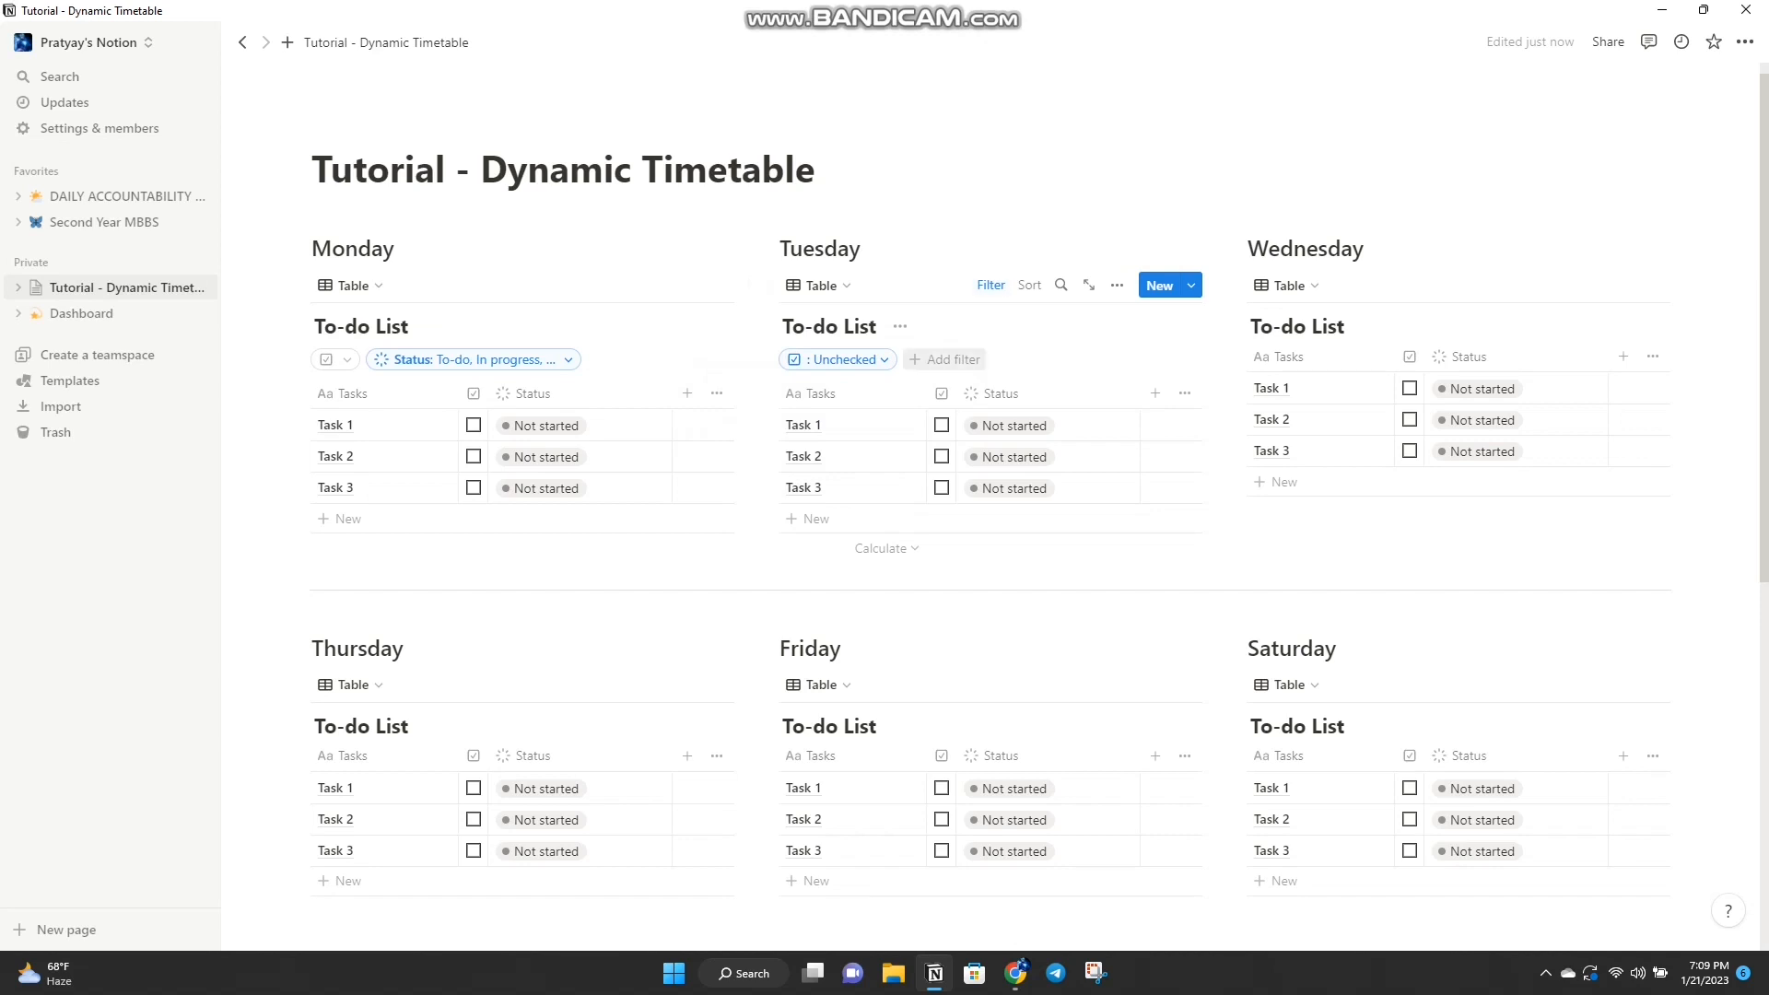
Step: Add a Status filter to the Tuesday table with the To-do and In Progress groups selected
left_click(944, 359)
left_click(872, 461)
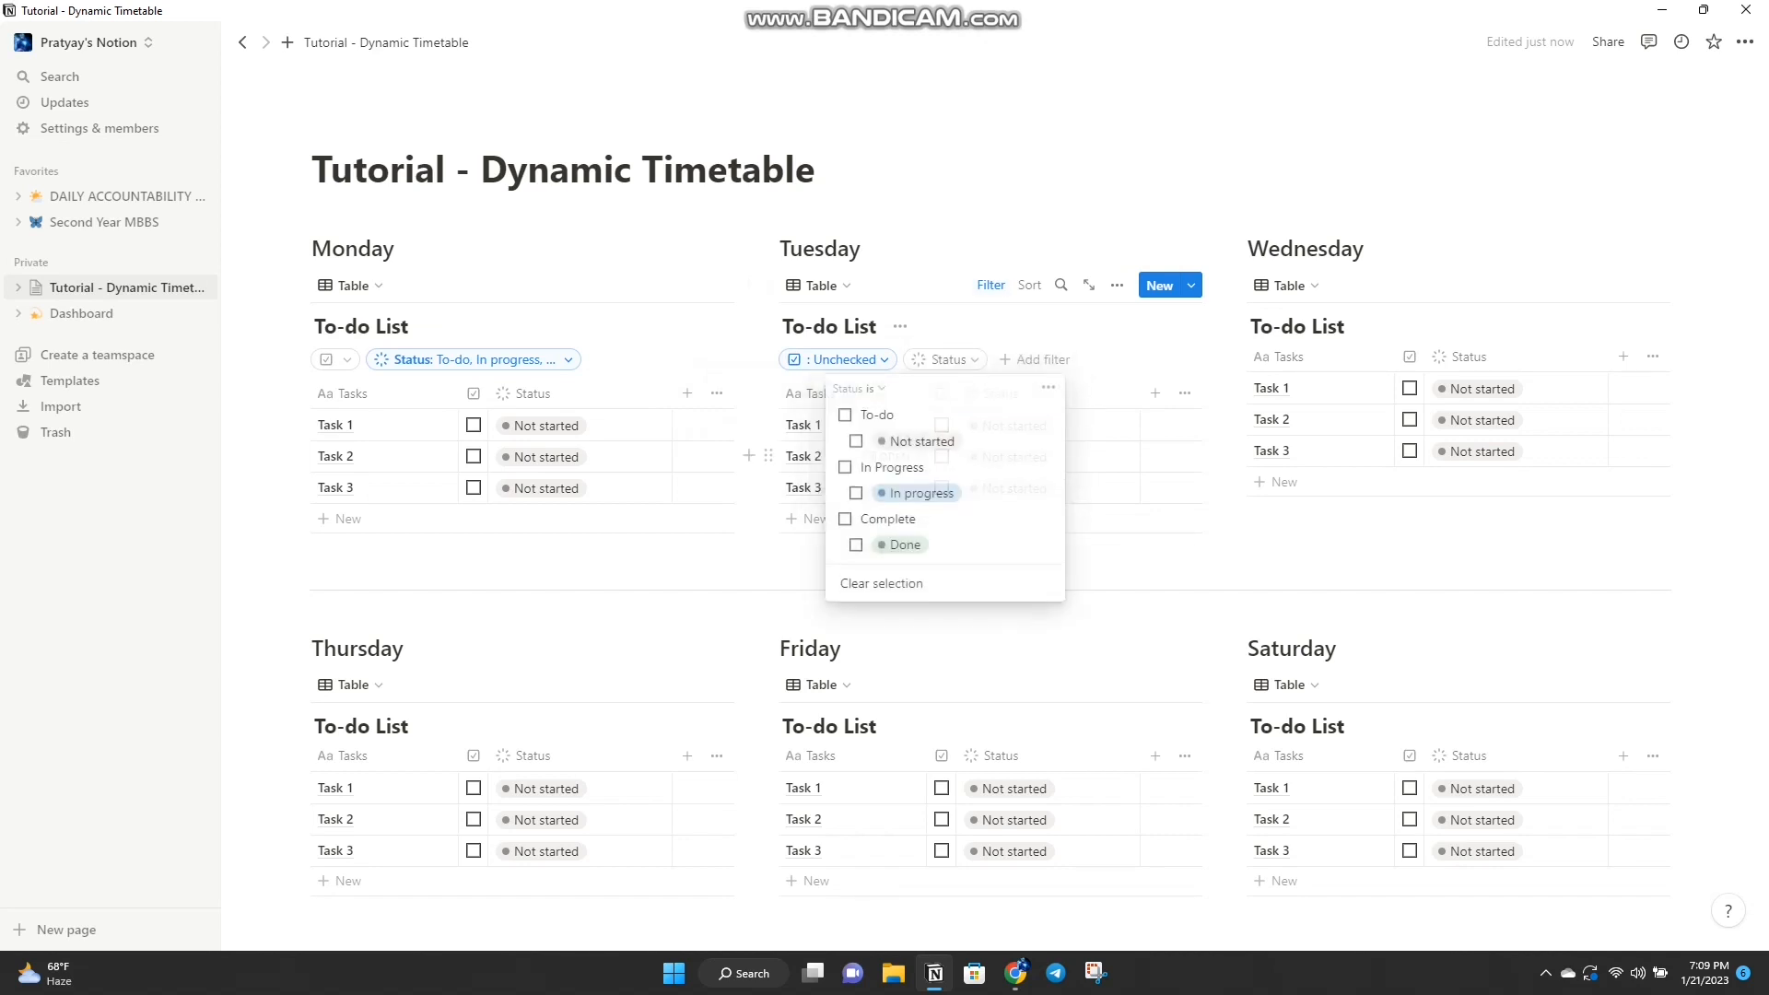
left_click(846, 415)
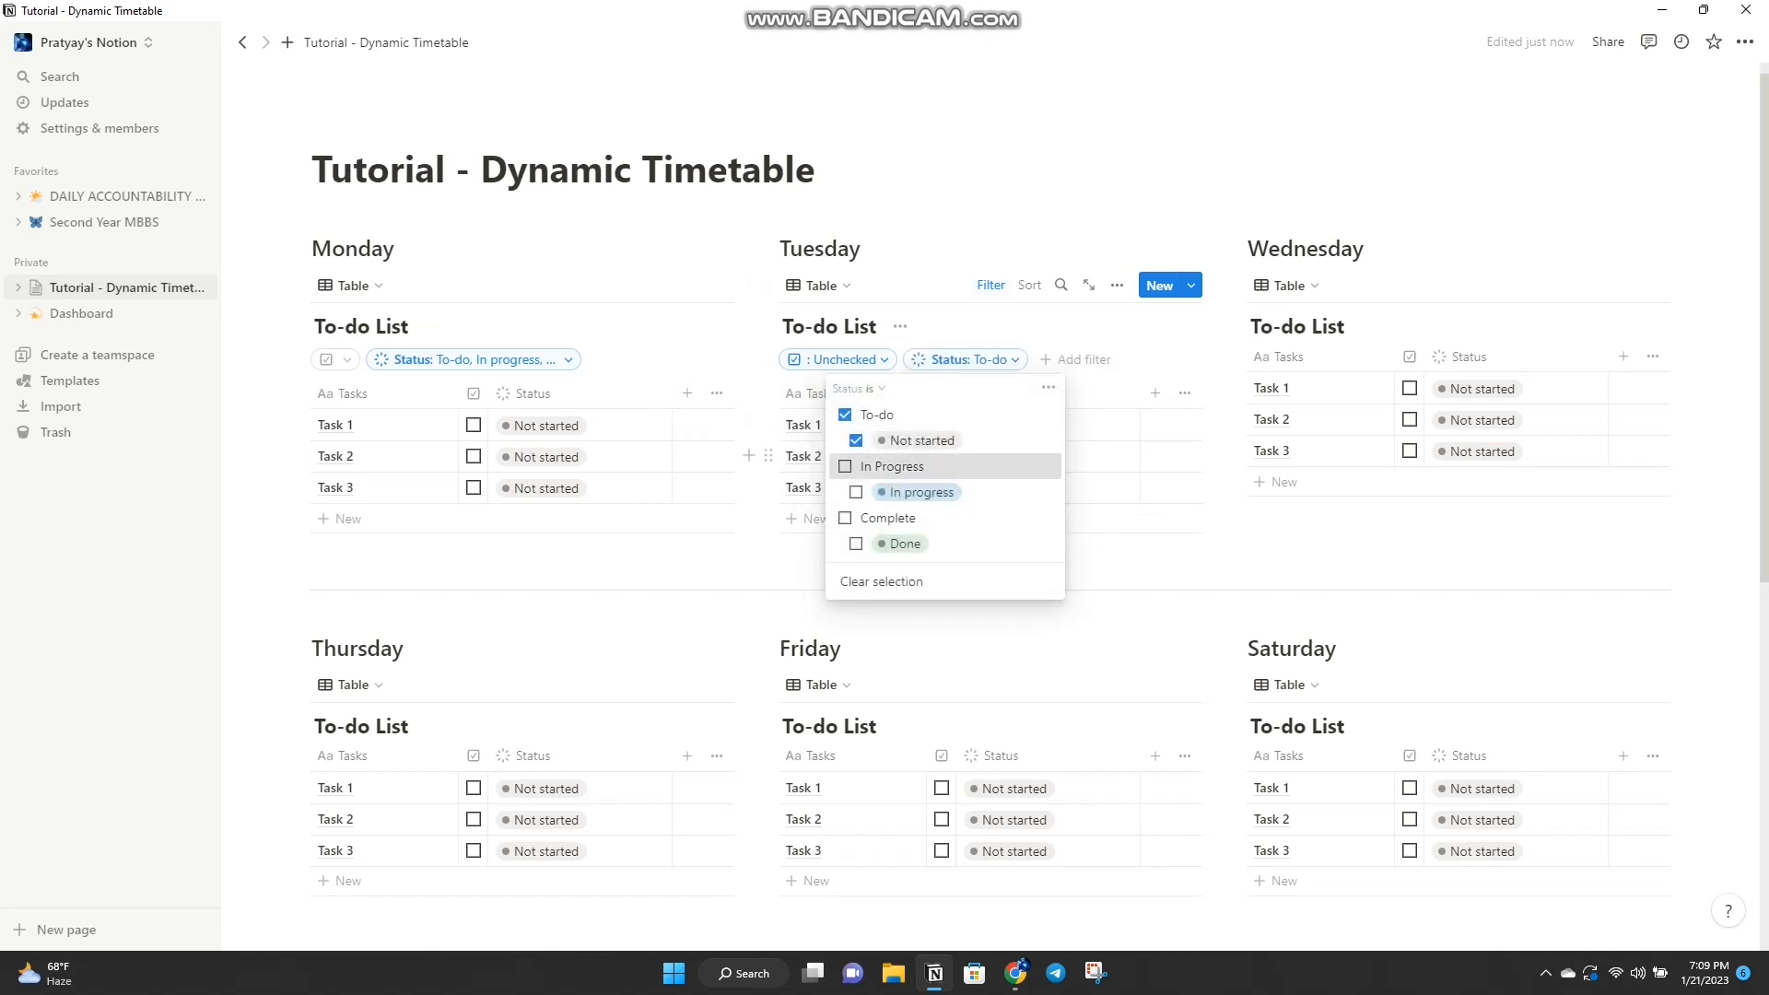
left_click(846, 466)
left_click(756, 457)
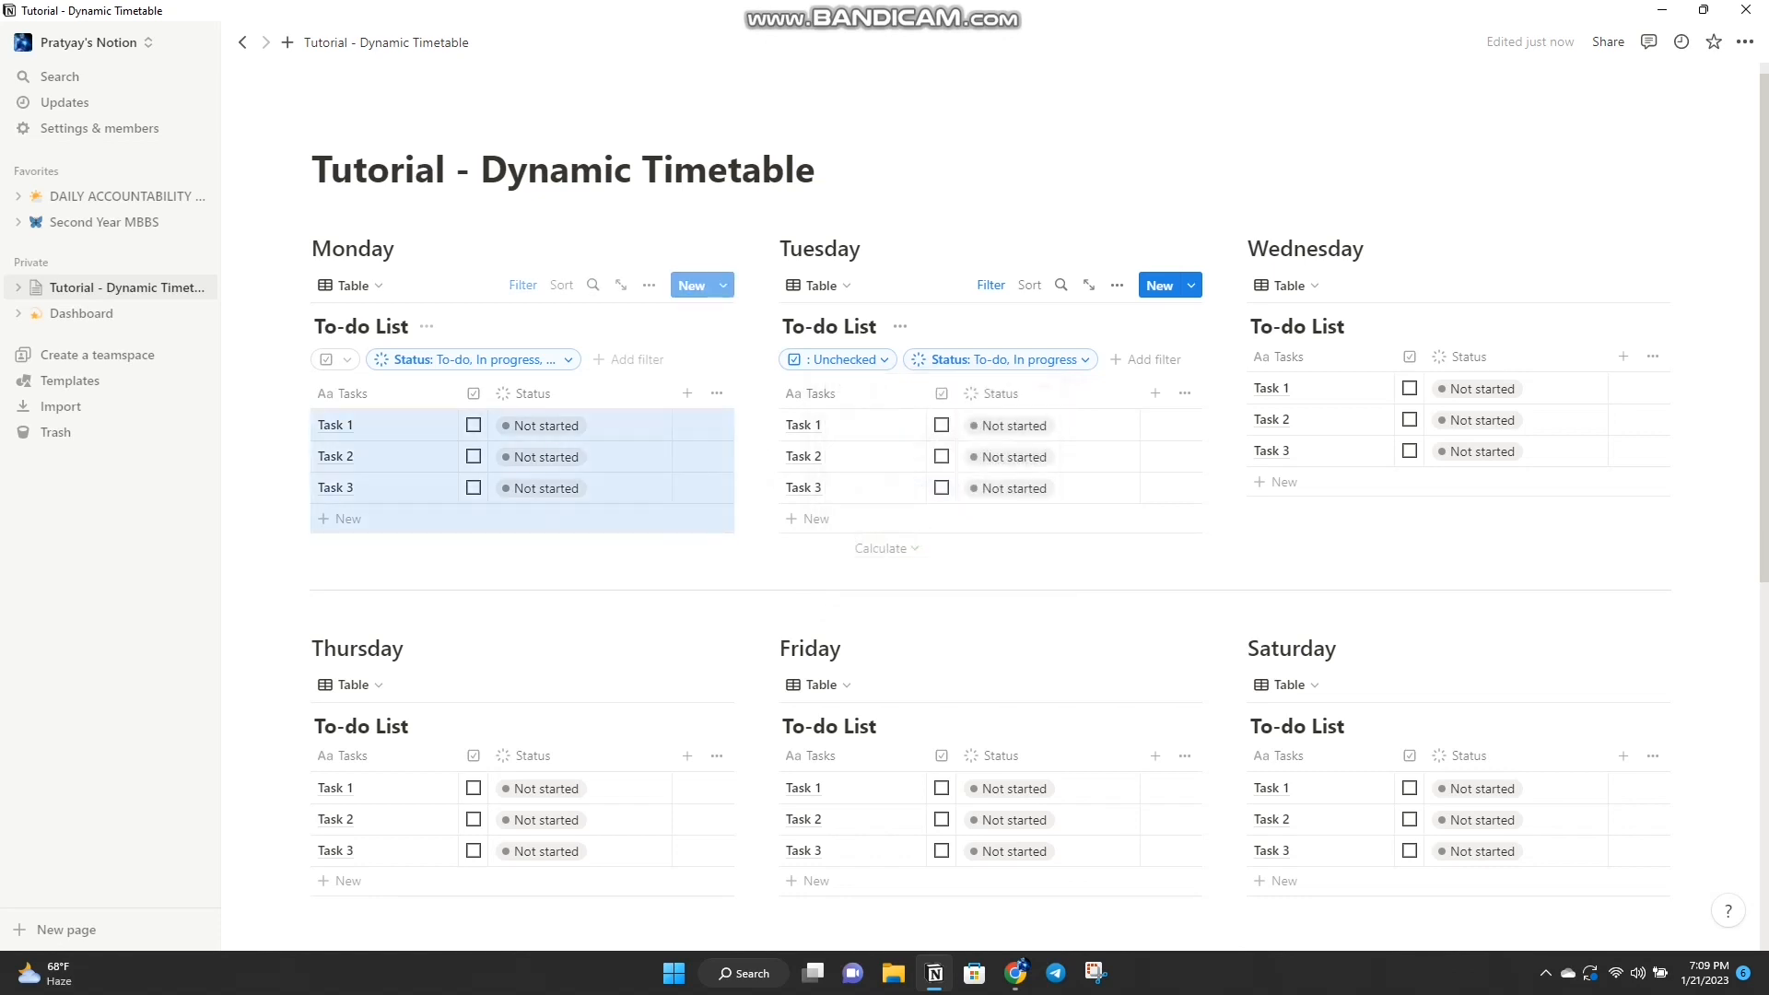